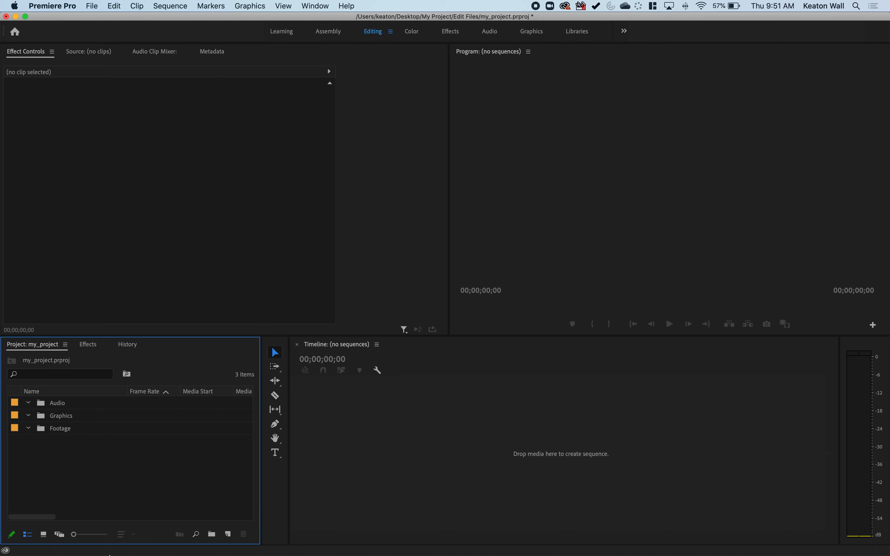
# - Switch to Finder and expand the Source Files folder on the Desktop to reach the project media
pyautogui.click(68, 539)
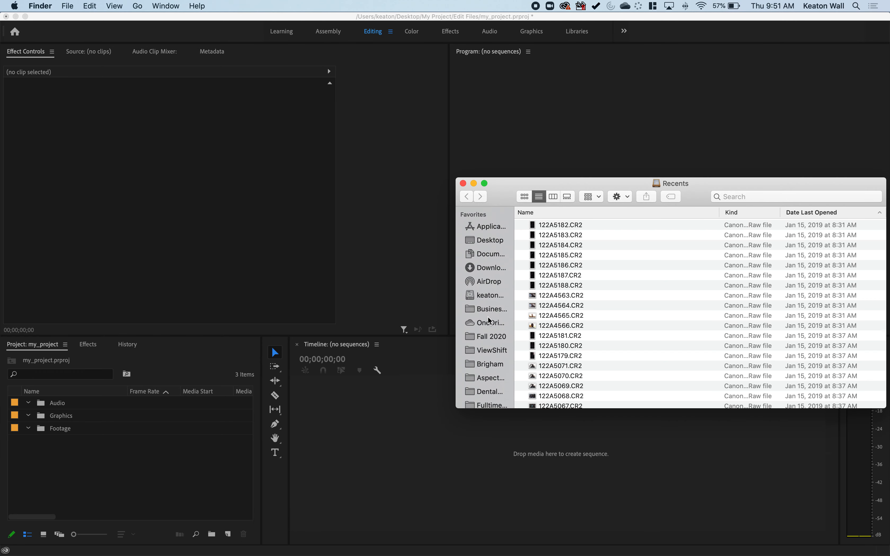
pyautogui.scroll(-1, 487, 317)
pyautogui.scroll(1, 488, 317)
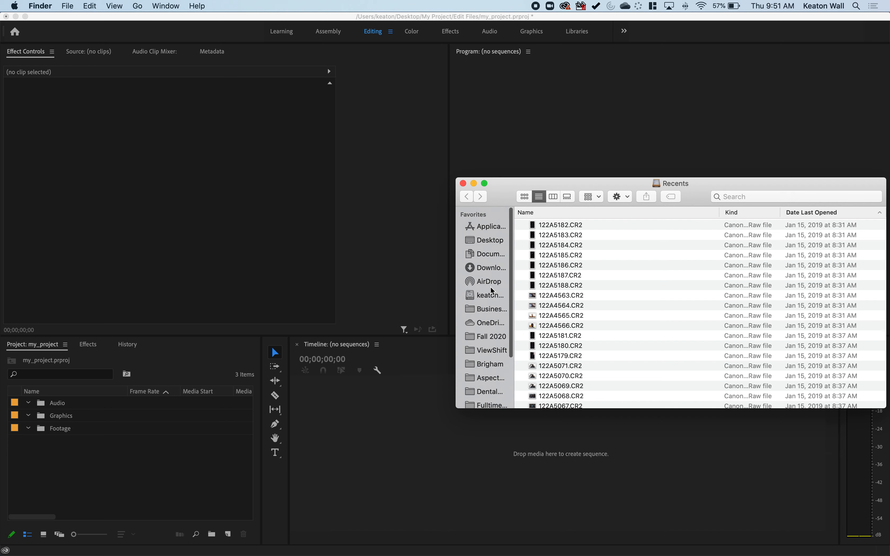
pyautogui.click(485, 240)
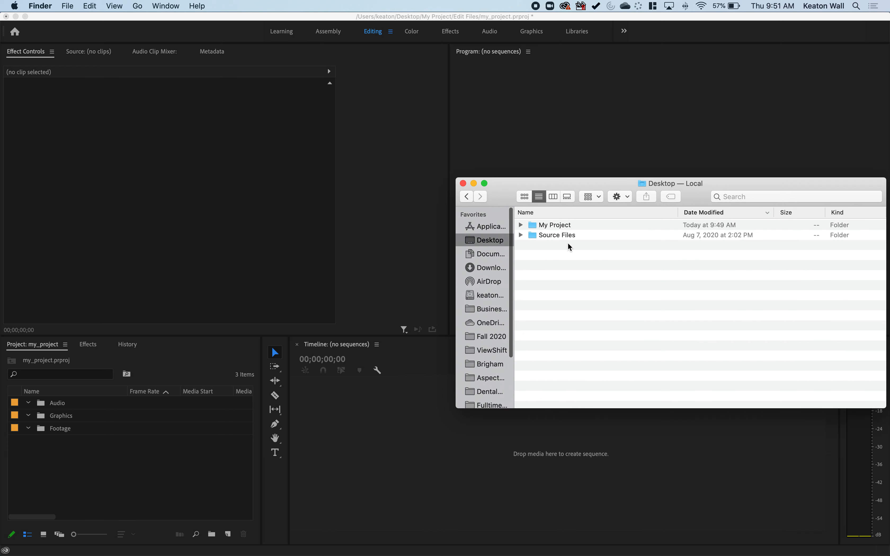
pyautogui.click(520, 235)
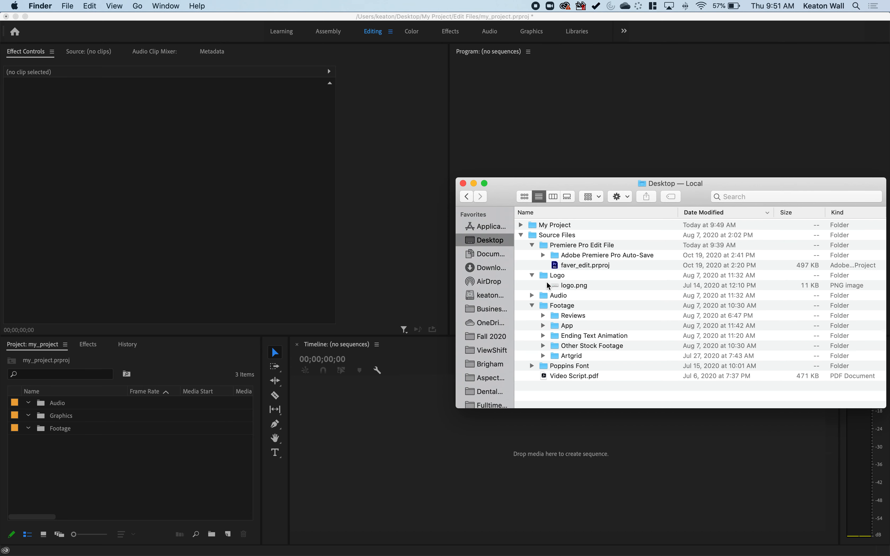
pyautogui.click(572, 285)
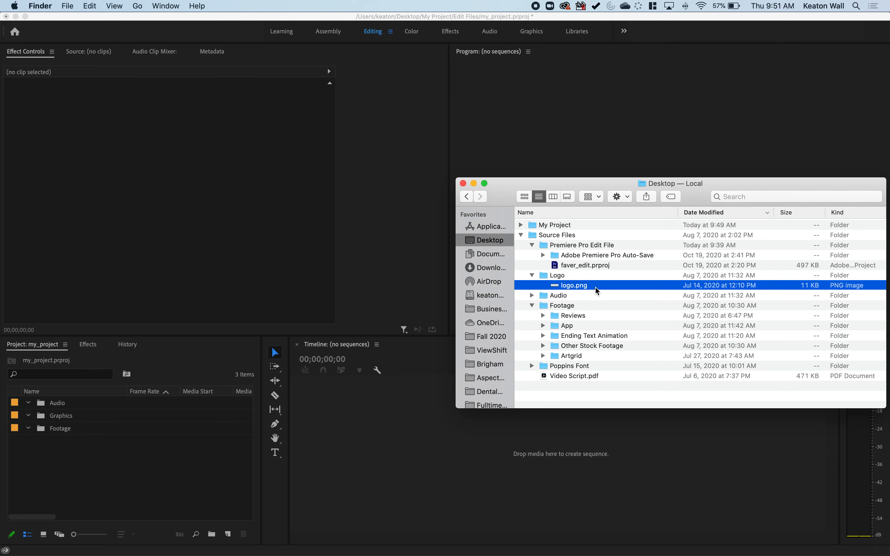
pyautogui.click(576, 316)
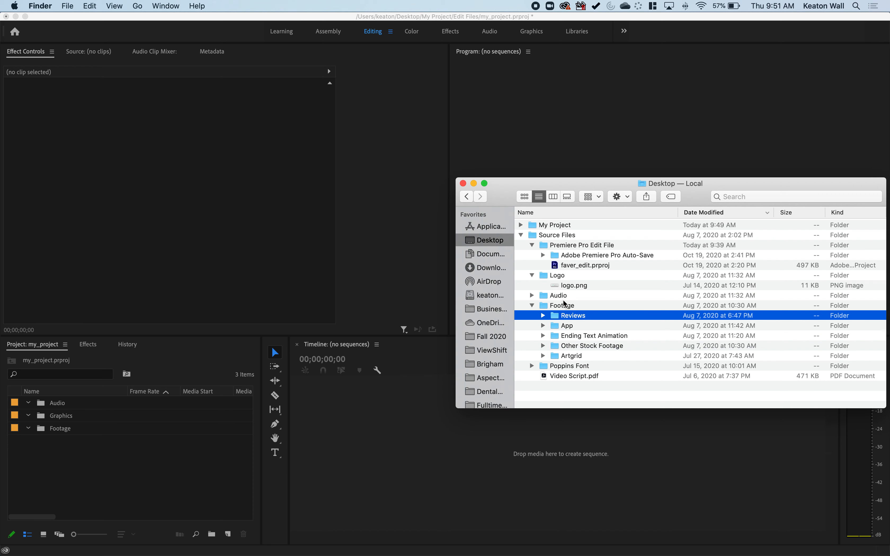
# - Import the kayakers exploring aerial clip from the Artgrid footage folder into the project's Footage bin
pyautogui.click(543, 355)
pyautogui.scroll(-4, 543, 351)
pyautogui.click(612, 333)
pyautogui.click(615, 315)
pyautogui.scroll(-10, 620, 352)
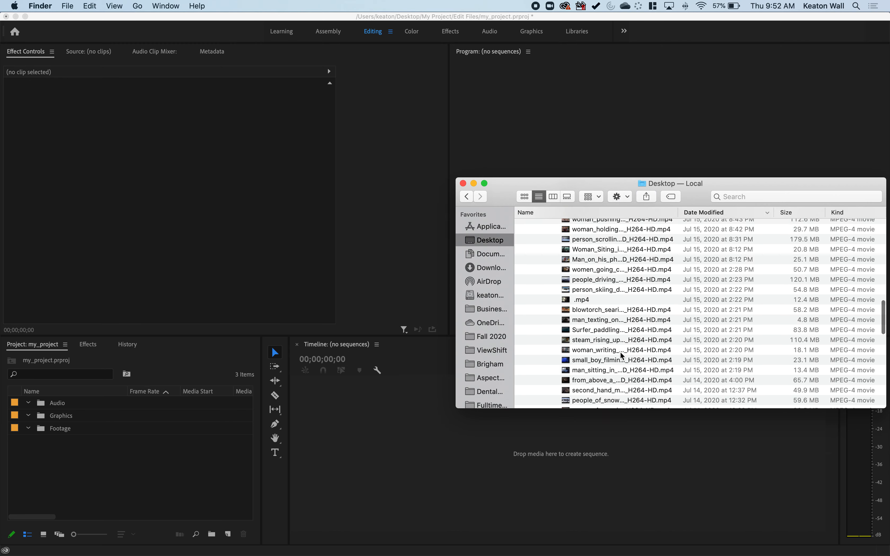
pyautogui.scroll(-10, 620, 352)
pyautogui.scroll(15, 620, 352)
pyautogui.scroll(-6, 619, 352)
pyautogui.click(585, 267)
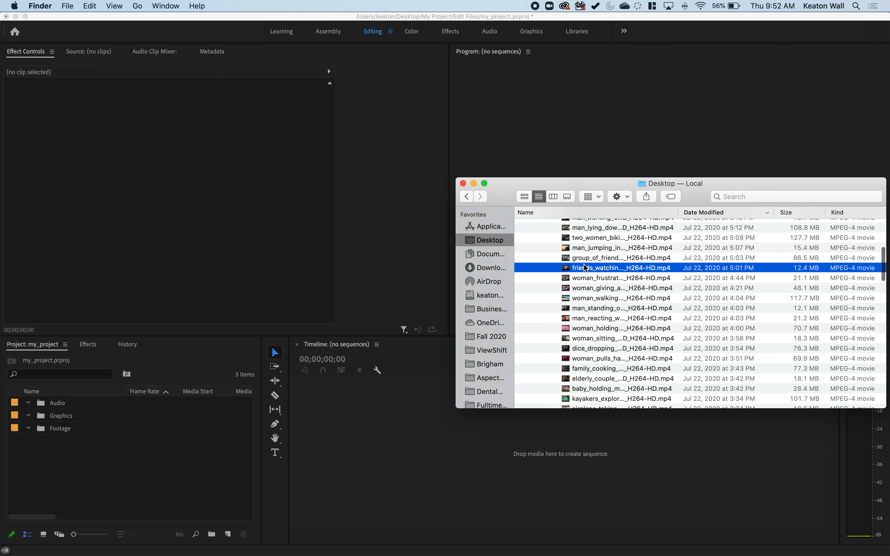
pyautogui.click(552, 258)
pyautogui.scroll(3, 560, 315)
pyautogui.scroll(-5, 561, 315)
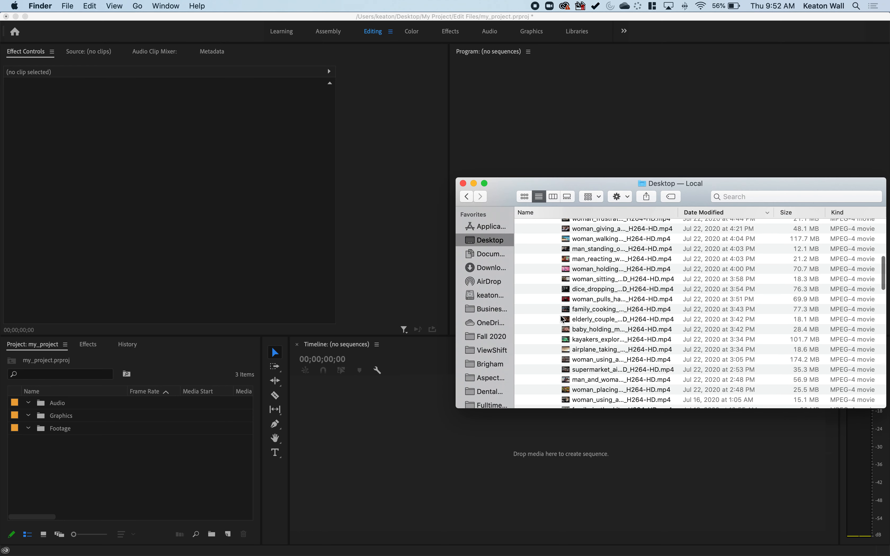
pyautogui.click(553, 341)
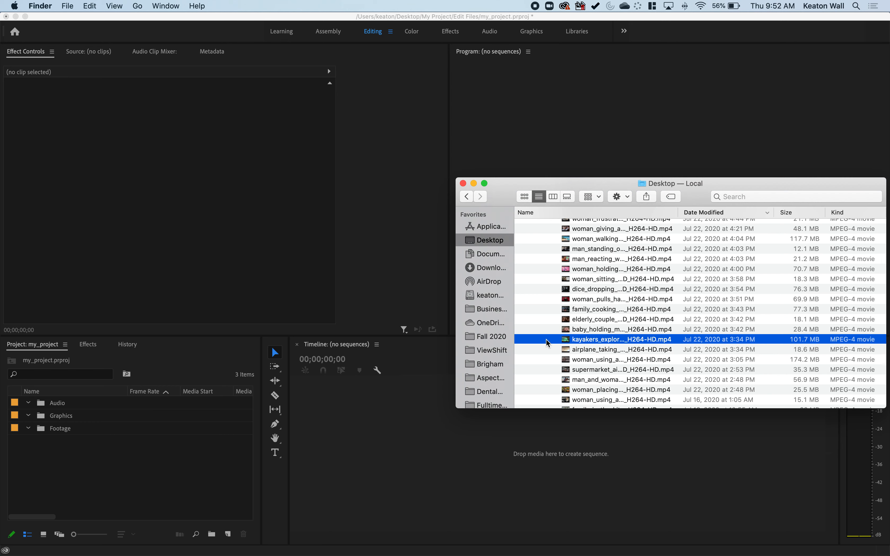
pyautogui.moveTo(545, 339); pyautogui.dragTo(57, 429)
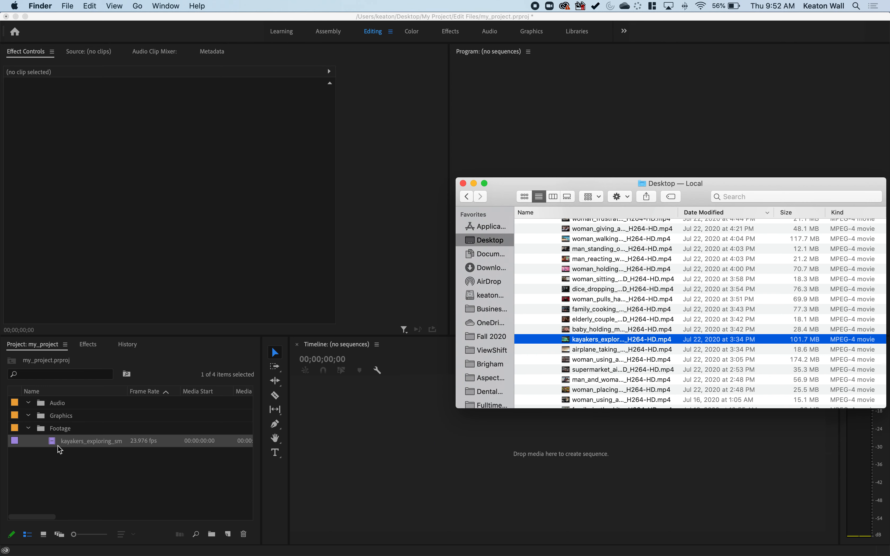
# - Import black-iphone.jpg from the App footage folder into the project's Graphics bin
pyautogui.scroll(15, 611, 354)
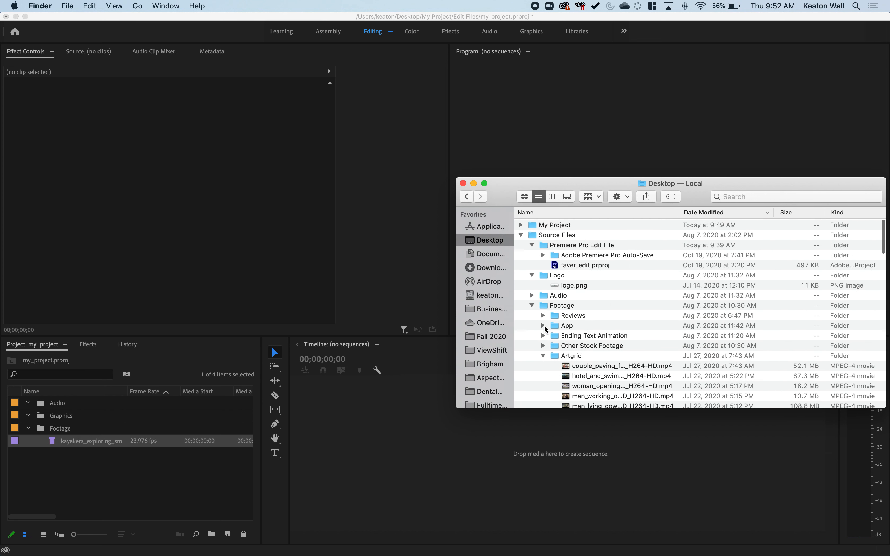
pyautogui.click(543, 326)
pyautogui.scroll(-3, 608, 353)
pyautogui.scroll(-5, 608, 352)
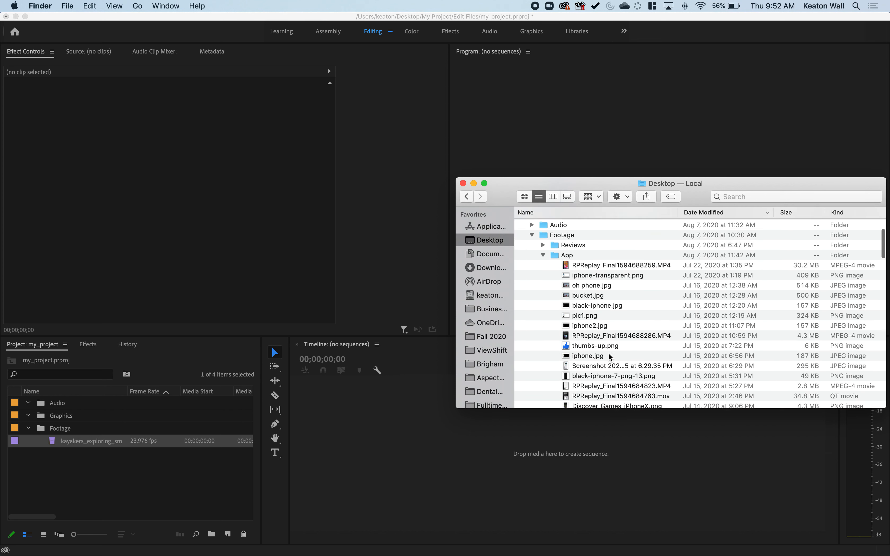
pyautogui.scroll(1, 594, 252)
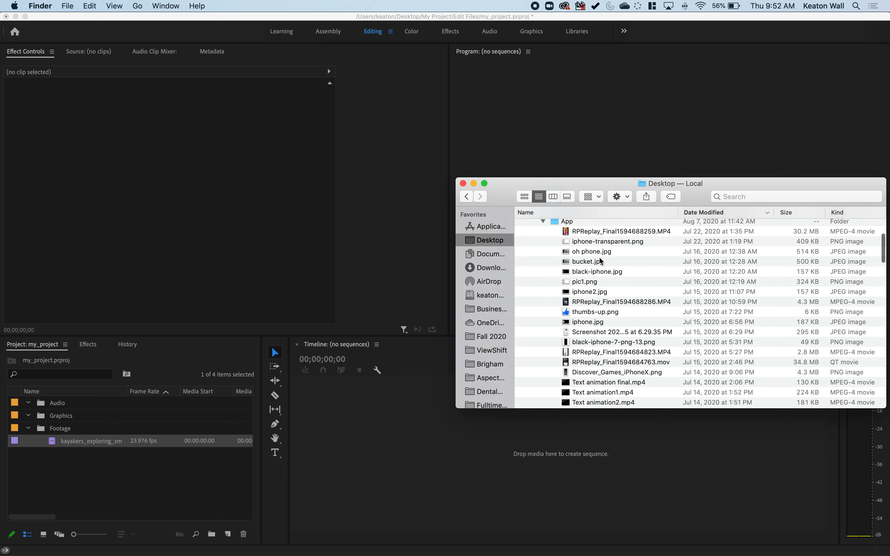
pyautogui.click(630, 273)
pyautogui.moveTo(541, 274); pyautogui.dragTo(62, 420)
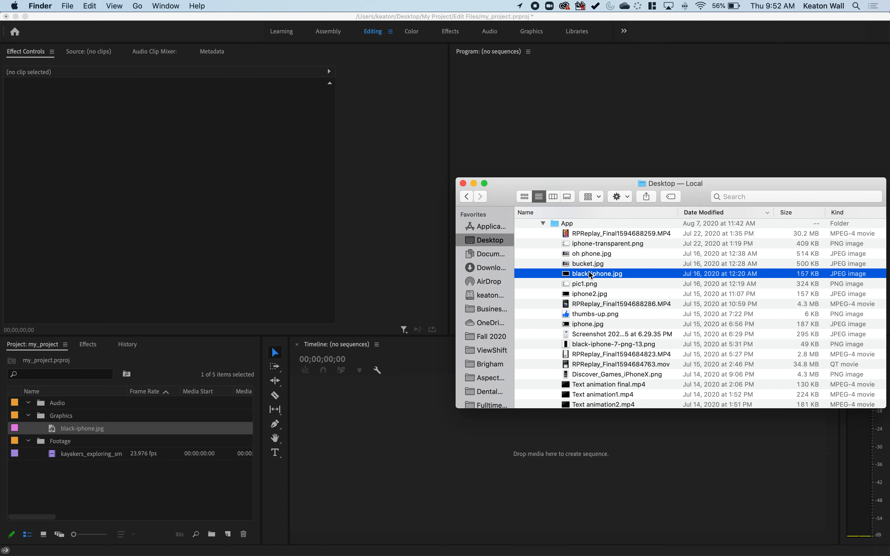
# - Collapse the Footage folder and import the BeautyInside WAV track from the Music folder into the project's Audio bin
pyautogui.scroll(5, 589, 275)
pyautogui.click(542, 284)
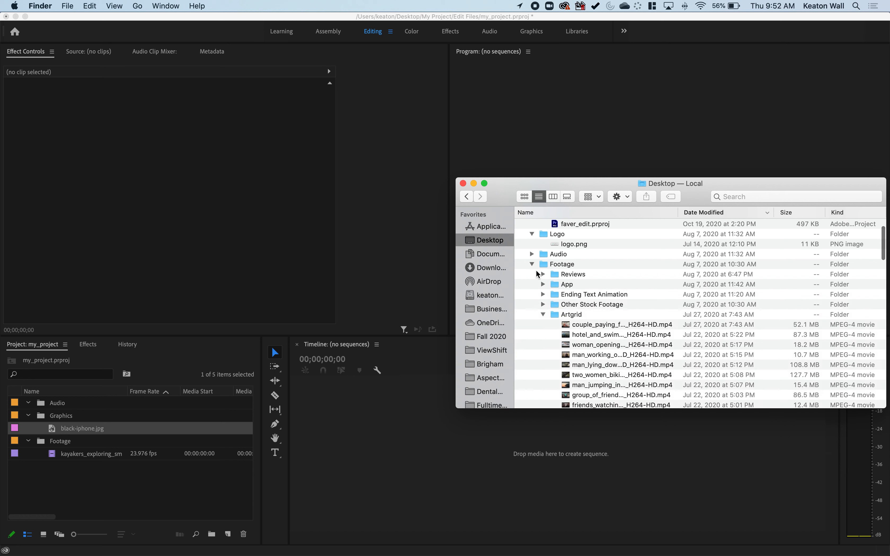
pyautogui.click(532, 264)
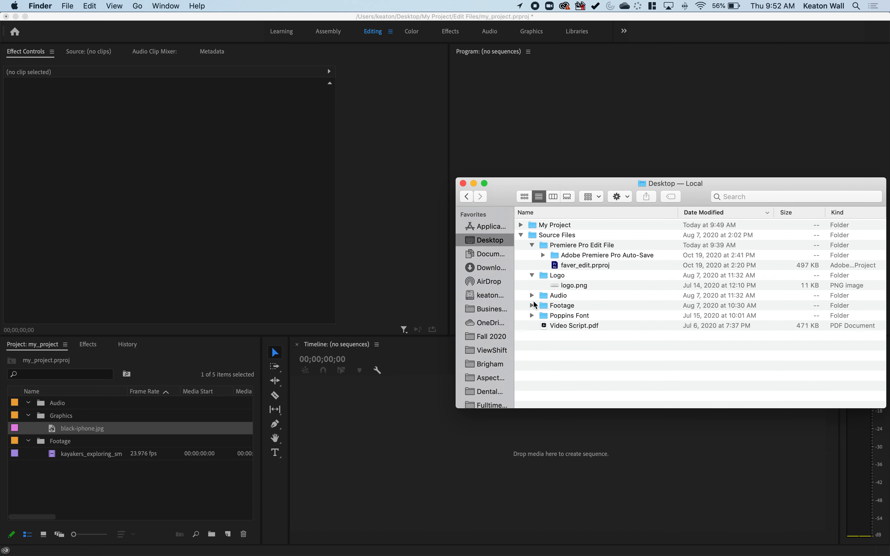
pyautogui.click(531, 295)
pyautogui.scroll(-1, 644, 363)
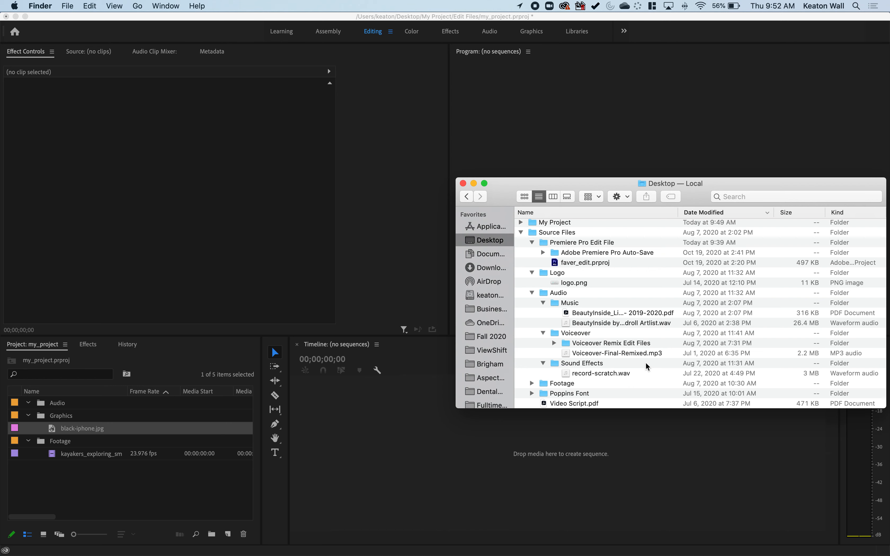
pyautogui.click(595, 306)
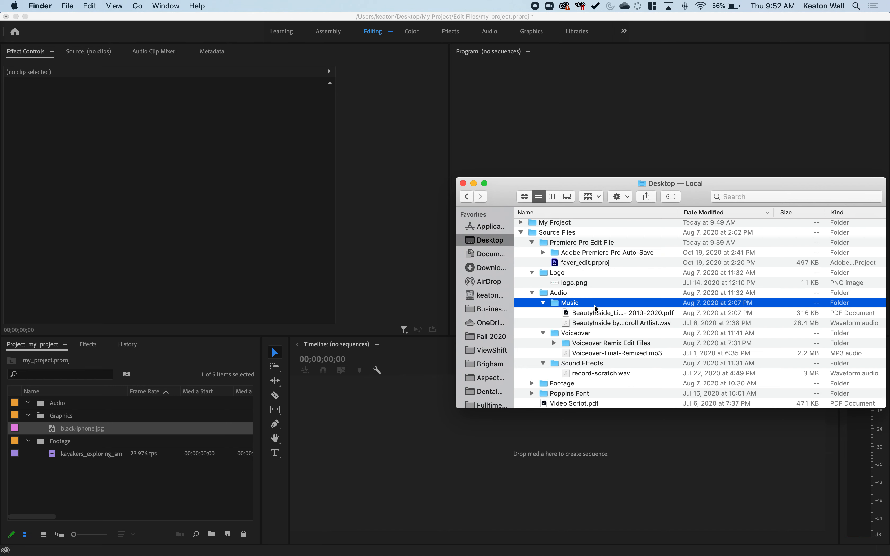
pyautogui.click(598, 315)
pyautogui.moveTo(592, 322); pyautogui.dragTo(51, 407)
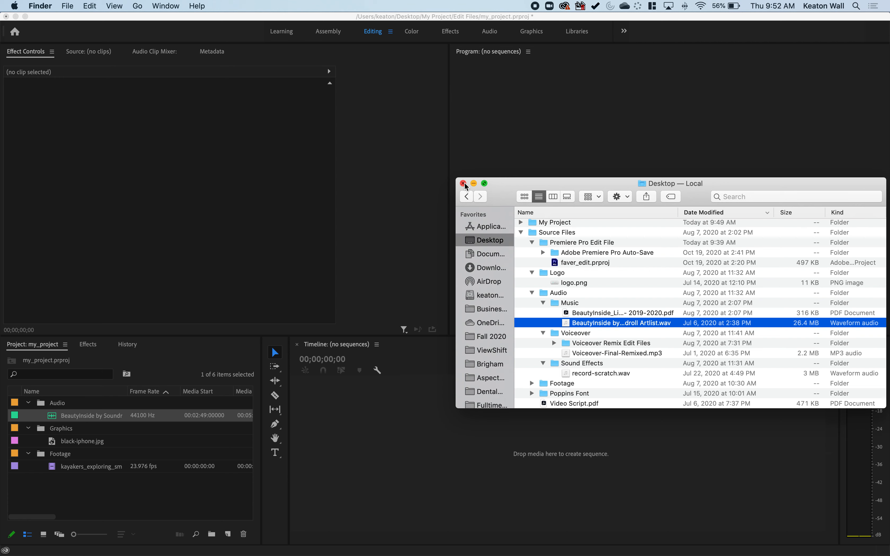
# - Return to Premiere Pro and remove black-iphone.jpg from the Graphics bin
pyautogui.click(136, 443)
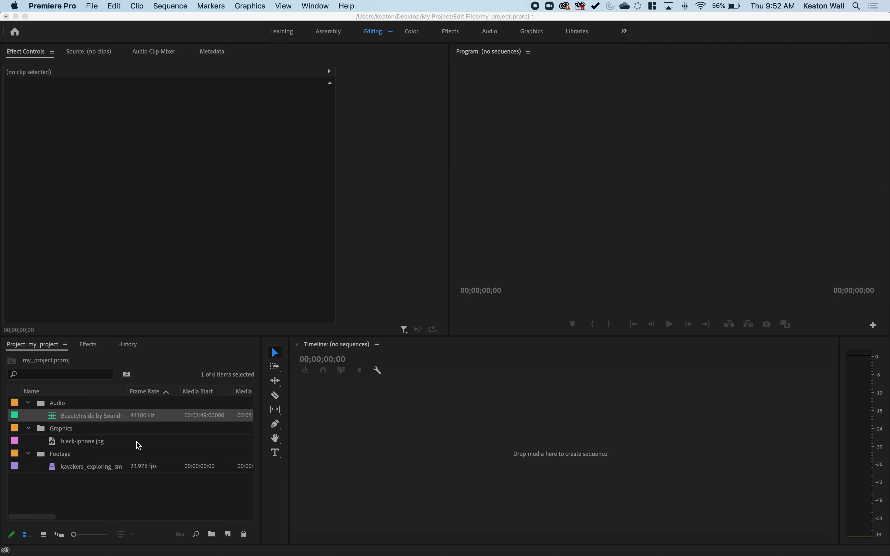
pyautogui.click(77, 442)
pyautogui.rightClick(79, 444)
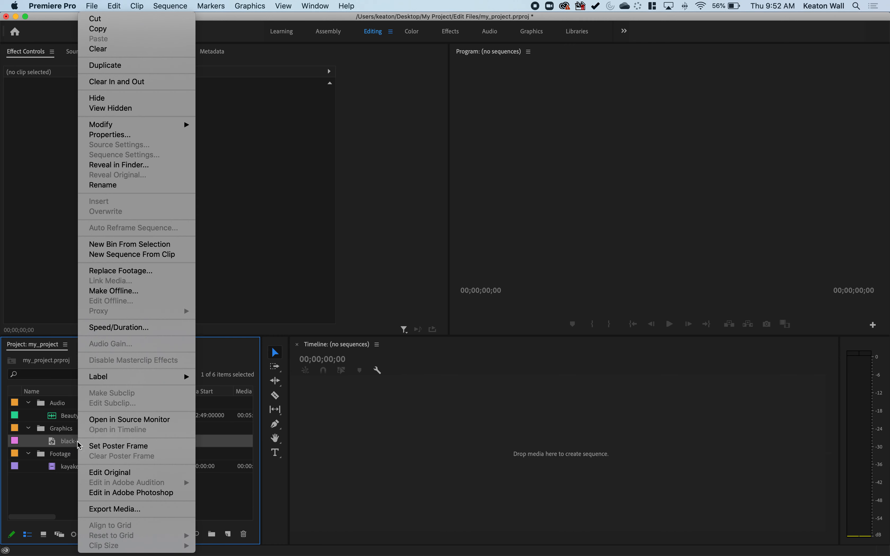
pyautogui.click(98, 49)
# - Switch to Finder, import reviews.mov from the Reviews footage folder into the project's Graphics bin, and close the Finder window
pyautogui.moveTo(141, 549)
pyautogui.click(64, 549)
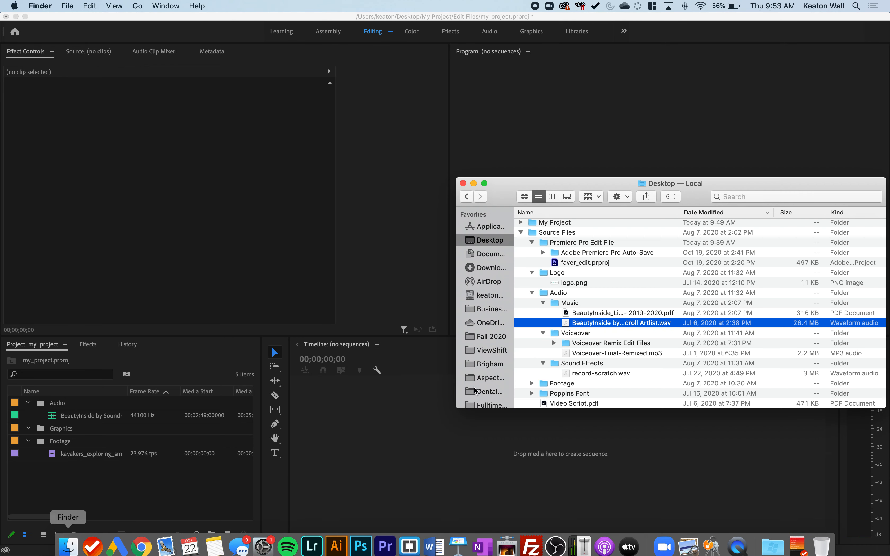
pyautogui.scroll(3, 598, 321)
pyautogui.scroll(-2, 574, 353)
pyautogui.click(531, 384)
pyautogui.scroll(-5, 529, 384)
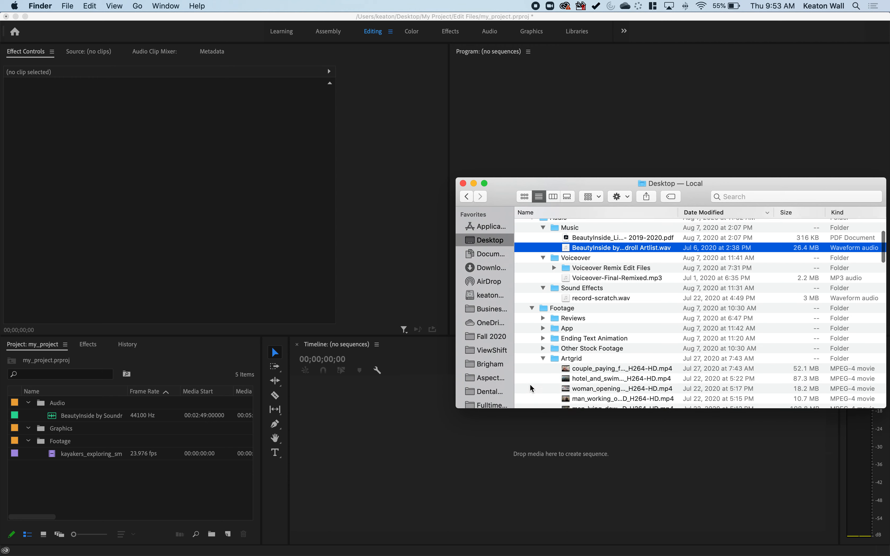
pyautogui.click(543, 322)
pyautogui.scroll(-3, 543, 321)
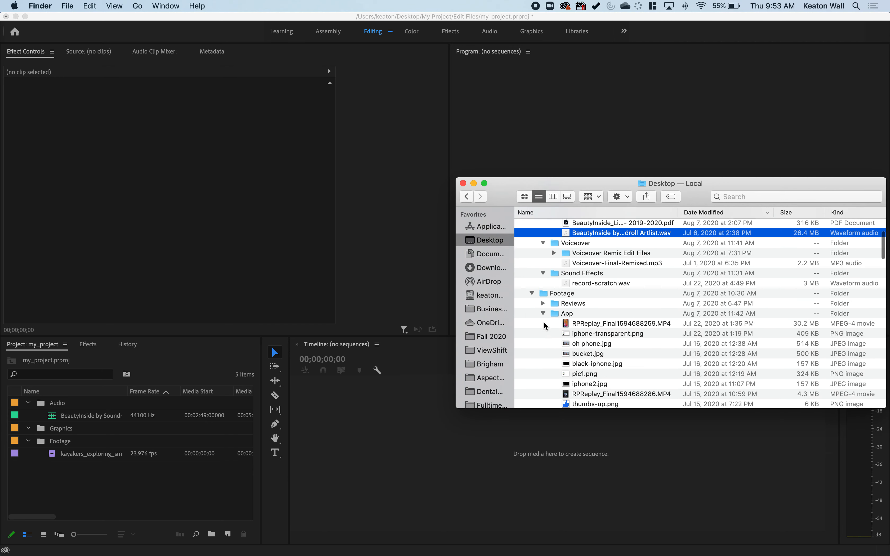
pyautogui.click(543, 257)
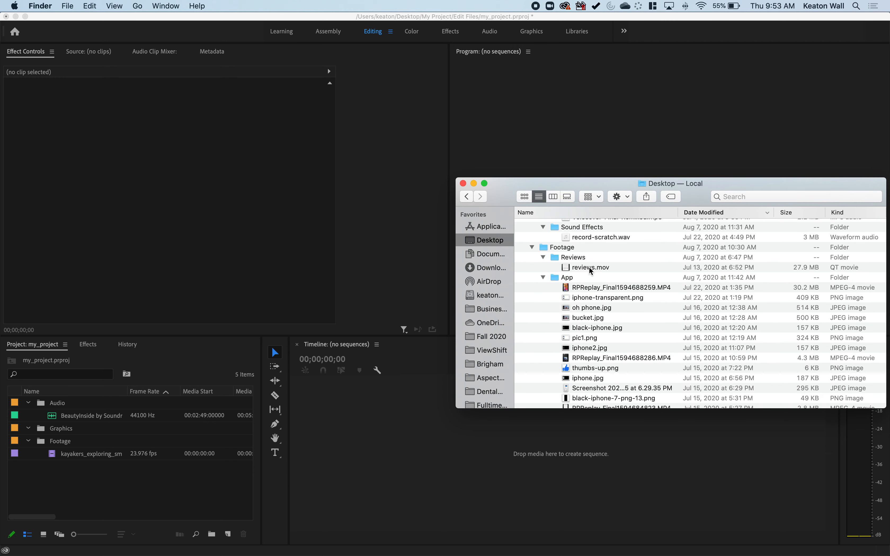
pyautogui.click(591, 267)
pyautogui.moveTo(574, 269); pyautogui.dragTo(63, 433)
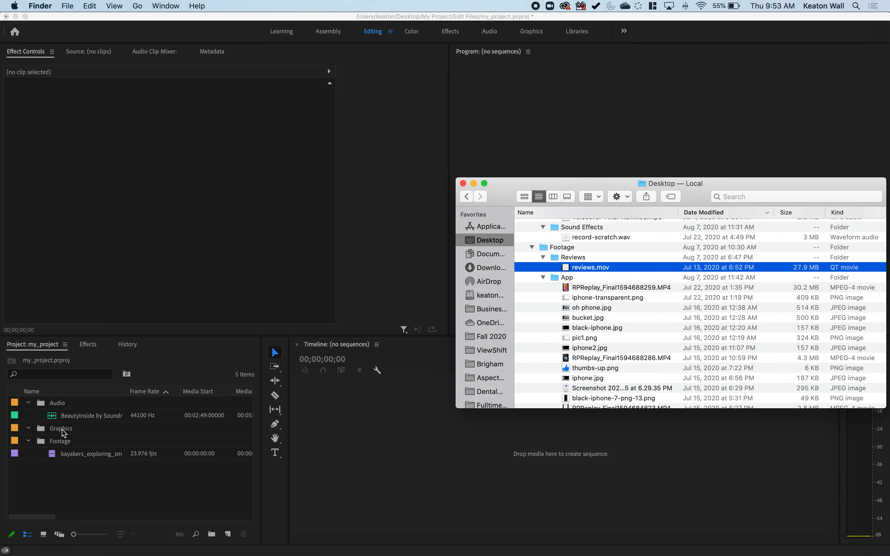
pyautogui.click(463, 184)
pyautogui.click(127, 492)
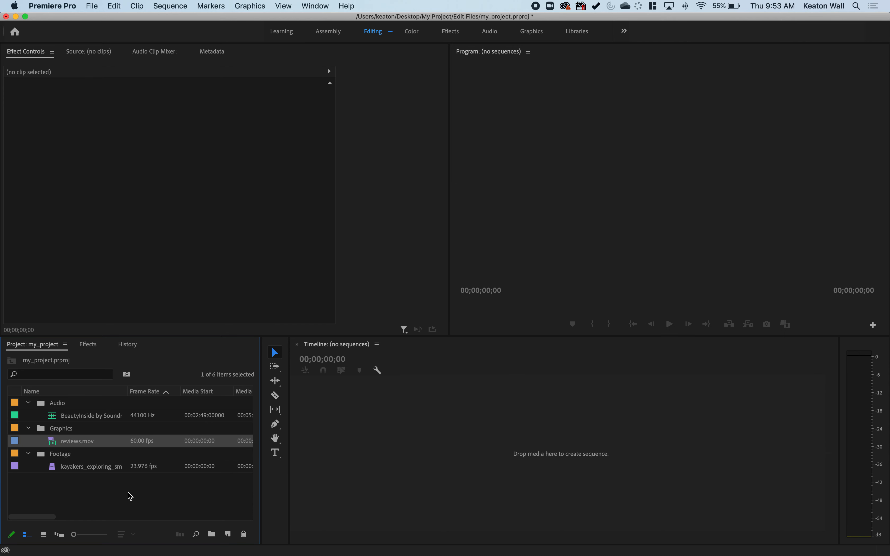
# - Create a new sequence from the kayakers clip in the Footage bin
pyautogui.click(130, 496)
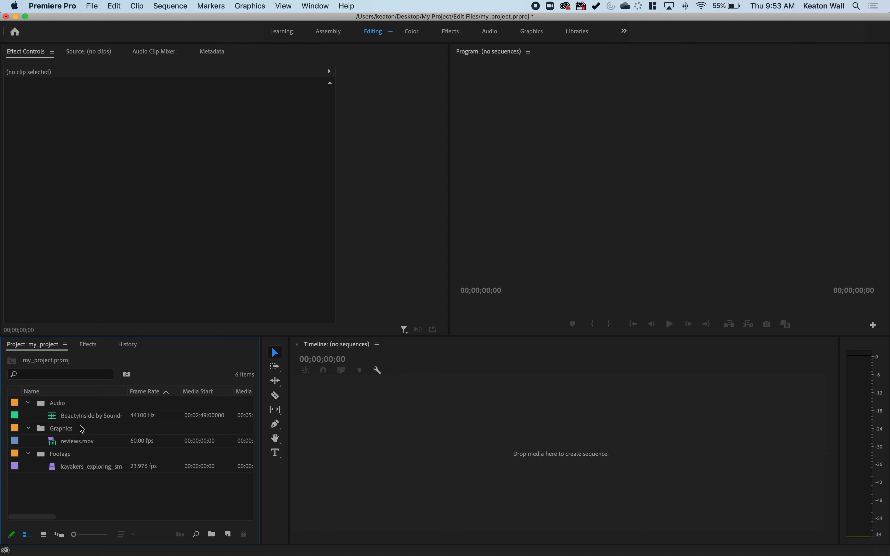
pyautogui.click(44, 467)
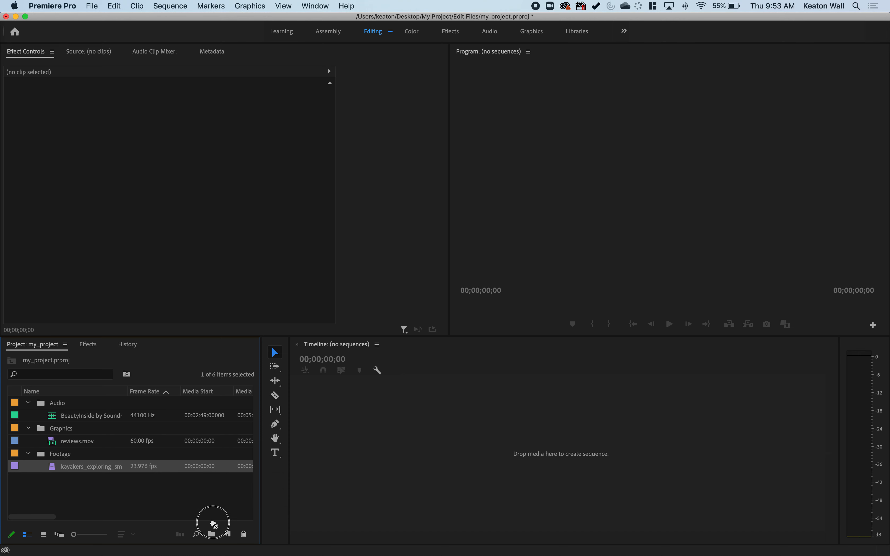
pyautogui.moveTo(233, 512); pyautogui.dragTo(228, 533)
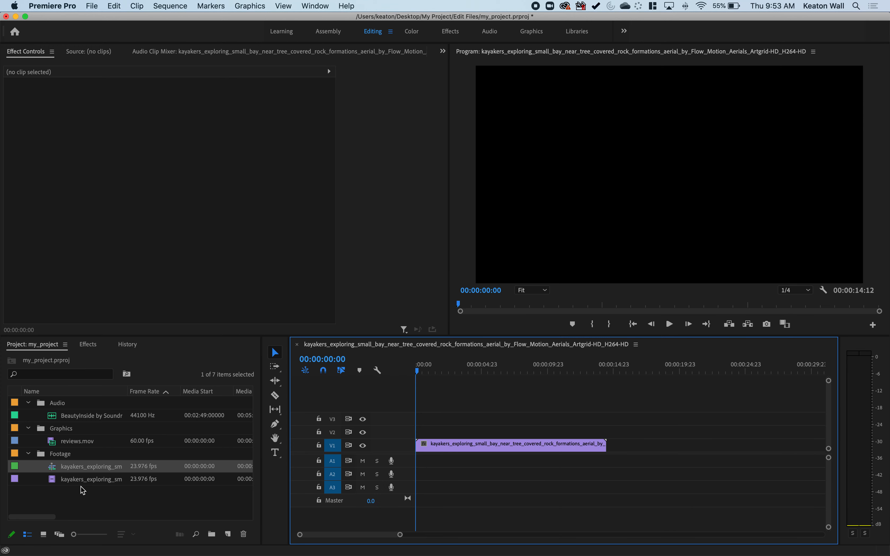
pyautogui.click(61, 481)
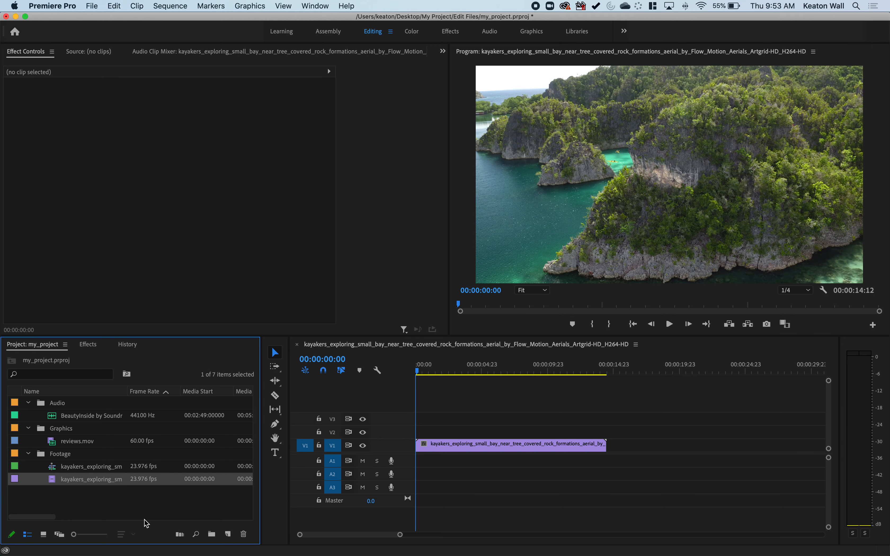
pyautogui.click(131, 514)
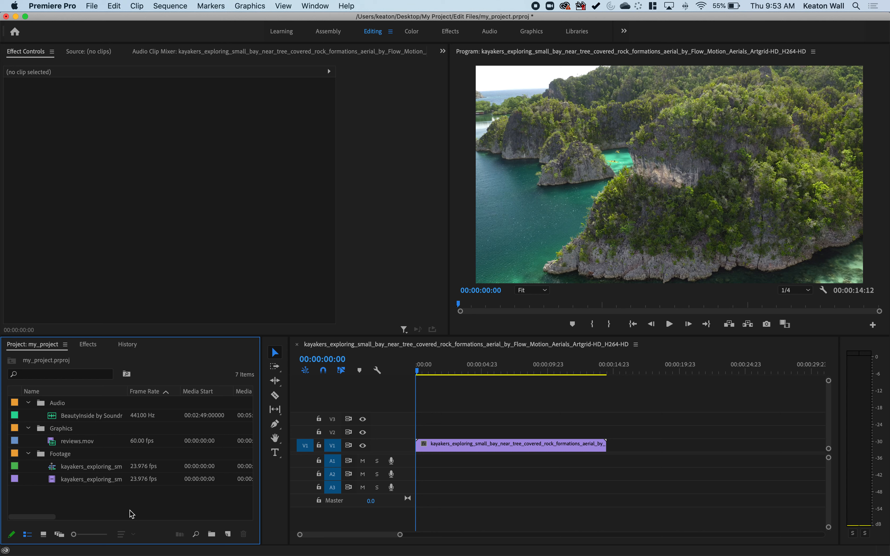
pyautogui.click(74, 464)
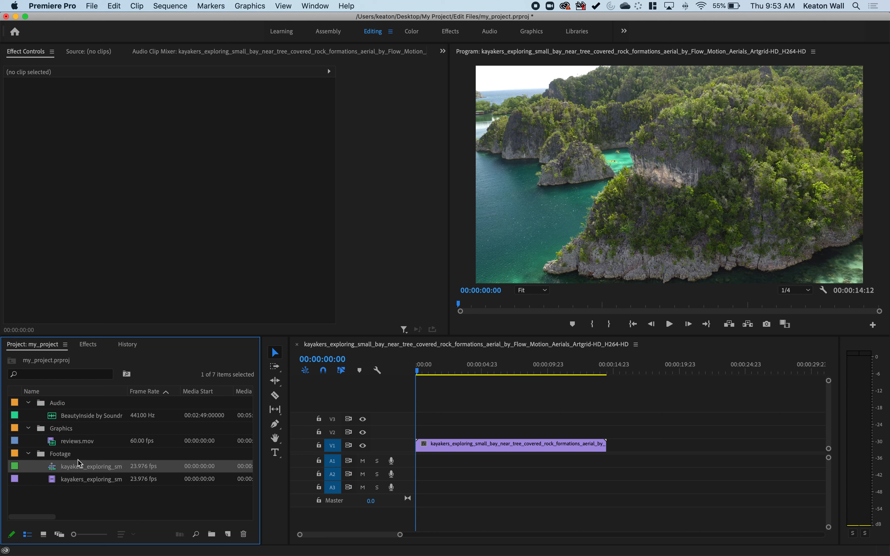
pyautogui.click(107, 495)
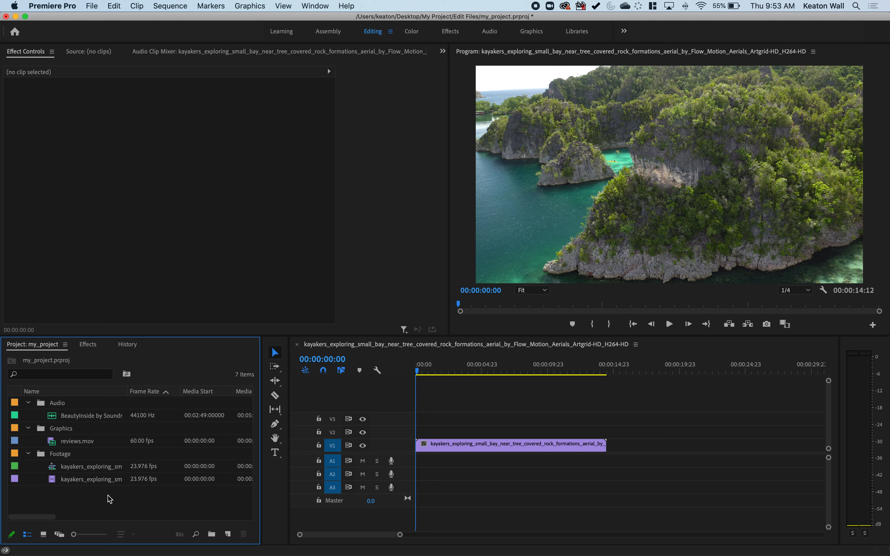
pyautogui.click(68, 472)
pyautogui.click(497, 479)
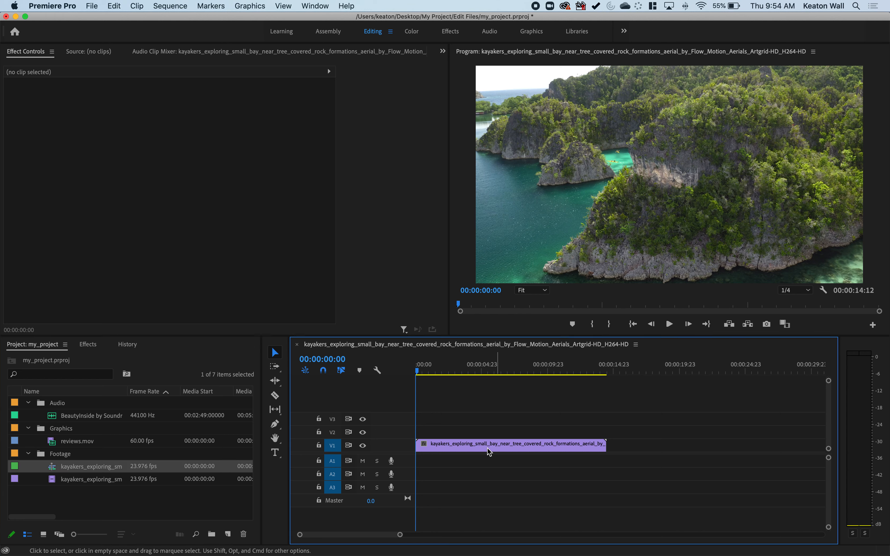
pyautogui.click(89, 499)
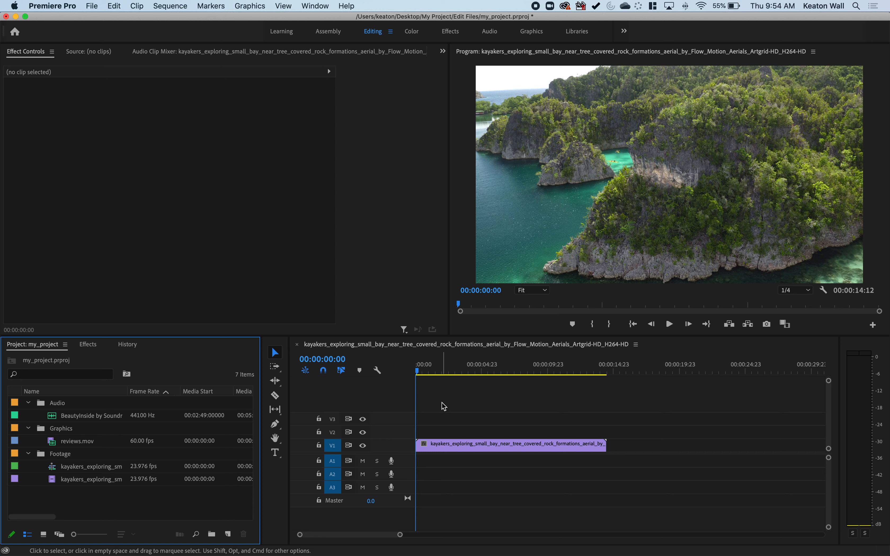
pyautogui.click(473, 433)
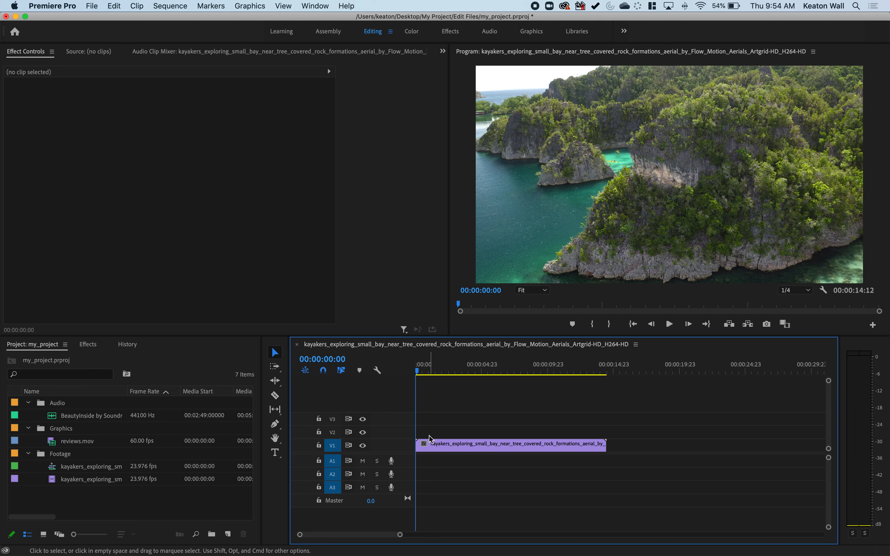
# - Switch to Finder, preview the woman_using_a_laptop clip in the Desktop source footage, and import it into the project's Footage bin
pyautogui.click(70, 541)
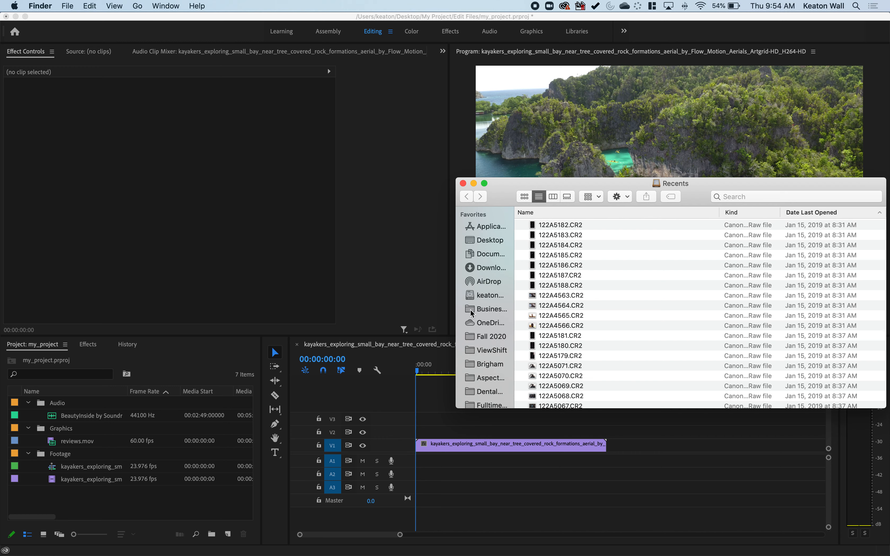
pyautogui.click(489, 243)
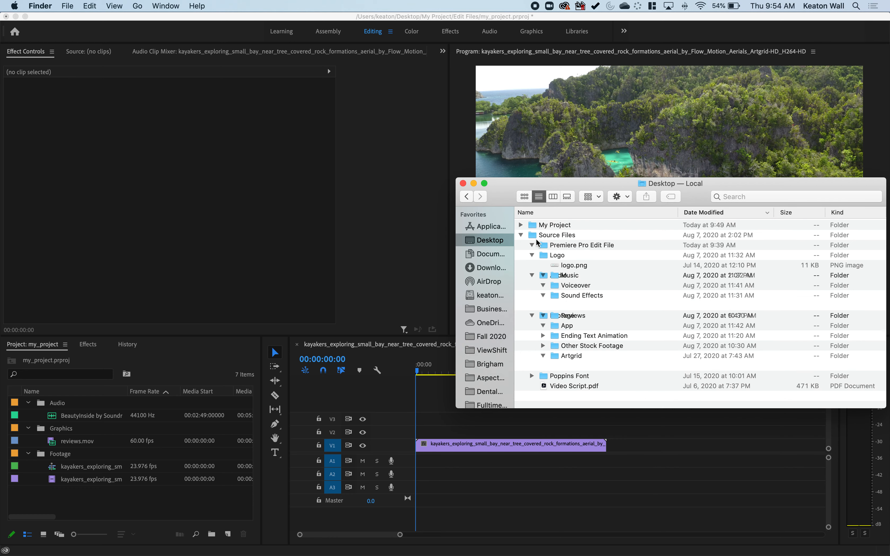
pyautogui.scroll(-5, 581, 275)
pyautogui.scroll(-15, 581, 278)
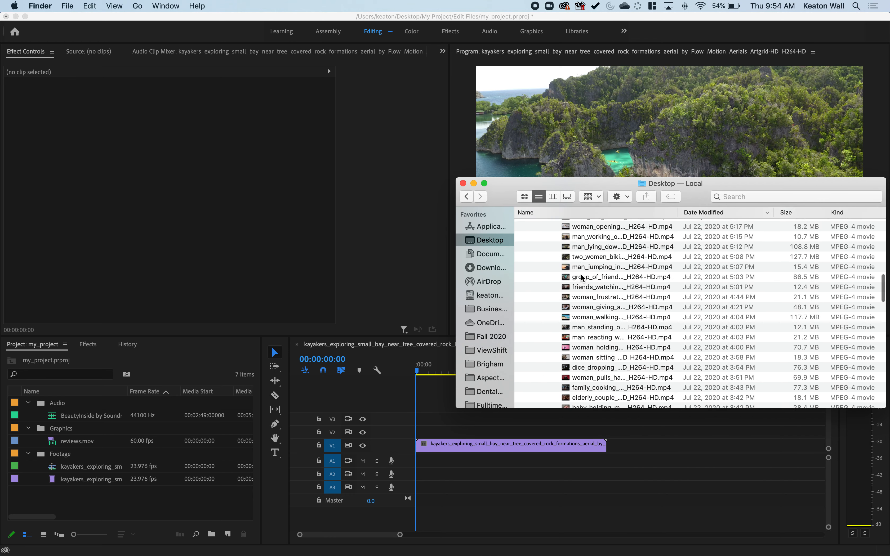
pyautogui.scroll(-3, 582, 278)
pyautogui.scroll(-2, 670, 347)
pyautogui.scroll(-3, 670, 347)
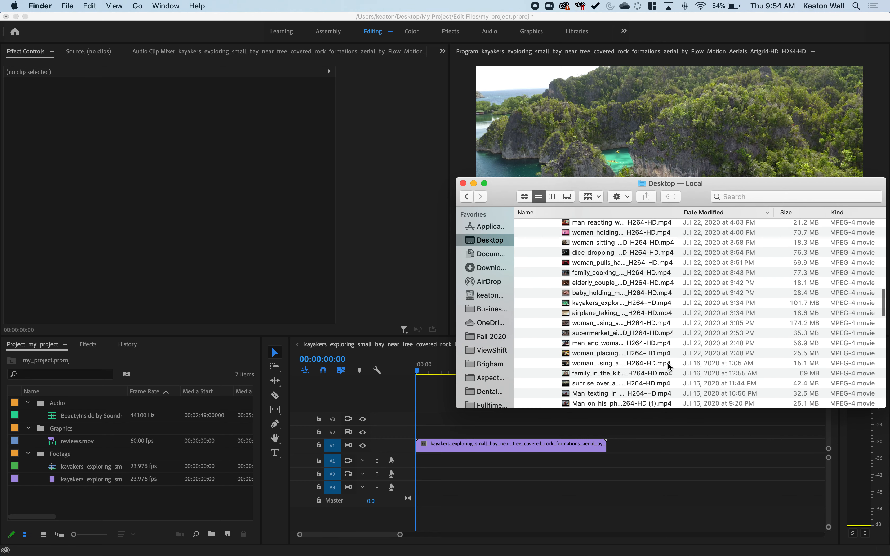
pyautogui.click(653, 363)
pyautogui.press('space')
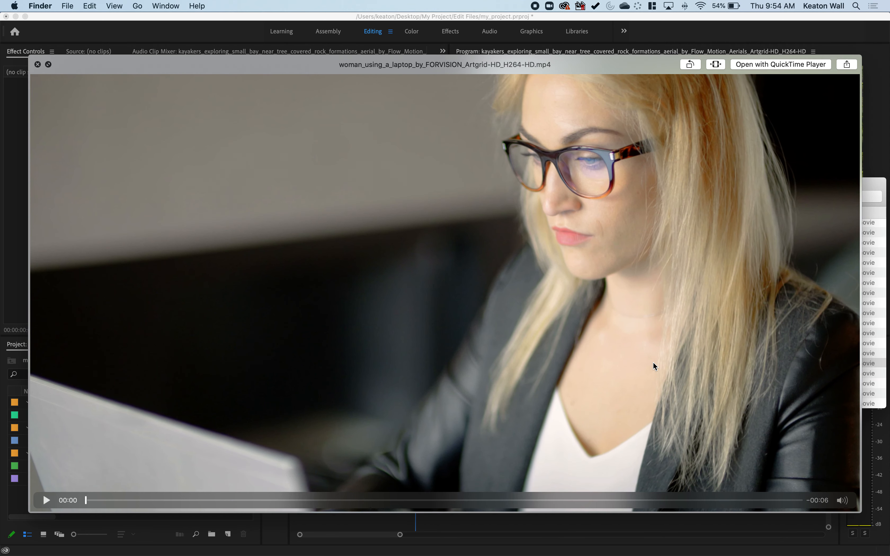
pyautogui.press('space')
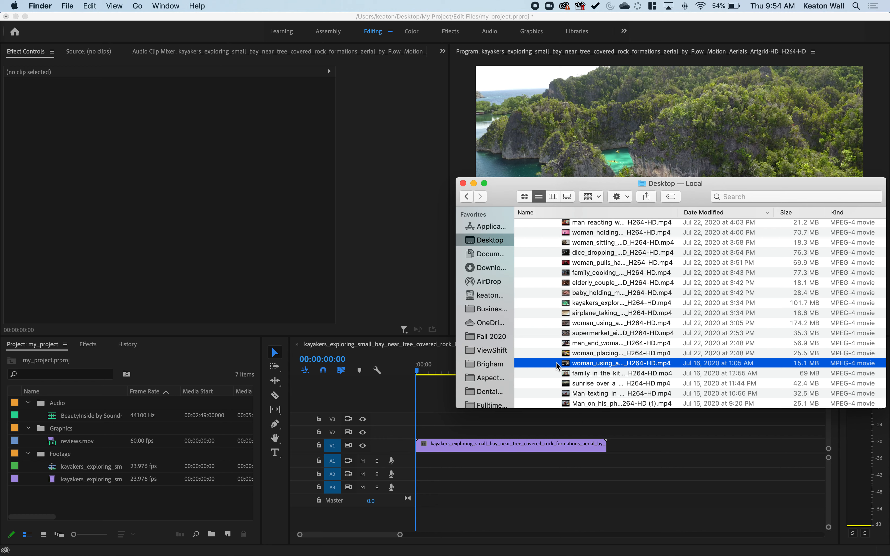
pyautogui.moveTo(556, 362); pyautogui.dragTo(65, 457)
pyautogui.click(81, 493)
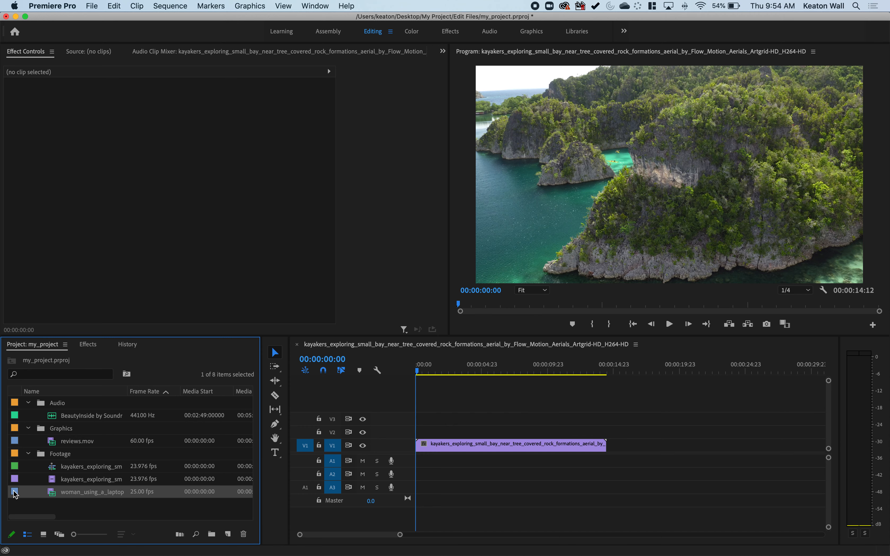
# - Try placing the woman_using_a_laptop clip on track V3 above the kayakers clip, check its frame, and delete it from the timeline
pyautogui.moveTo(15, 493); pyautogui.dragTo(475, 419)
pyautogui.click(507, 367)
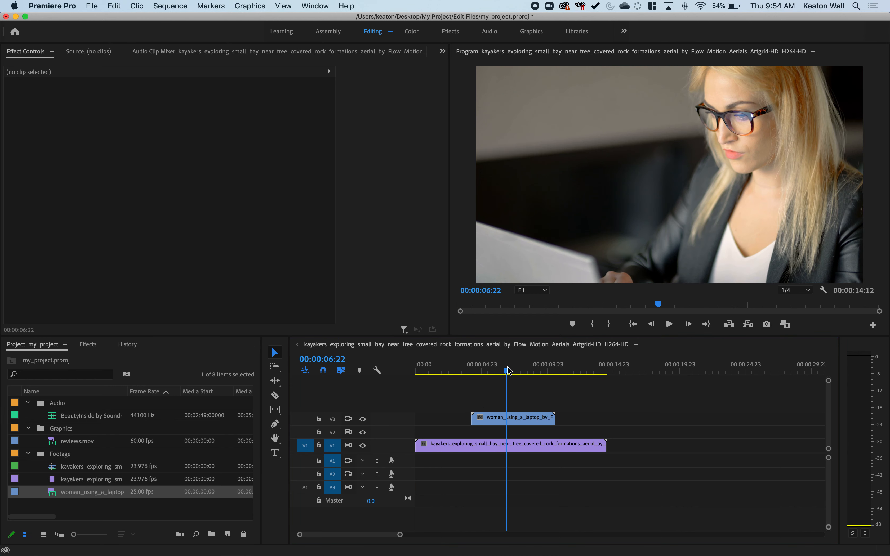
pyautogui.click(519, 419)
pyautogui.press('Delete')
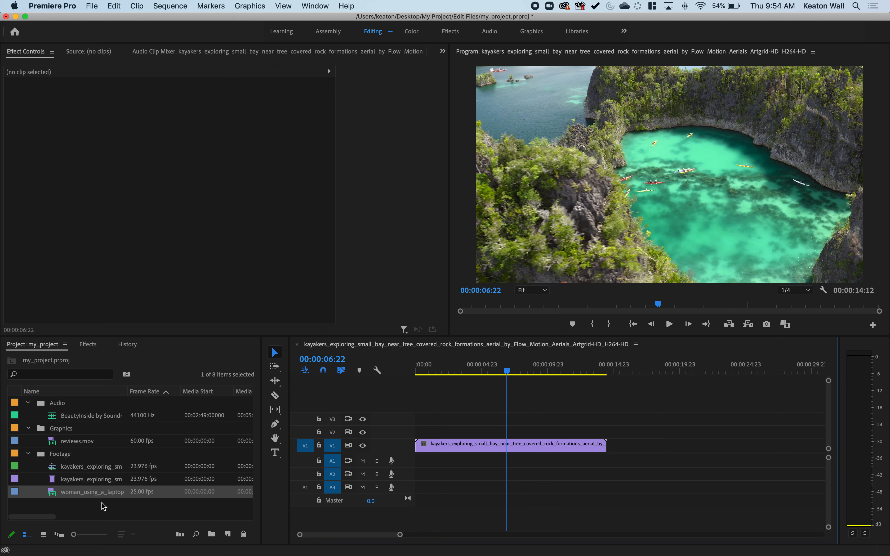
# - Place the woman_using_a_laptop clip on track V2 above the kayakers clip, overlapping the playhead
pyautogui.moveTo(21, 498); pyautogui.dragTo(501, 424)
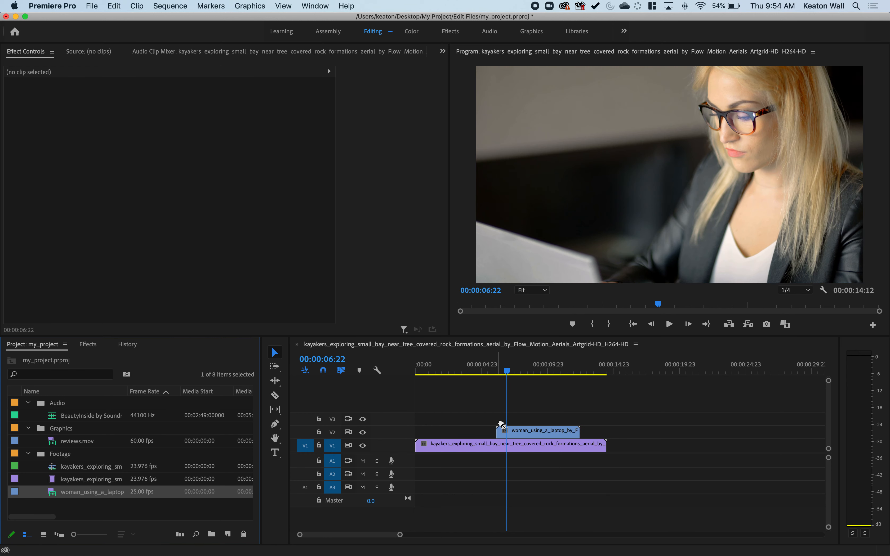
pyautogui.click(546, 433)
pyautogui.press('super+t')
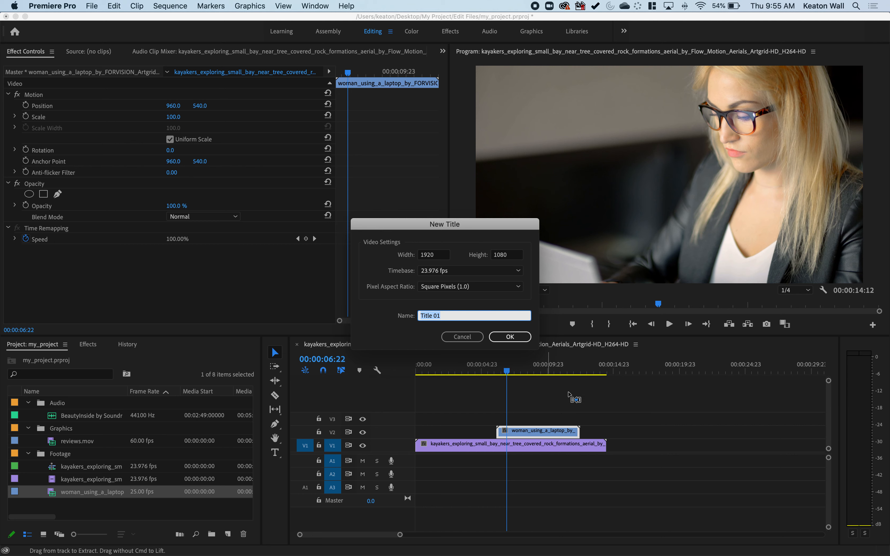
pyautogui.click(473, 342)
pyautogui.press('a')
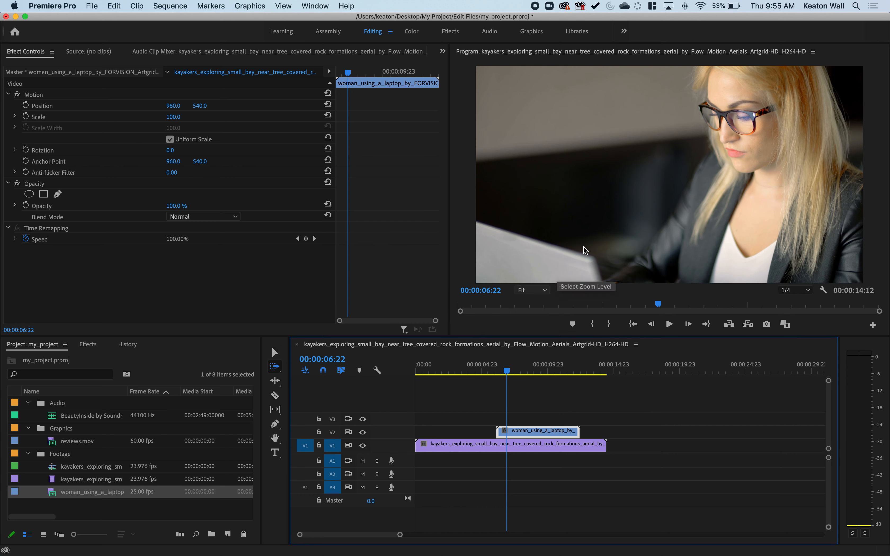
# - Scale the woman_using_a_laptop clip down to about 57% directly in the program preview, exposing the kayakers footage around it
pyautogui.click(630, 202)
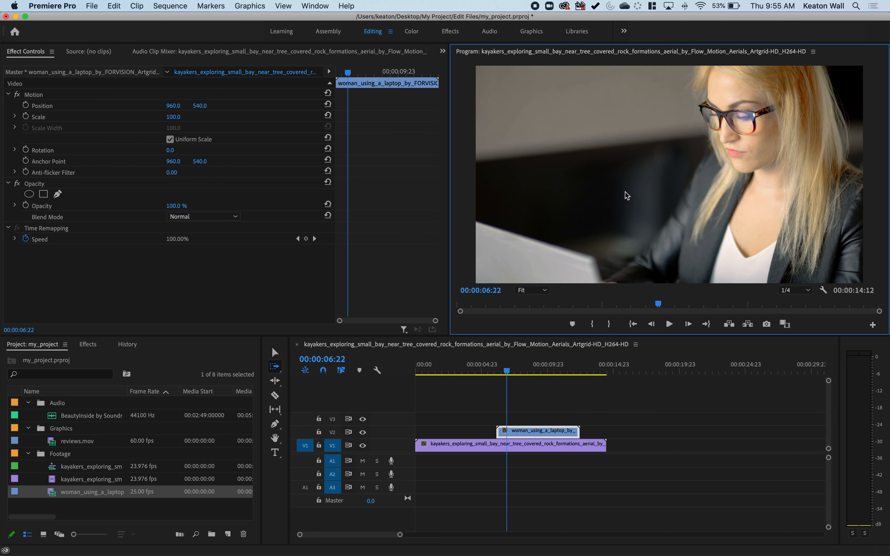
pyautogui.click(625, 192)
pyautogui.moveTo(458, 67); pyautogui.dragTo(547, 112)
pyautogui.click(714, 434)
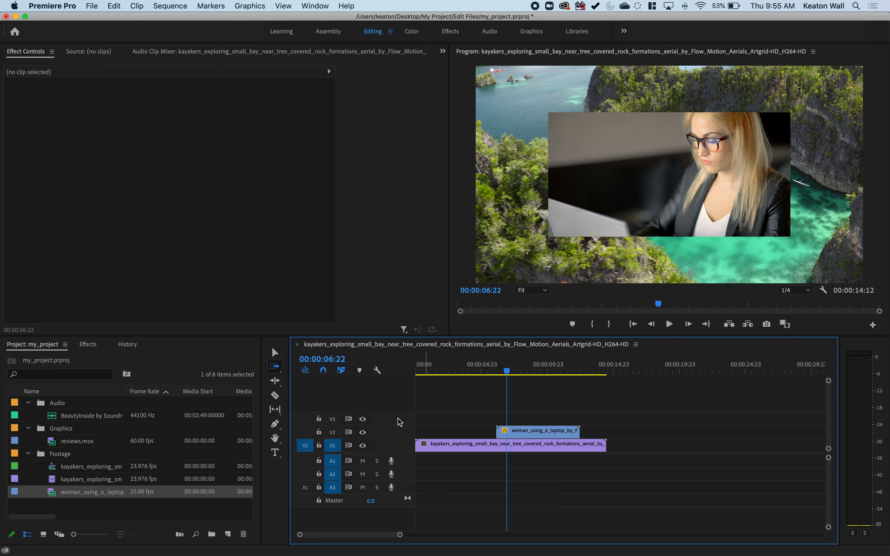
# - Switch back to the Selection tool and apply Scale to Frame Size to the woman_using_a_laptop clip on V2
pyautogui.click(682, 144)
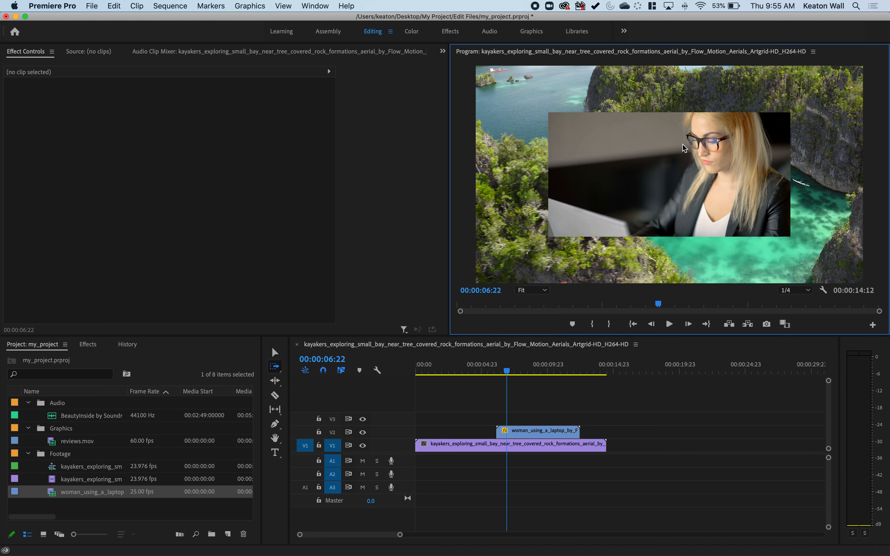
pyautogui.click(509, 444)
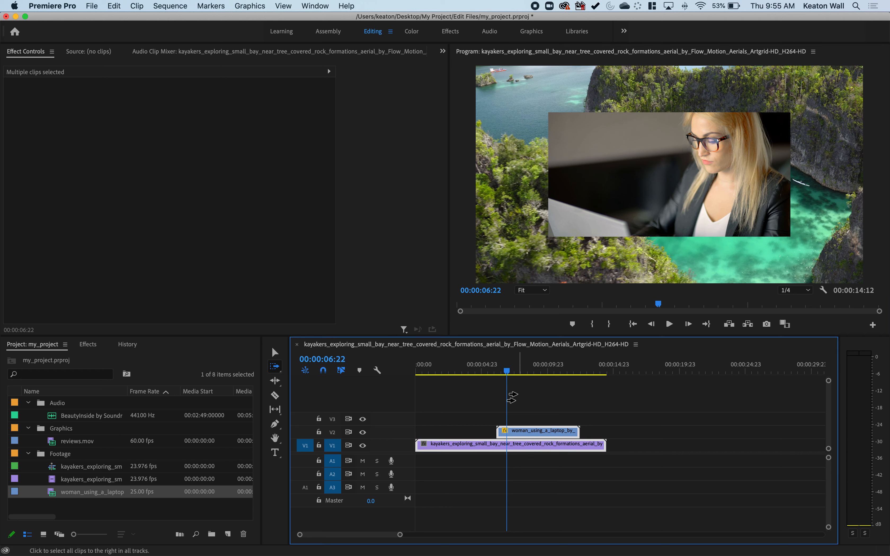
pyautogui.click(514, 411)
pyautogui.press('v')
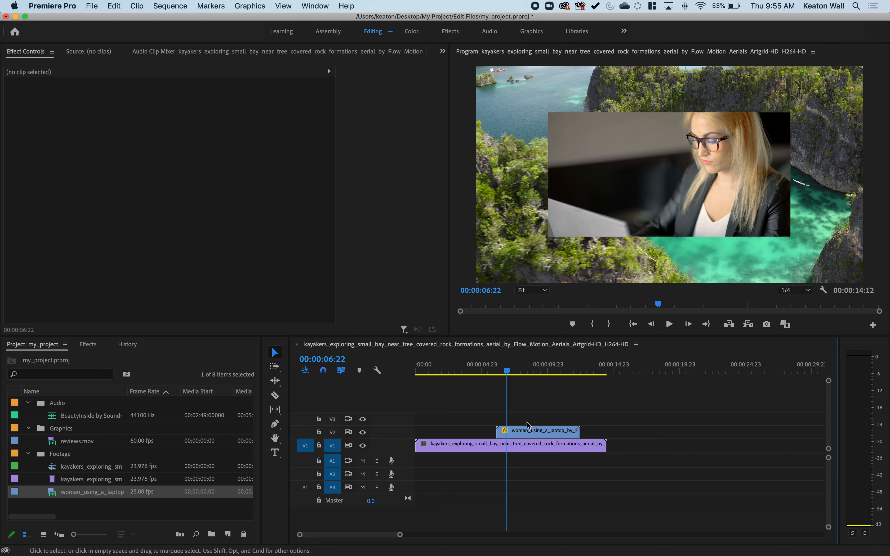
pyautogui.click(527, 431)
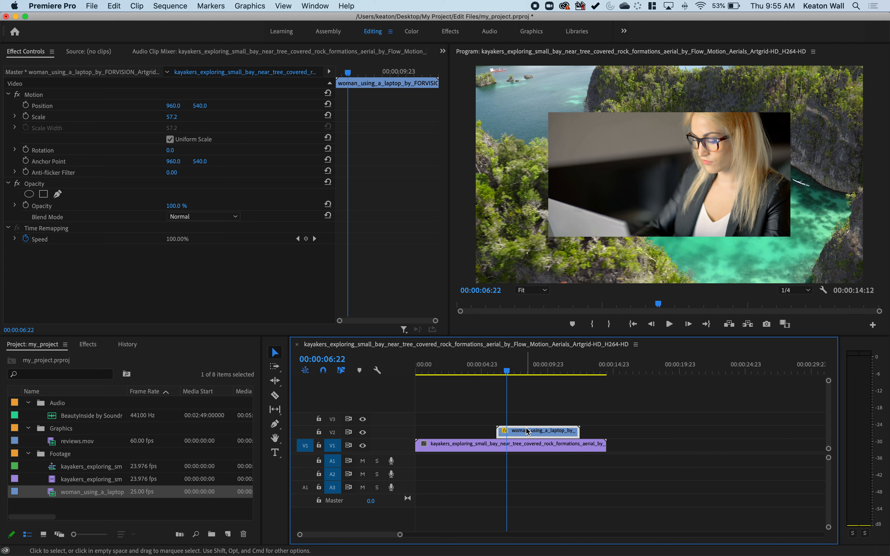
pyautogui.rightClick(527, 431)
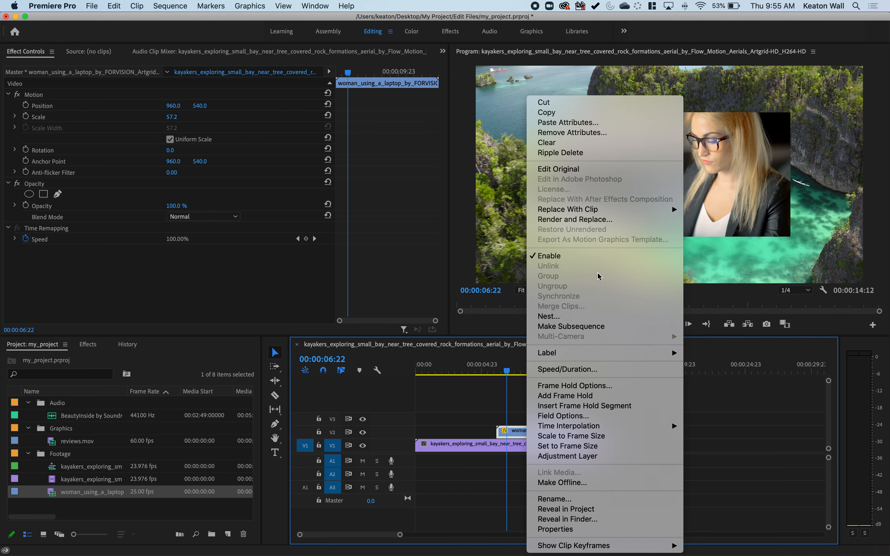
pyautogui.click(615, 437)
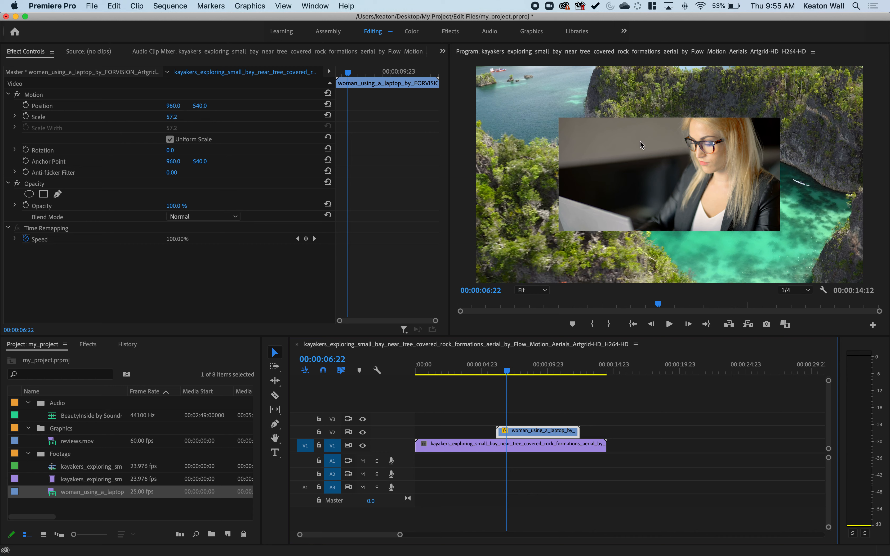
# - Check the Scale to Frame Size option of the V2 clip, and delete that clip from the timeline
pyautogui.rightClick(546, 436)
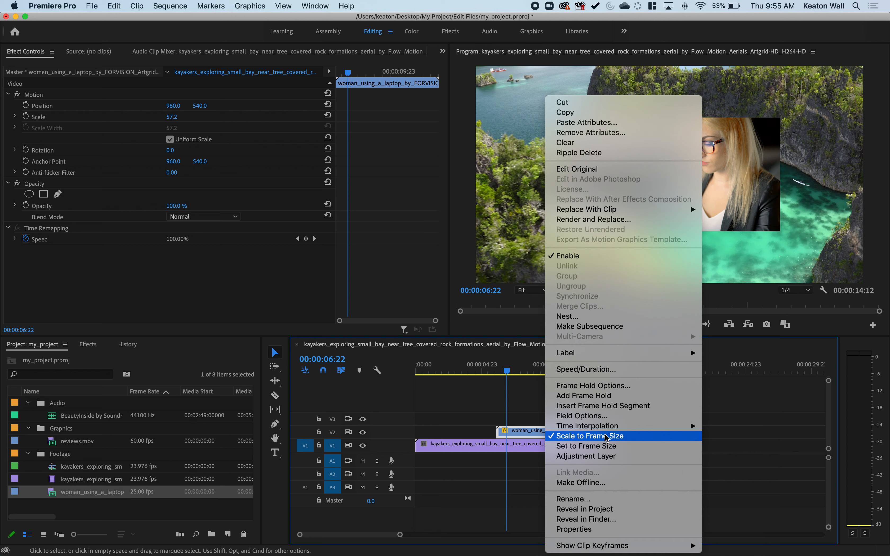
pyautogui.click(480, 405)
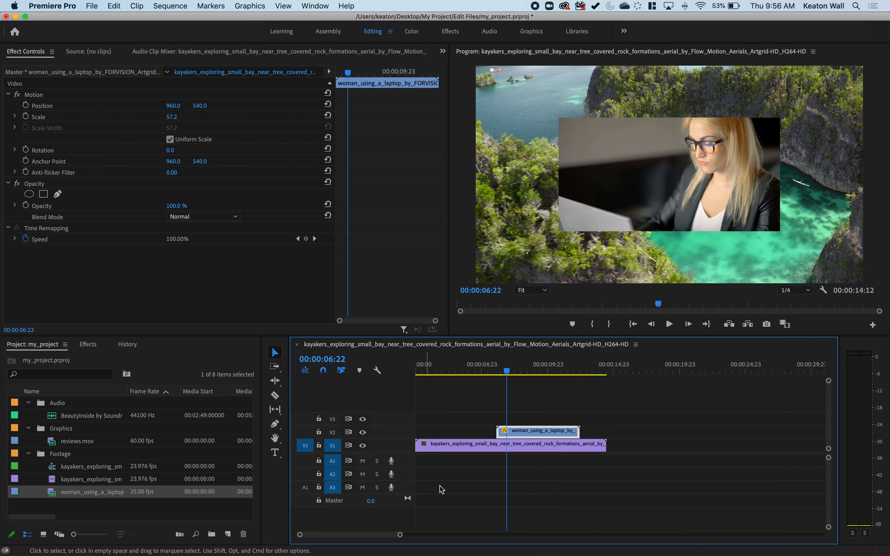
pyautogui.click(568, 414)
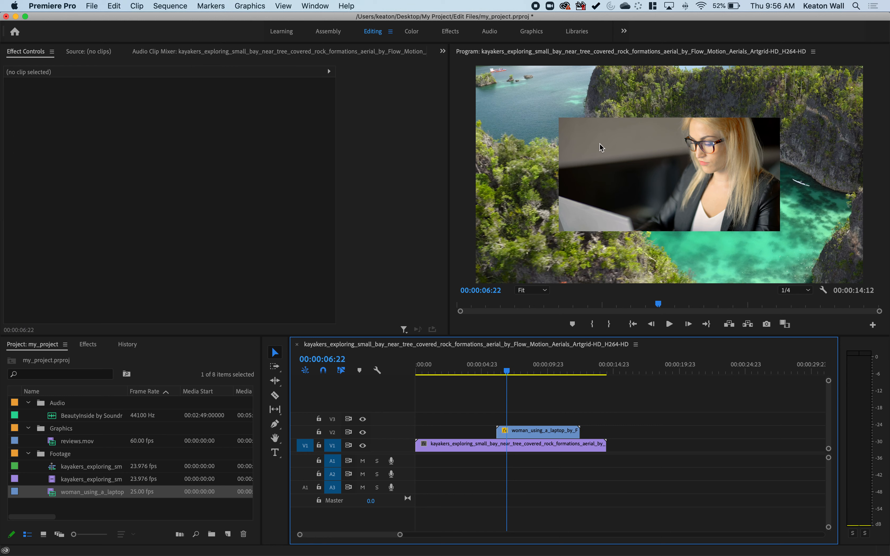
pyautogui.click(562, 437)
pyautogui.press('Delete')
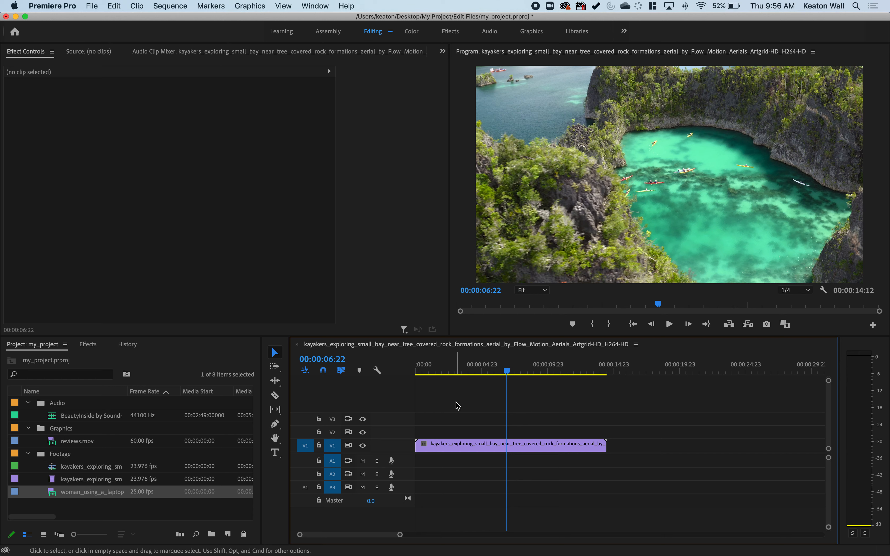
# - Try out the Razor and Type tools, returning to the Selection tool
pyautogui.click(275, 353)
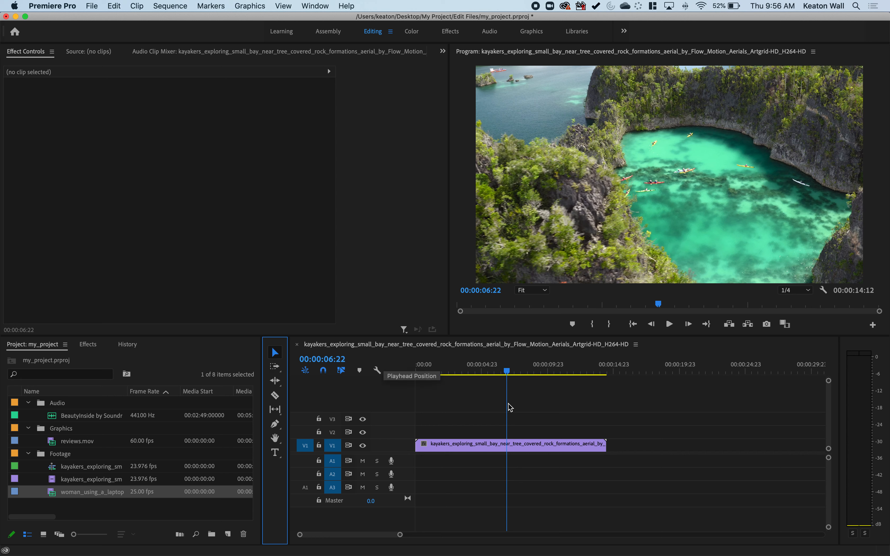
pyautogui.click(500, 412)
pyautogui.press('c')
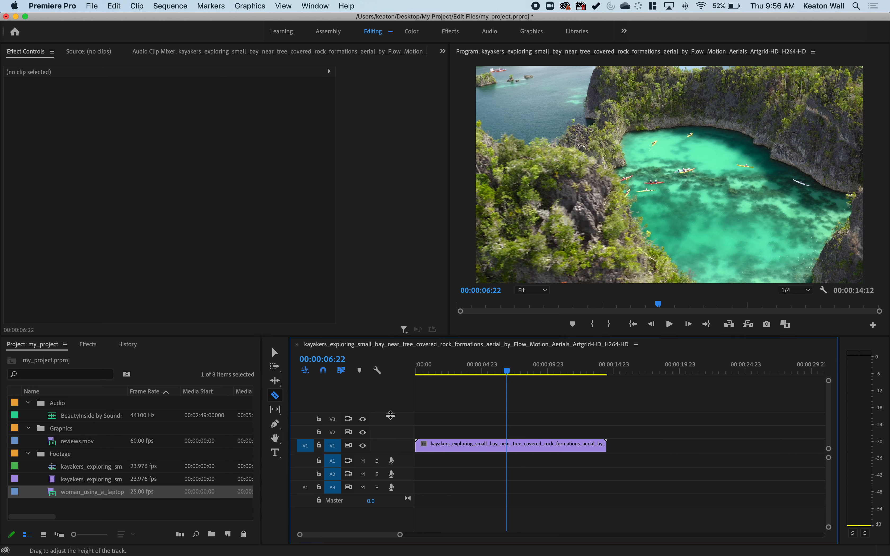
pyautogui.click(275, 353)
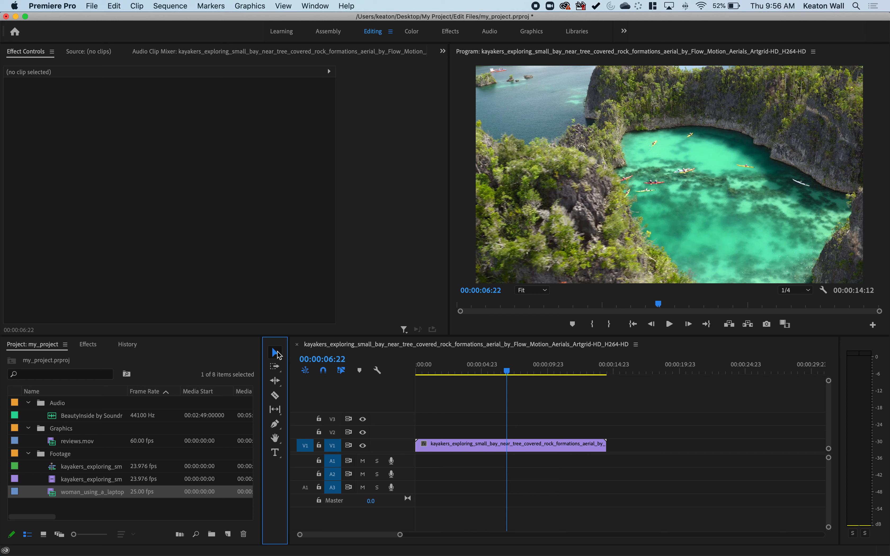
pyautogui.click(275, 453)
pyautogui.click(274, 355)
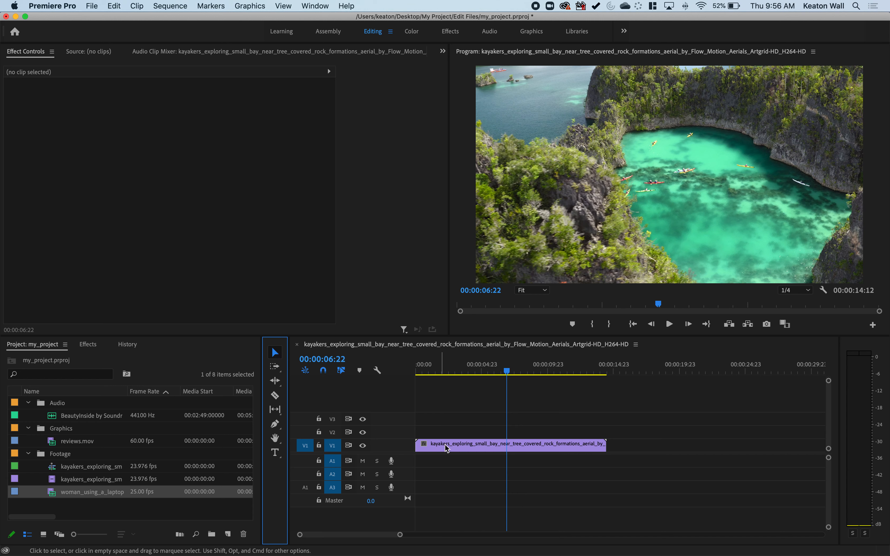
pyautogui.click(275, 395)
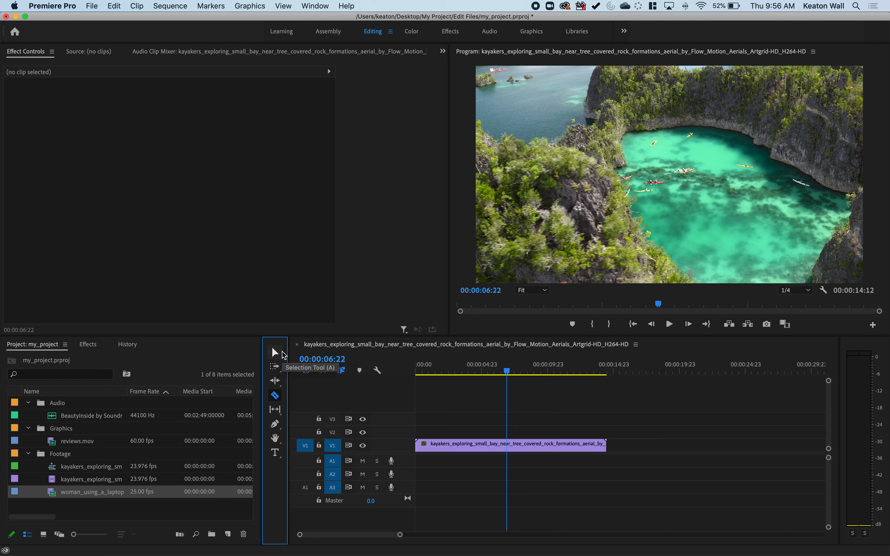
pyautogui.press('v')
# - Return the playhead to the start of the kayakers sequence at 00:00:00:00
pyautogui.click(477, 421)
pyautogui.click(473, 369)
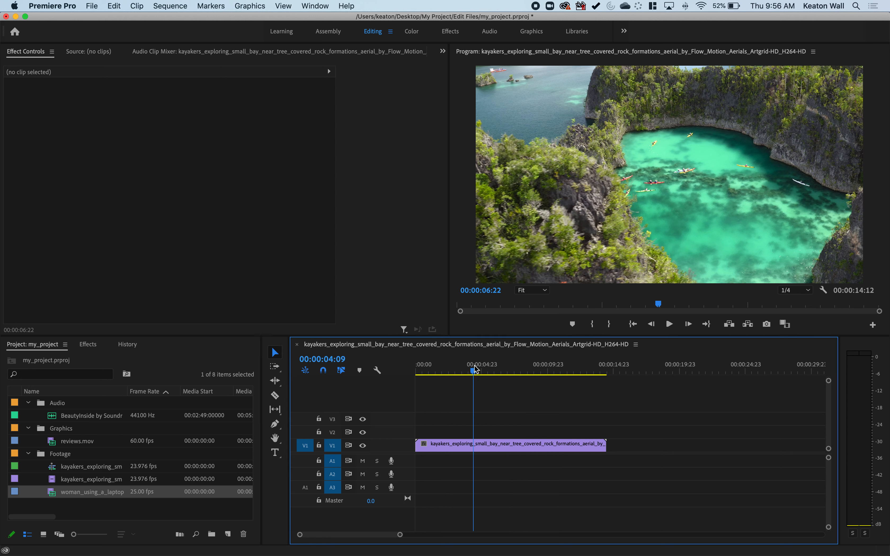
pyautogui.moveTo(473, 370); pyautogui.dragTo(402, 373)
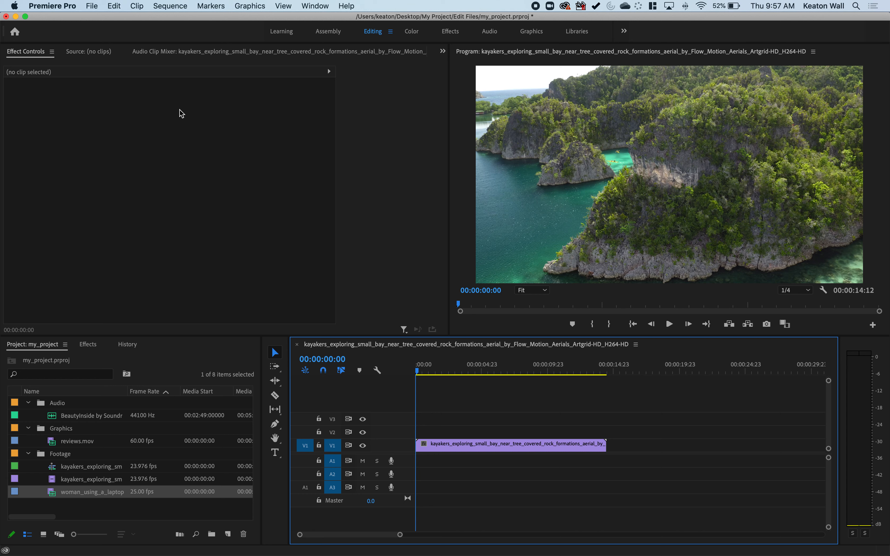
# - Apply the Cross Dissolve video transition to both the start and the end of the kayakers clip on V1
pyautogui.click(89, 345)
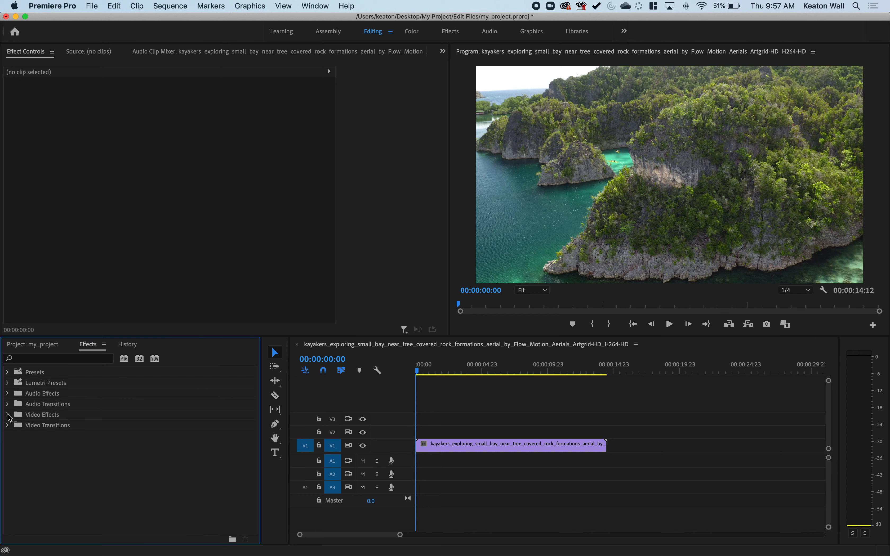
pyautogui.click(7, 426)
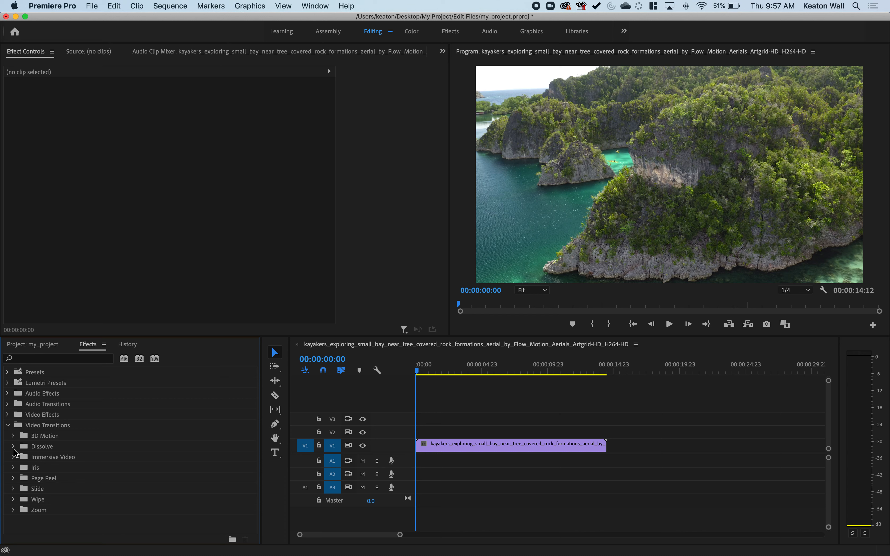
pyautogui.click(14, 447)
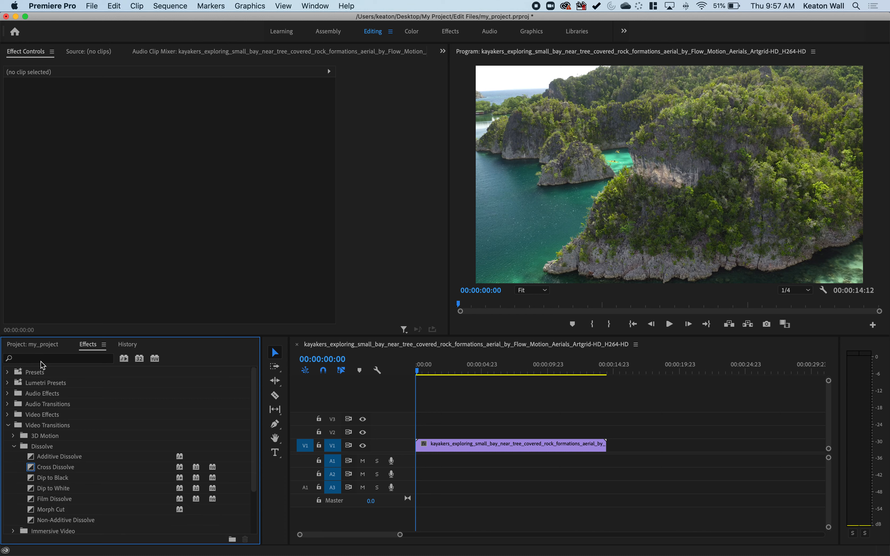
pyautogui.click(54, 470)
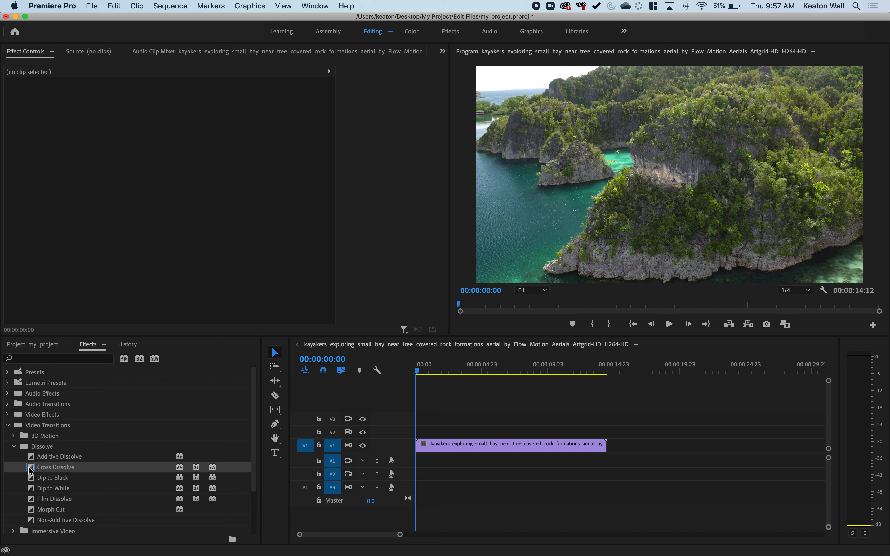
pyautogui.moveTo(31, 471); pyautogui.dragTo(422, 449)
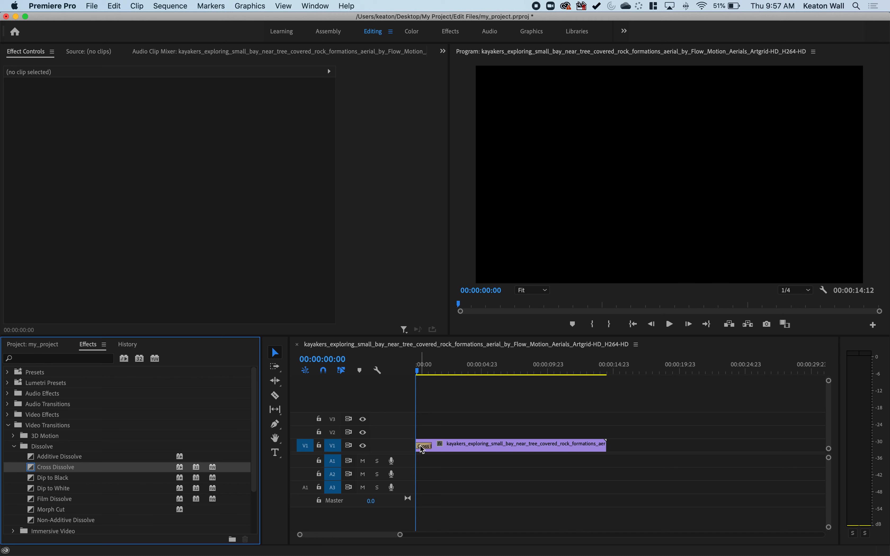
pyautogui.moveTo(39, 470); pyautogui.dragTo(602, 446)
# - Play back the kayakers clip around its opening and closing Cross Dissolve transitions to check the fades
pyautogui.press('space')
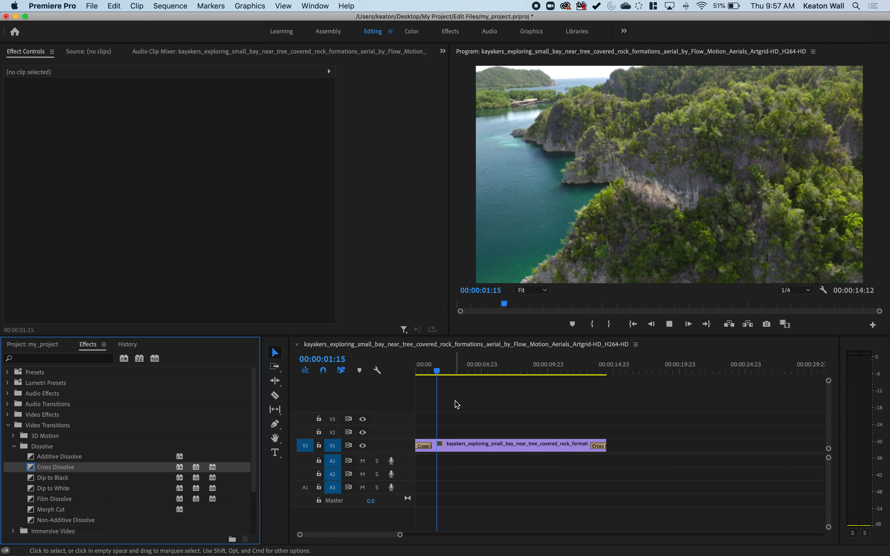
pyautogui.click(585, 370)
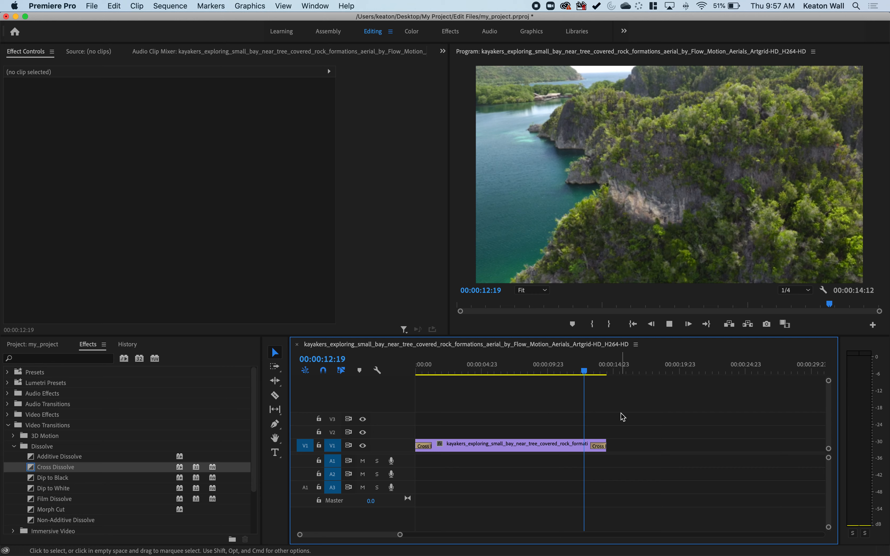
pyautogui.press('space')
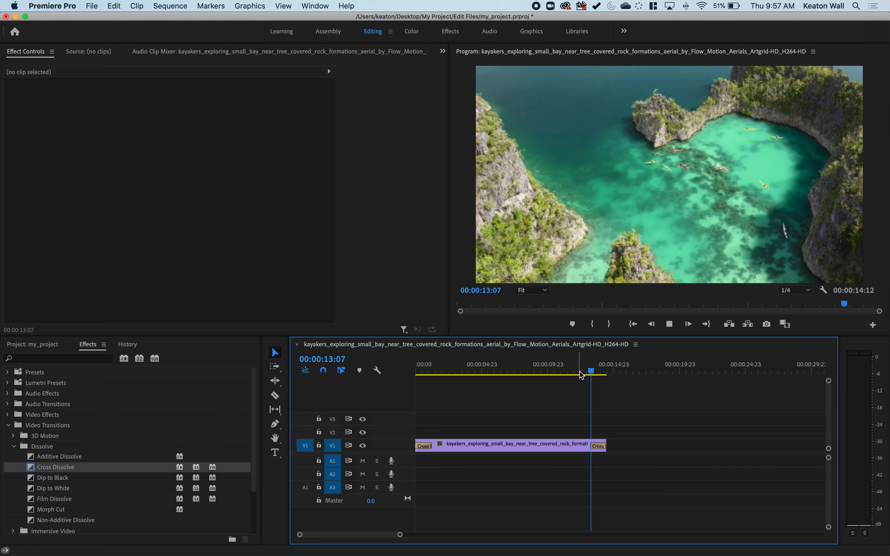
pyautogui.press('space')
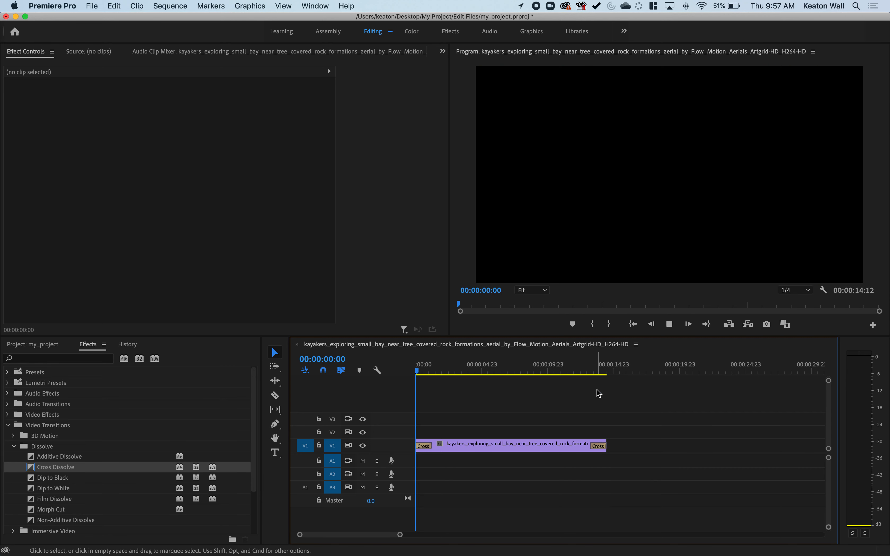
pyautogui.press('space')
pyautogui.click(584, 372)
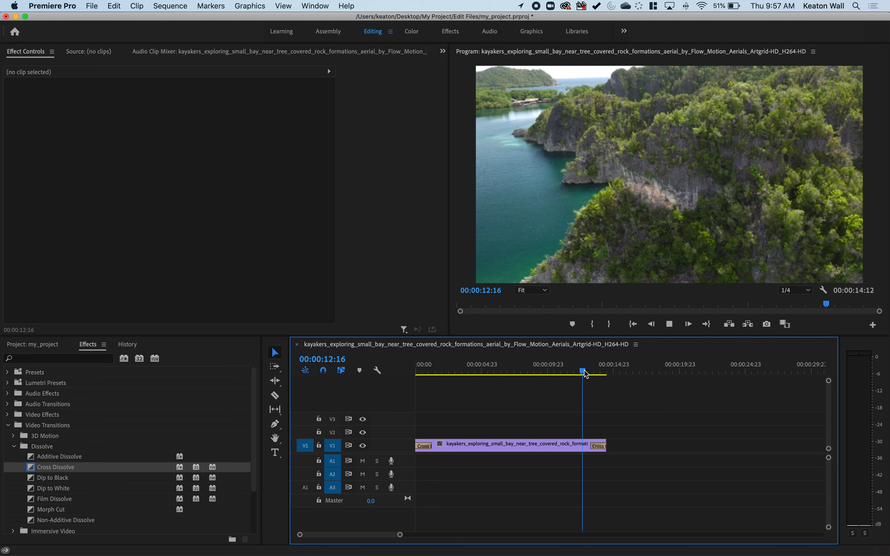
pyautogui.press('space')
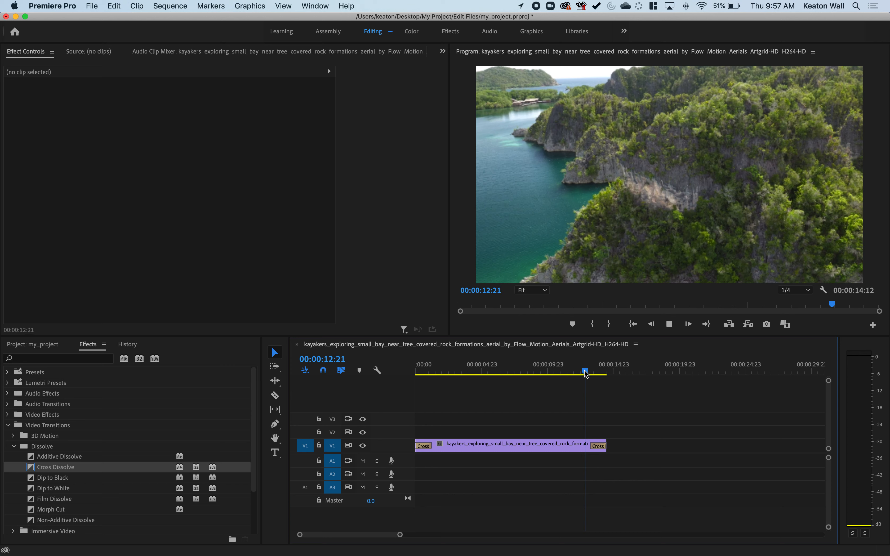
pyautogui.press('space')
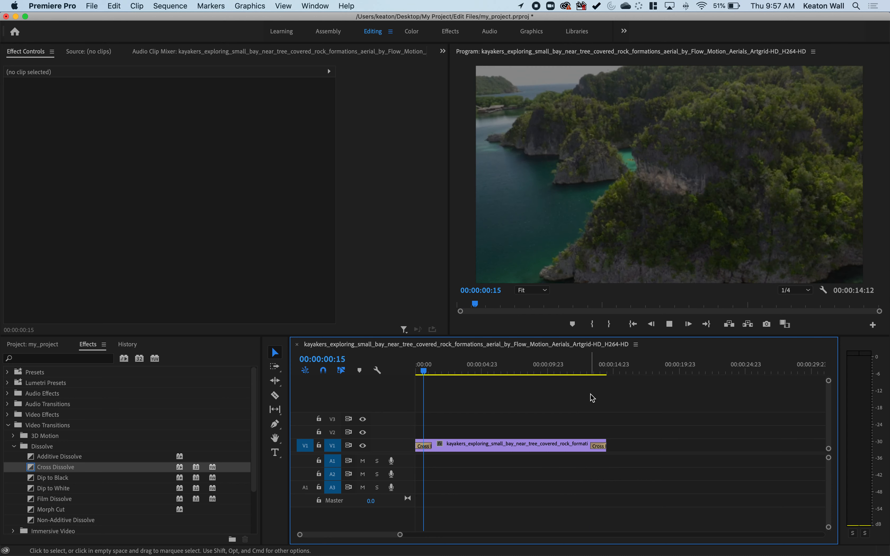
pyautogui.press('space')
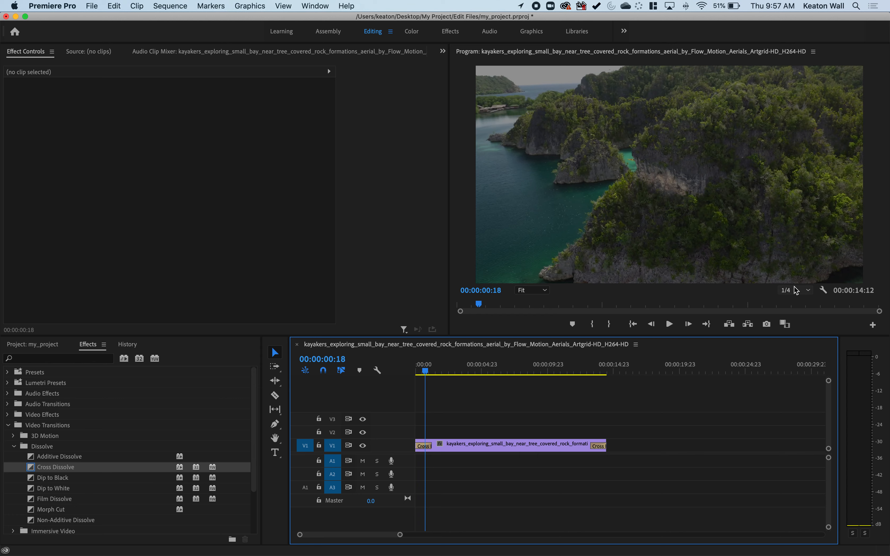
# - Examine the playback resolution options of the Program monitor and close them without changing the setting
pyautogui.click(806, 295)
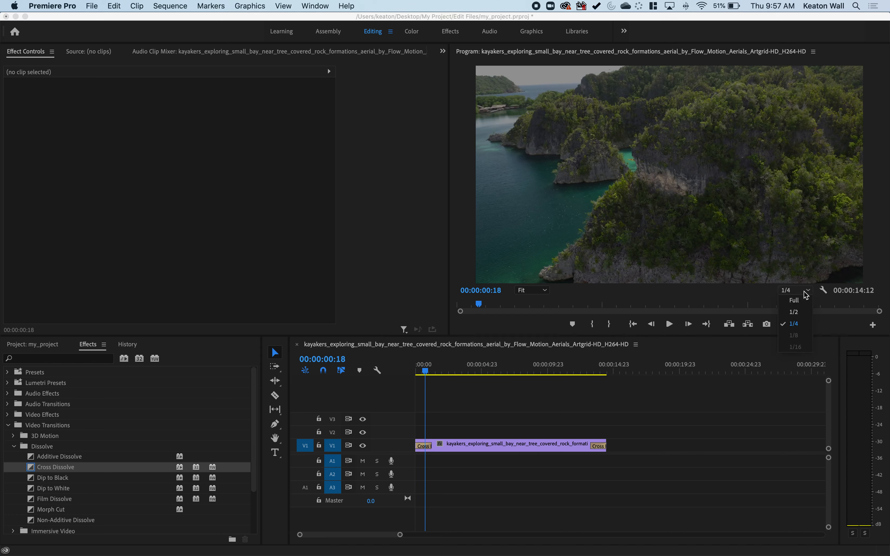
pyautogui.click(732, 295)
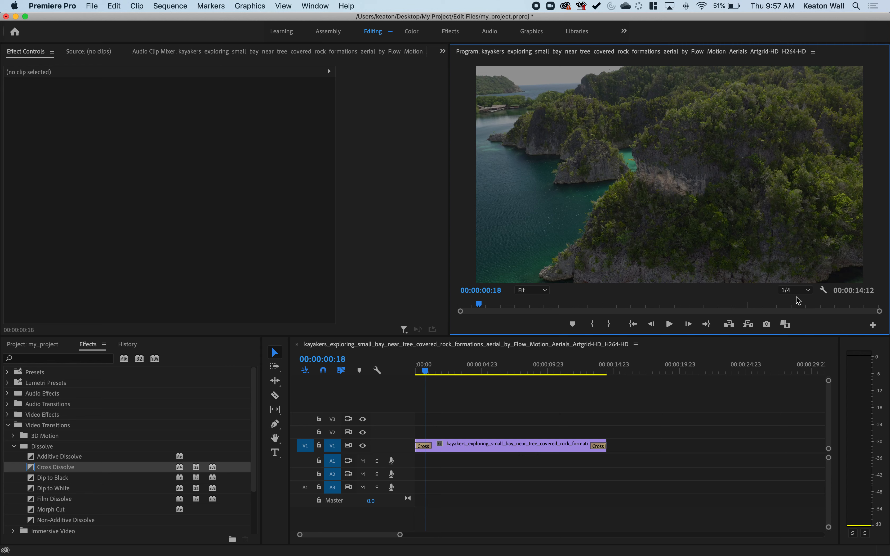
pyautogui.click(805, 291)
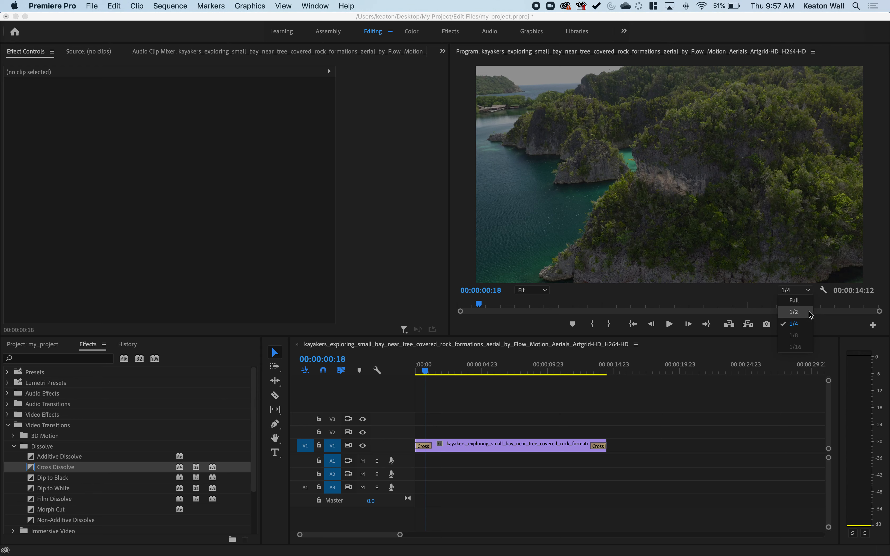
pyautogui.click(755, 404)
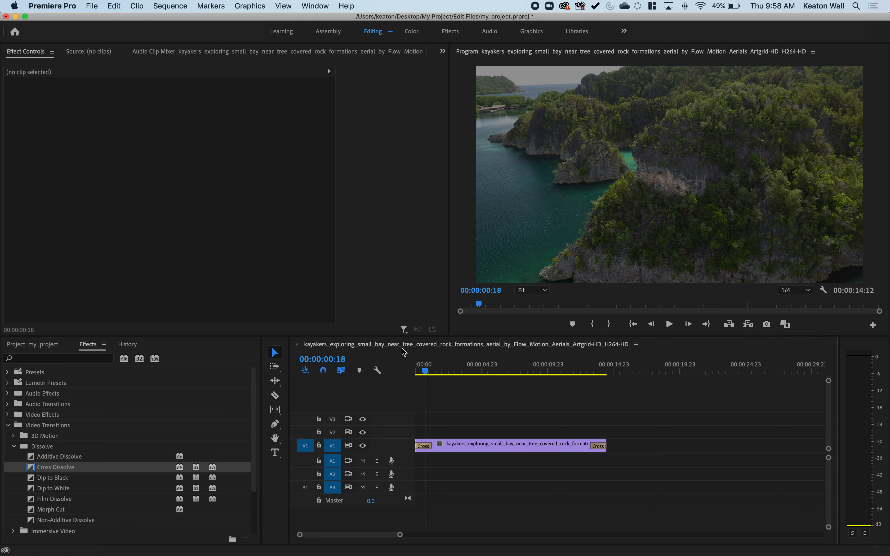
# - Scrub through the kayakers clip and return the playhead to 00:00:00:00
pyautogui.moveTo(427, 371); pyautogui.dragTo(584, 372)
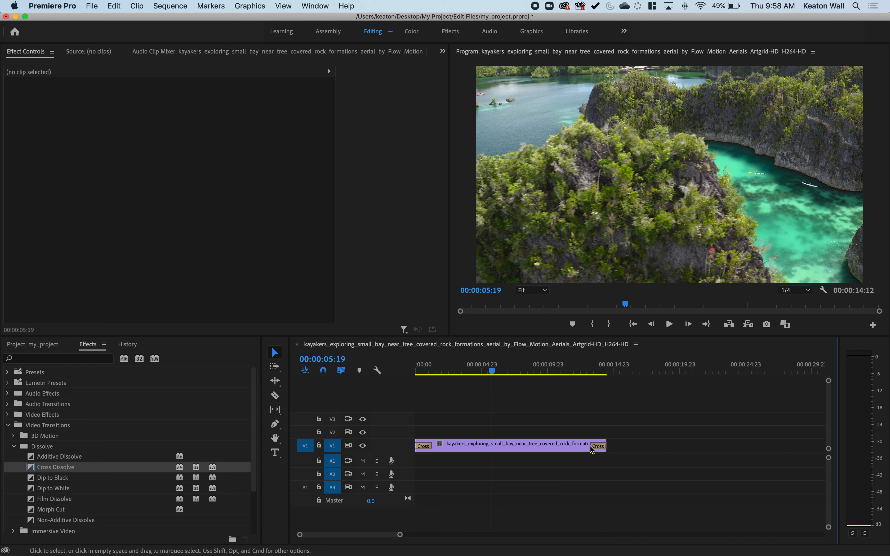
pyautogui.click(492, 372)
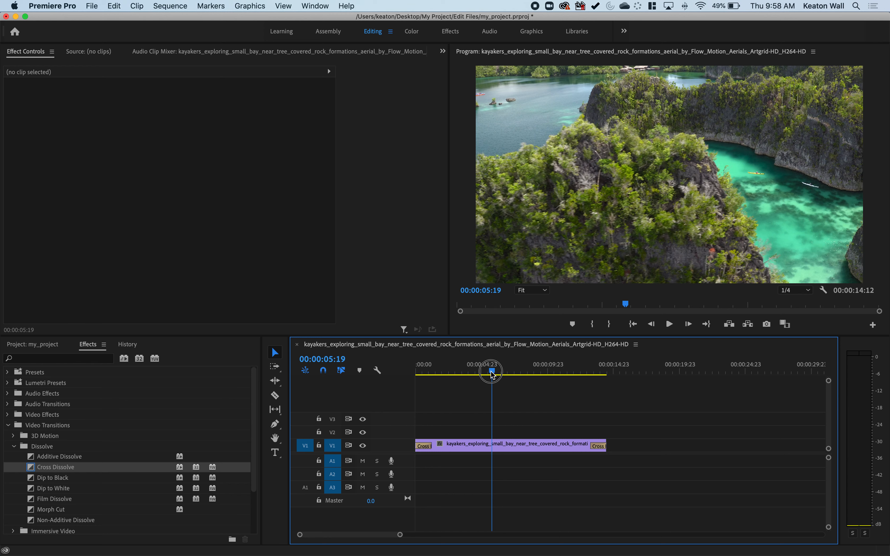
pyautogui.moveTo(492, 373); pyautogui.dragTo(391, 371)
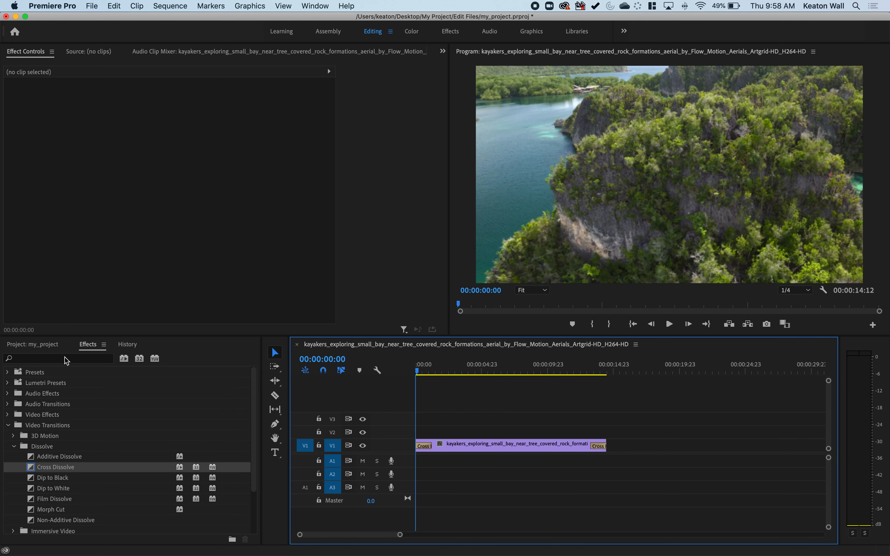
# - Place reviews.mov on V2 above the kayakers clip and shift it to start a little over five seconds into the sequence
pyautogui.click(32, 344)
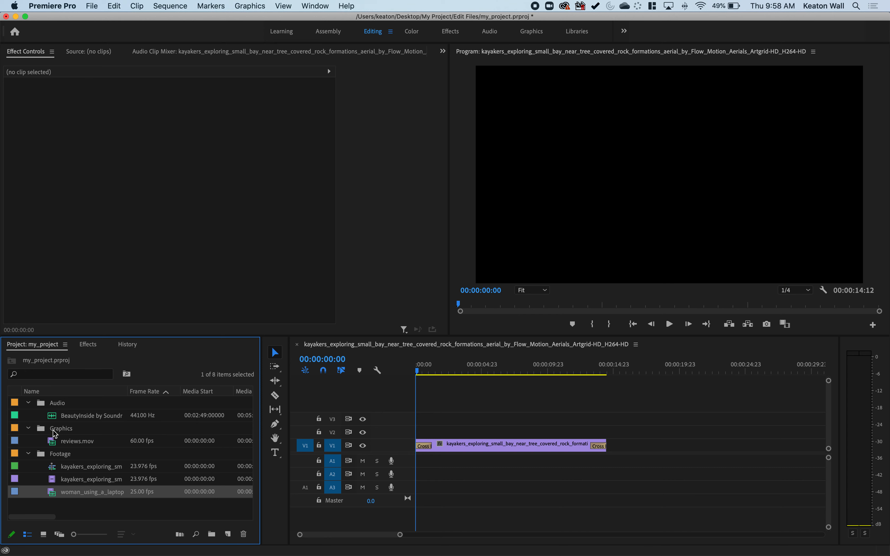
pyautogui.click(72, 439)
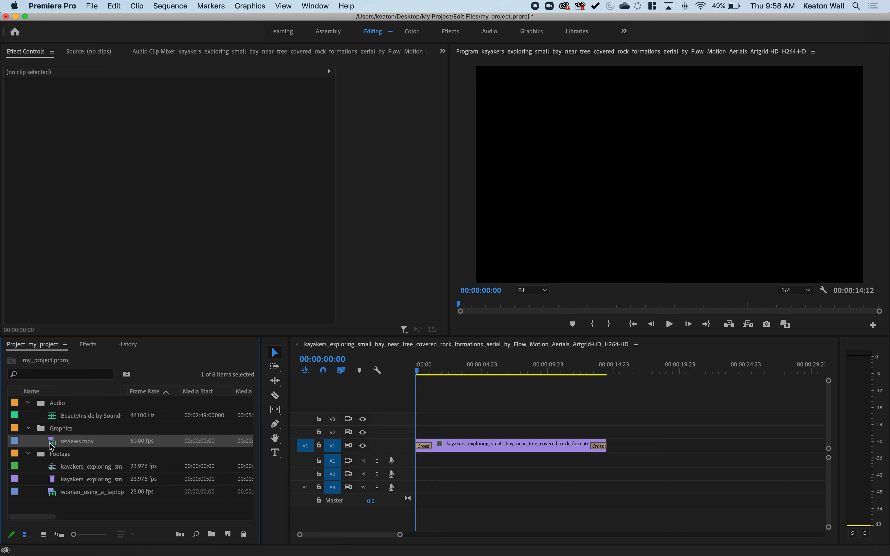
pyautogui.moveTo(52, 446); pyautogui.dragTo(412, 434)
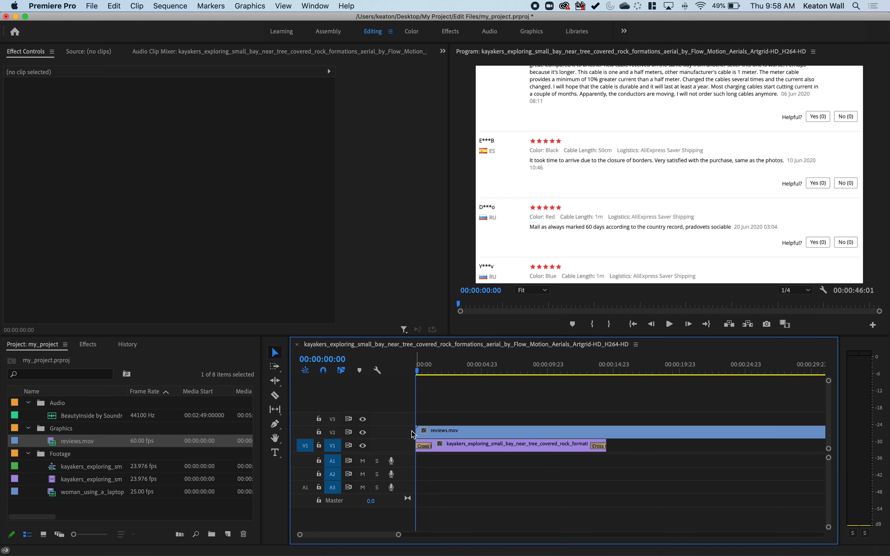
pyautogui.moveTo(434, 437); pyautogui.dragTo(509, 431)
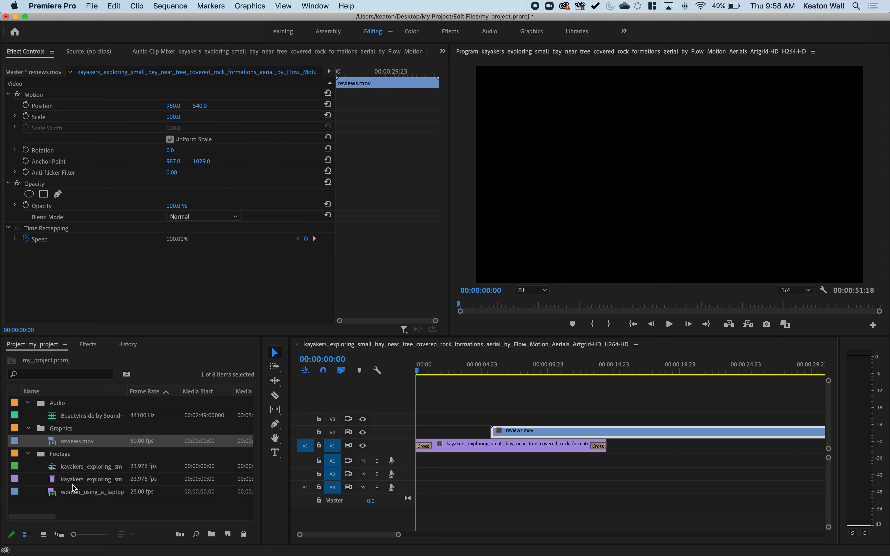
# - Delete the woman_using_a_laptop clip from the project's Footage bin
pyautogui.click(77, 491)
pyautogui.click(56, 482)
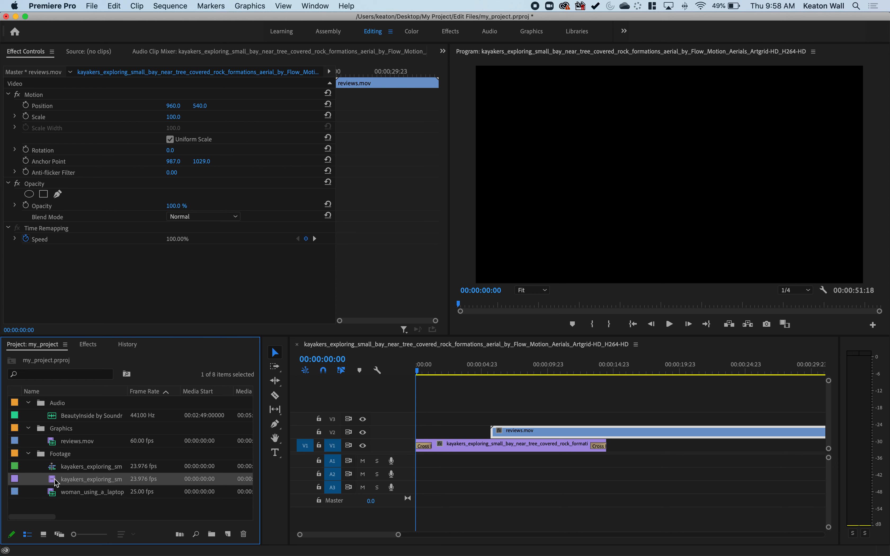
pyautogui.click(56, 504)
pyautogui.click(55, 493)
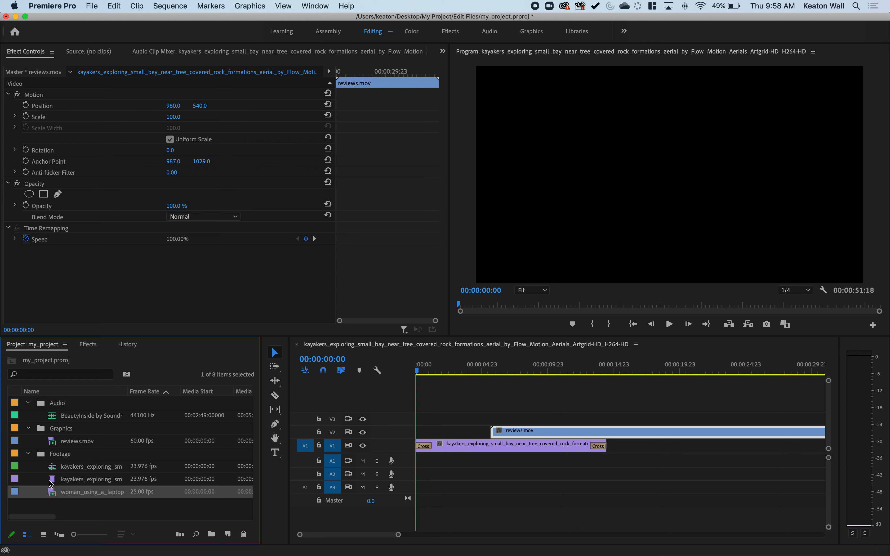
pyautogui.click(52, 482)
pyautogui.click(62, 495)
pyautogui.press('Delete')
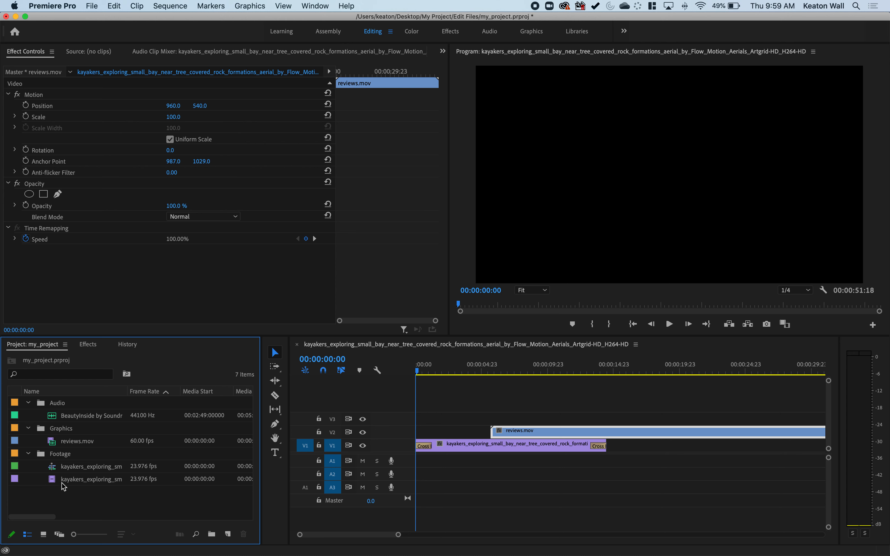
# - Create a new project bin named Sequences
pyautogui.click(59, 478)
pyautogui.click(56, 466)
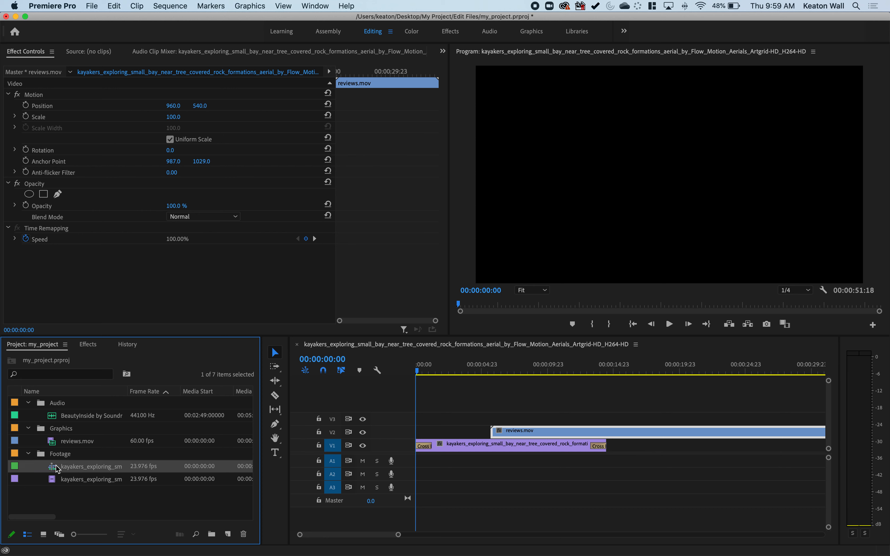
pyautogui.click(120, 501)
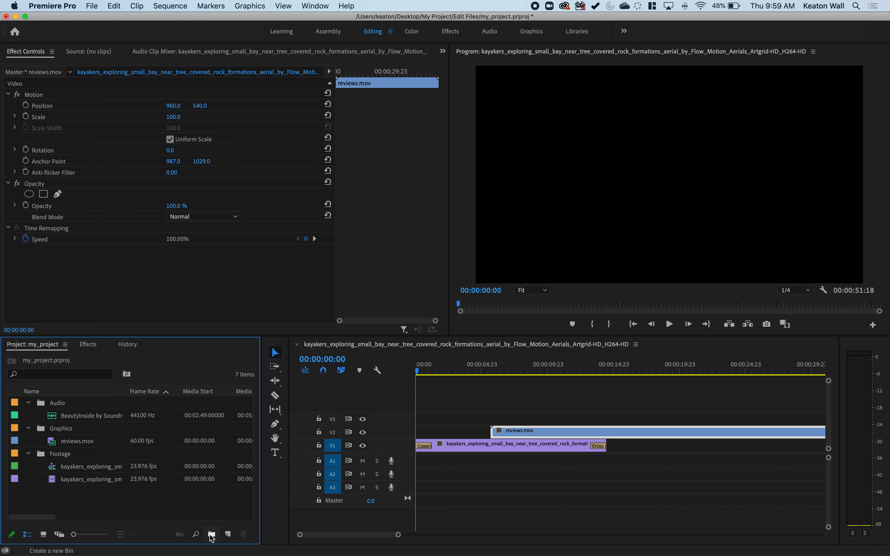
pyautogui.click(210, 535)
pyautogui.write('Sequence')
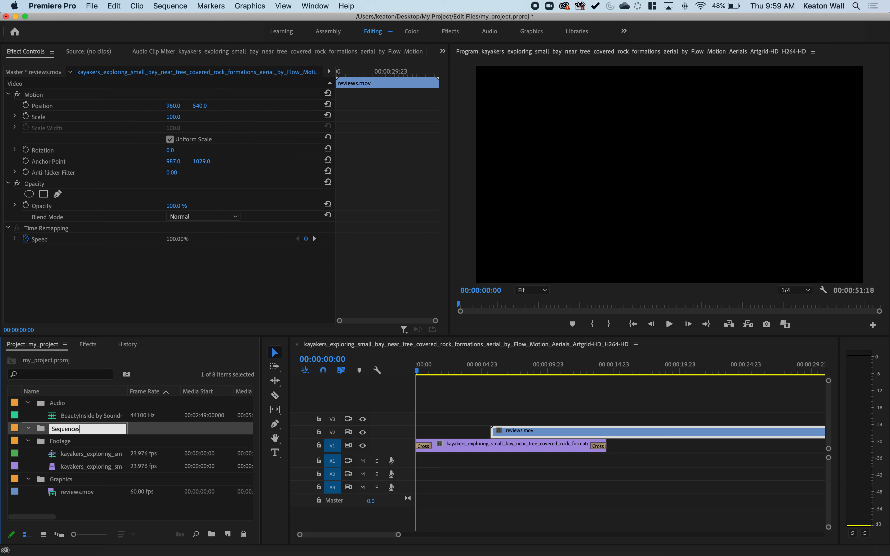
pyautogui.write('s')
pyautogui.press('Return')
# - Move the kayakers sequence from the Footage bin into the Sequences bin and collapse all project bins
pyautogui.click(58, 466)
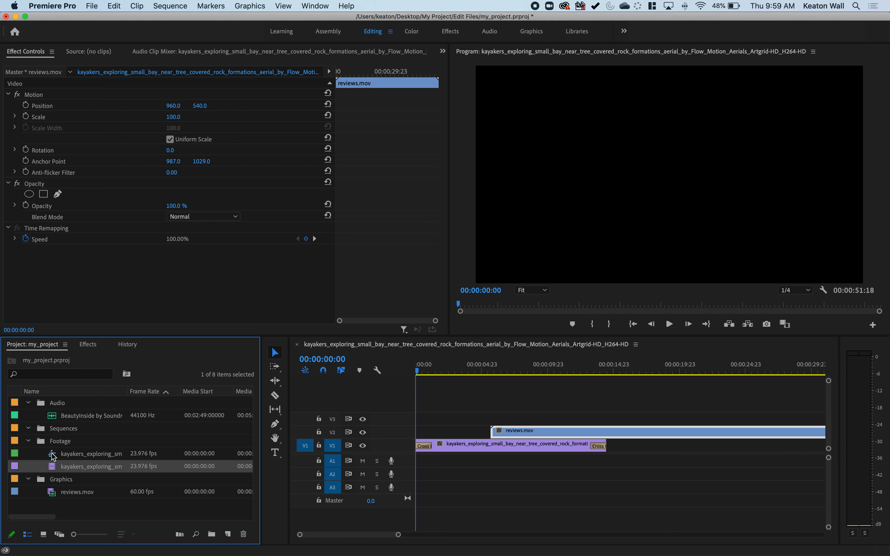
pyautogui.click(55, 454)
pyautogui.moveTo(13, 460); pyautogui.dragTo(48, 430)
pyautogui.click(29, 453)
pyautogui.click(28, 467)
pyautogui.click(28, 402)
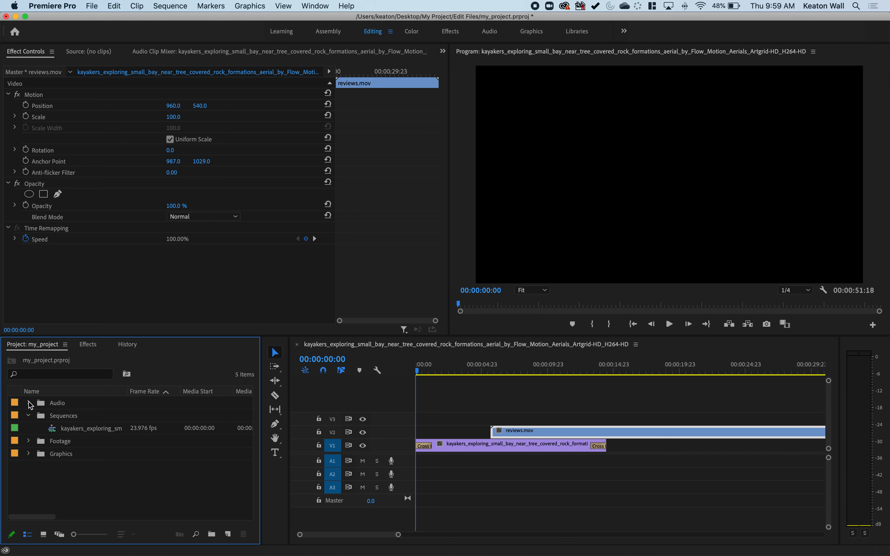
pyautogui.click(28, 415)
# - Position the playhead at 00:00:05:01, just before reviews.mov begins, with the full length of that clip in view
pyautogui.click(507, 366)
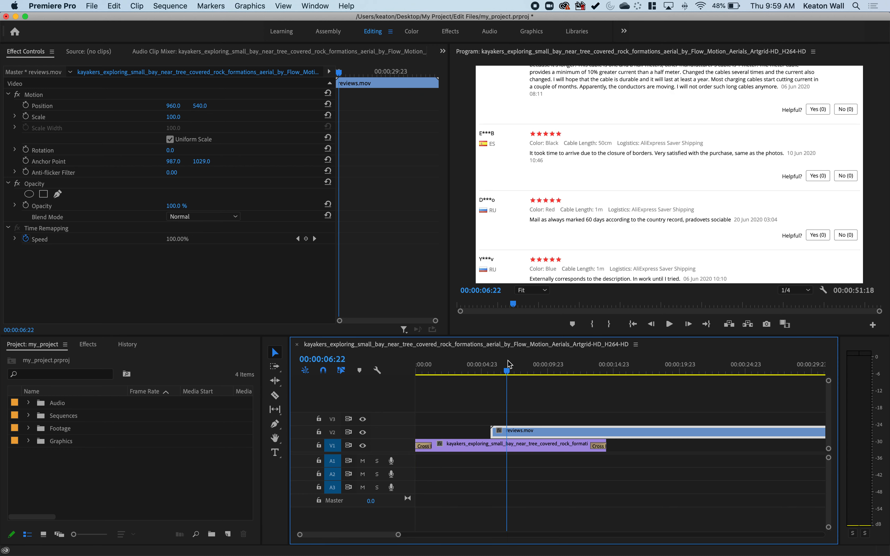
pyautogui.click(483, 365)
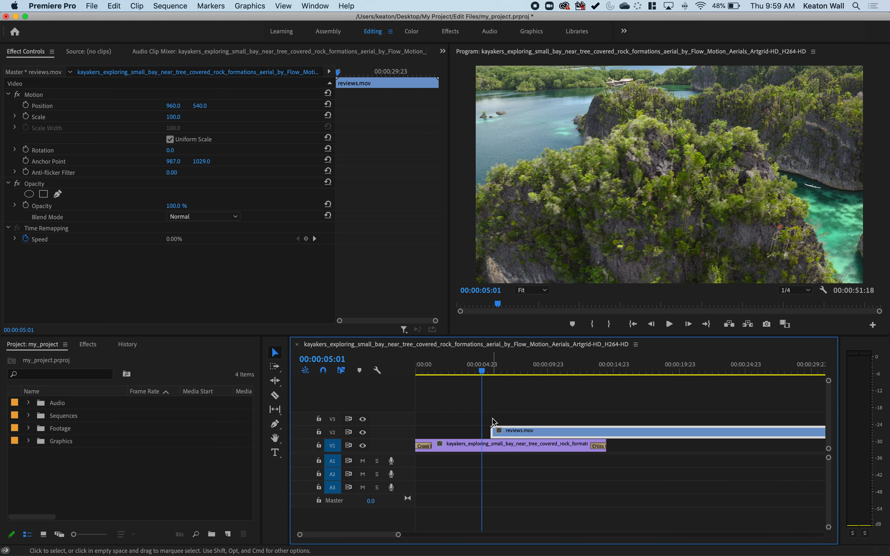
pyautogui.scroll(5, 494, 422)
pyautogui.scroll(-7, 494, 422)
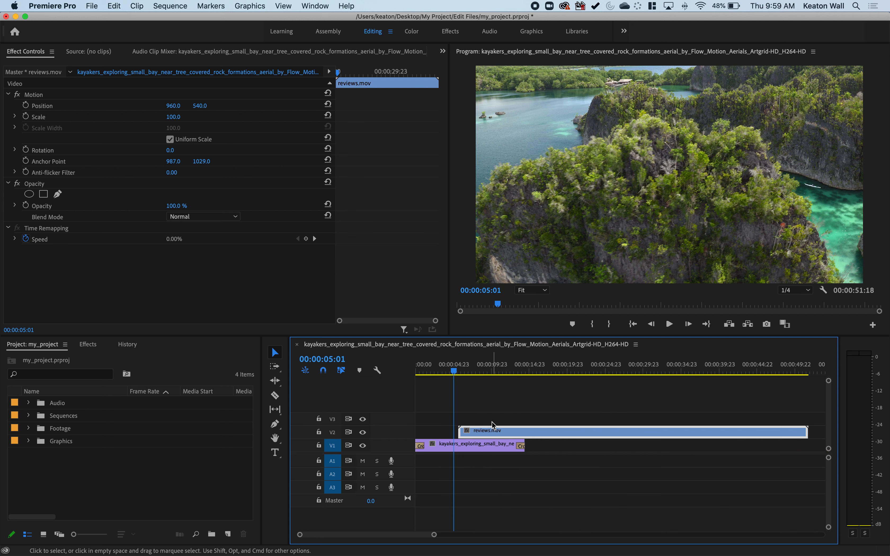
# - Try pasting a copy of the kayakers clip on track V1 at 00:00:05:01, and undo the paste
pyautogui.click(477, 447)
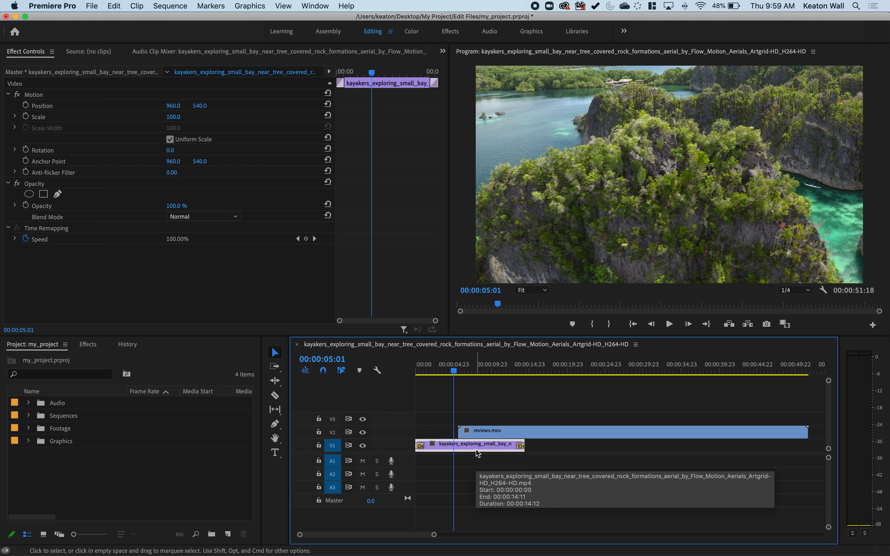
pyautogui.click(481, 458)
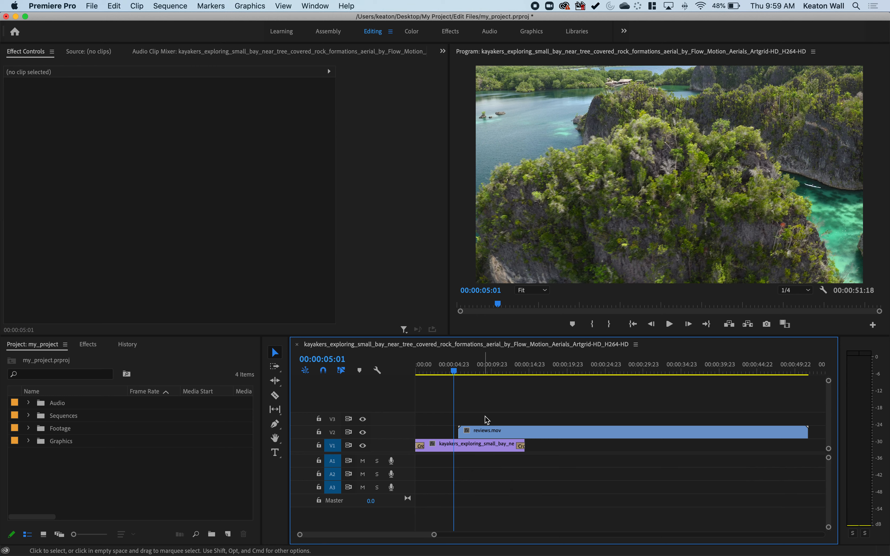
pyautogui.click(460, 448)
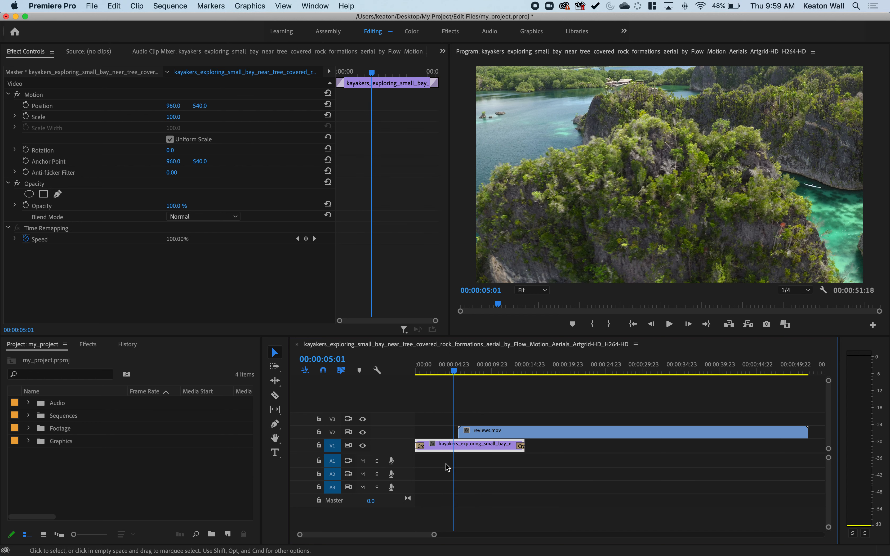
pyautogui.click(436, 461)
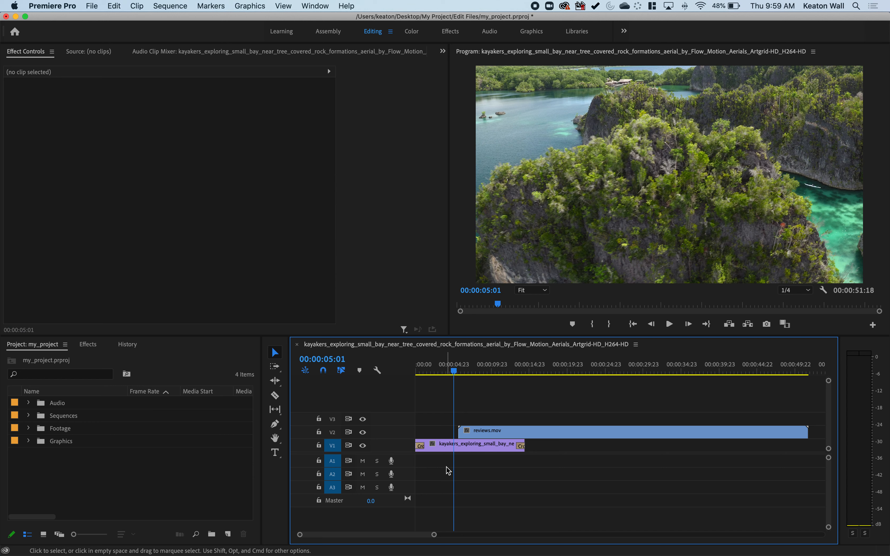
pyautogui.press('super+v')
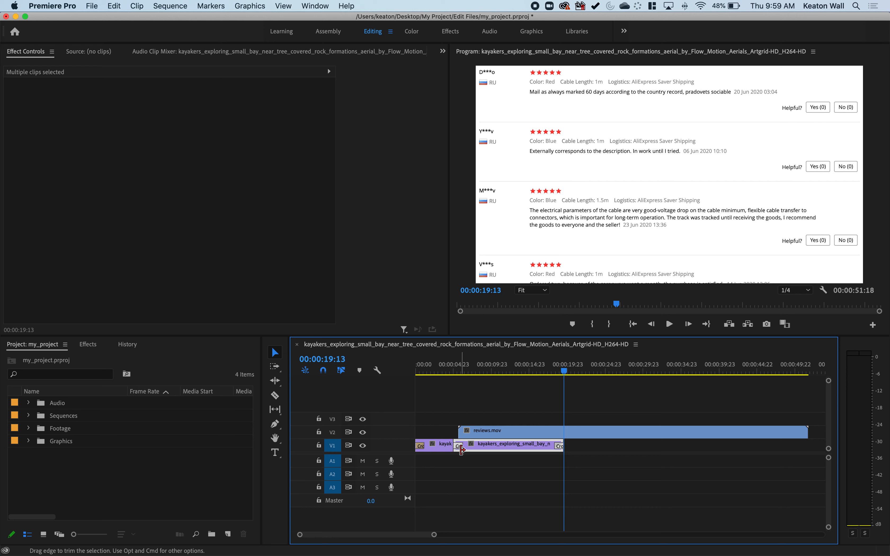
pyautogui.press('super+z')
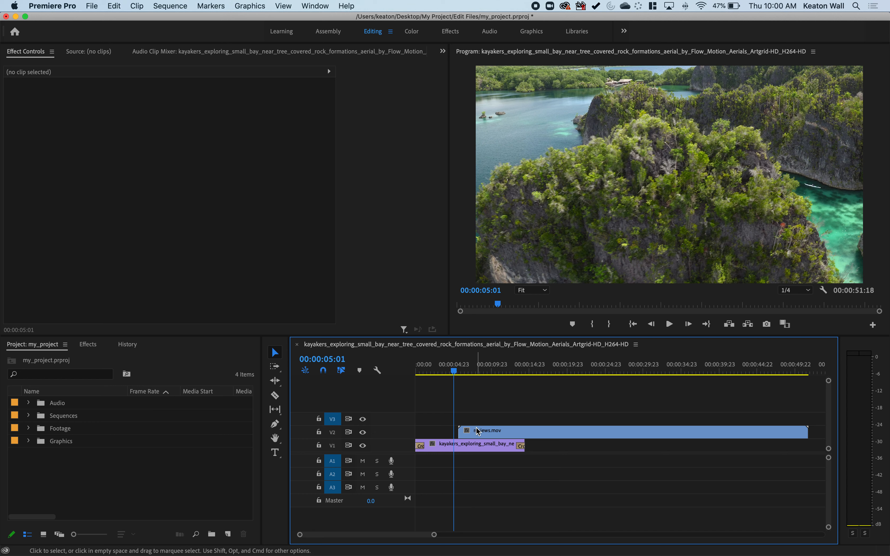
# - Paste a copy of the kayakers clip on track V3 at 00:00:05:01, and turn off targeting for audio tracks A1 and A3
pyautogui.press('super+v')
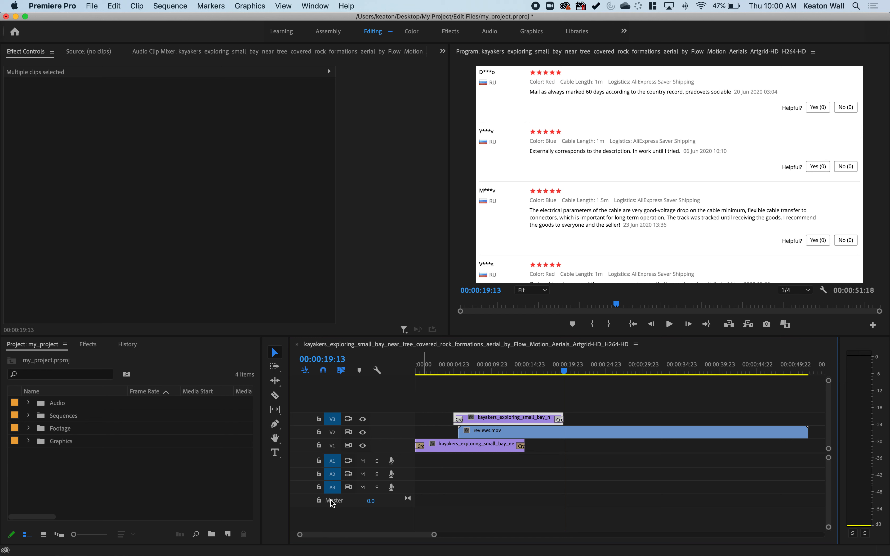
pyautogui.click(332, 460)
pyautogui.click(333, 487)
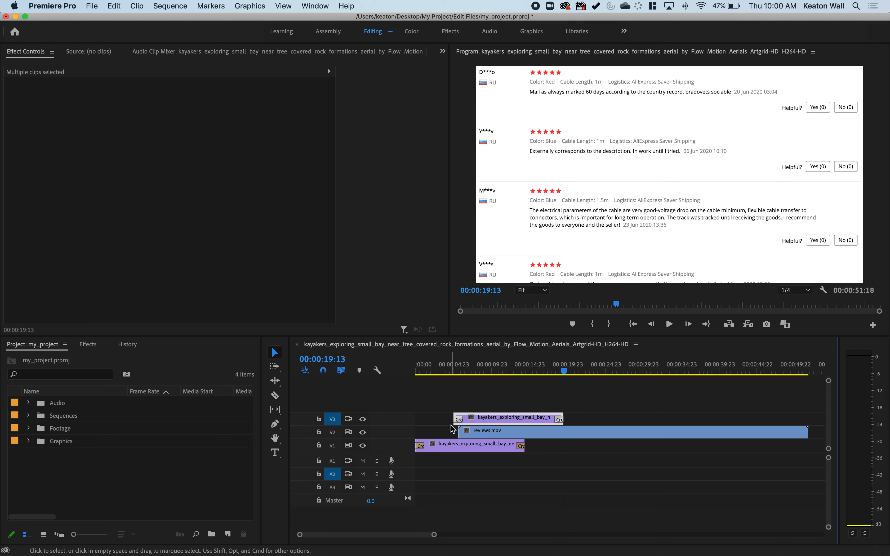
# - Delete the original kayakers clip from track V1
pyautogui.click(440, 432)
pyautogui.click(483, 421)
pyautogui.click(473, 449)
pyautogui.press('Delete')
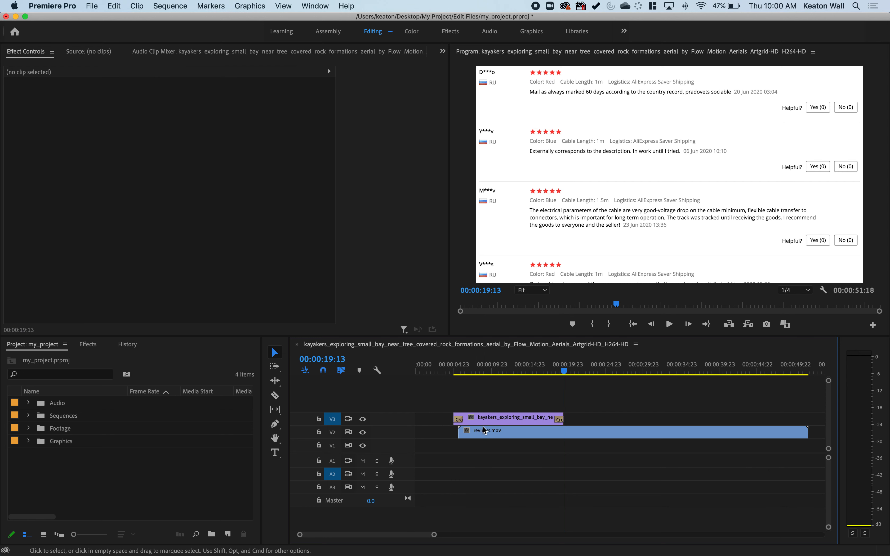
# - Move the kayakers clip on track V3 to the start of the sequence, keeping V3 targeted
pyautogui.click(488, 422)
pyautogui.moveTo(488, 422); pyautogui.dragTo(443, 422)
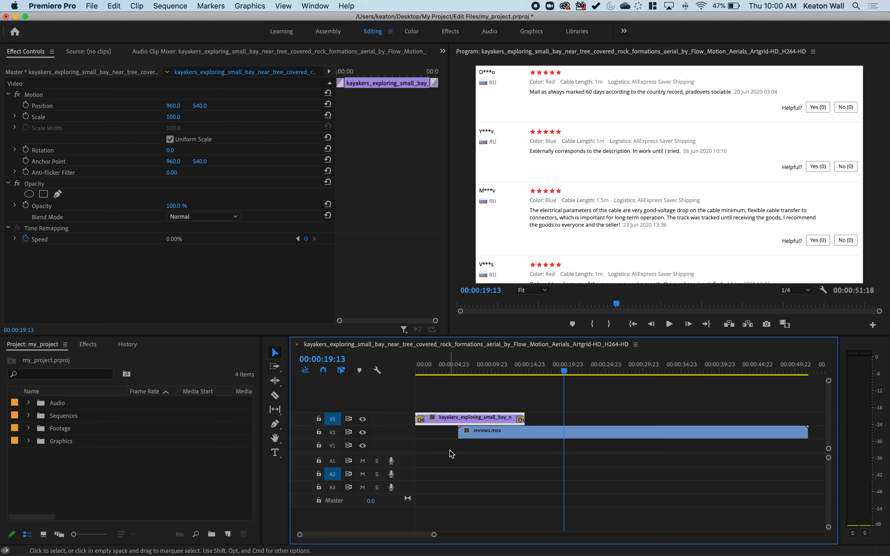
pyautogui.moveTo(453, 419)
pyautogui.mouseDown()
pyautogui.moveTo(462, 452)
pyautogui.moveTo(462, 422)
pyautogui.mouseUp()
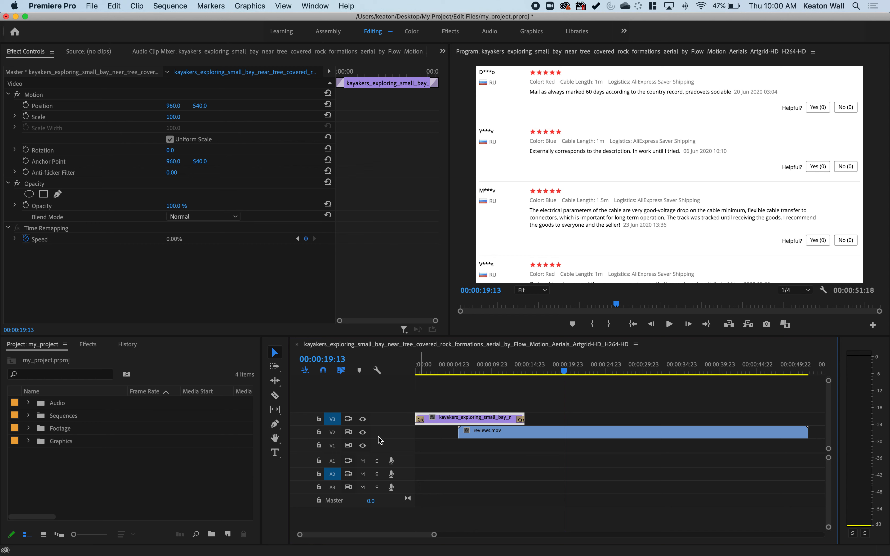
pyautogui.click(333, 422)
pyautogui.click(333, 422)
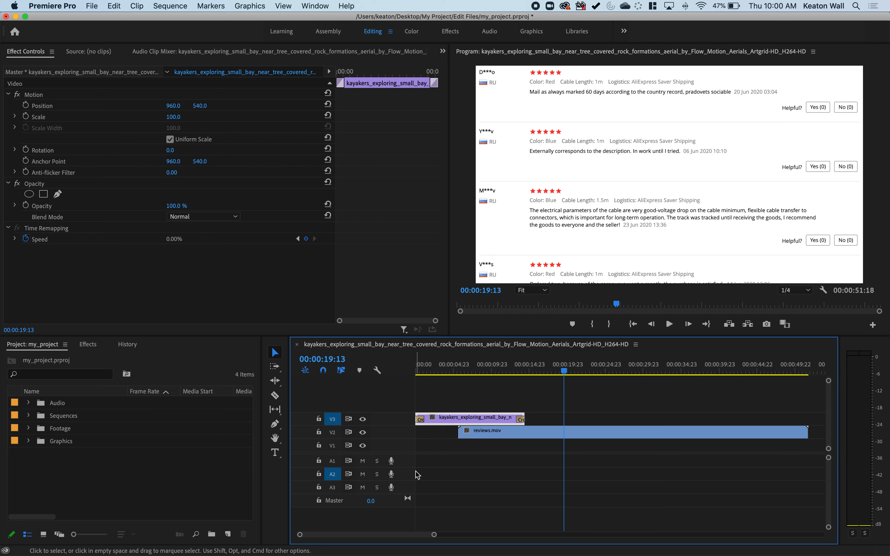
# - Add the BeautyInside music from the Audio bin to track A1 at the start of the sequence
pyautogui.click(29, 403)
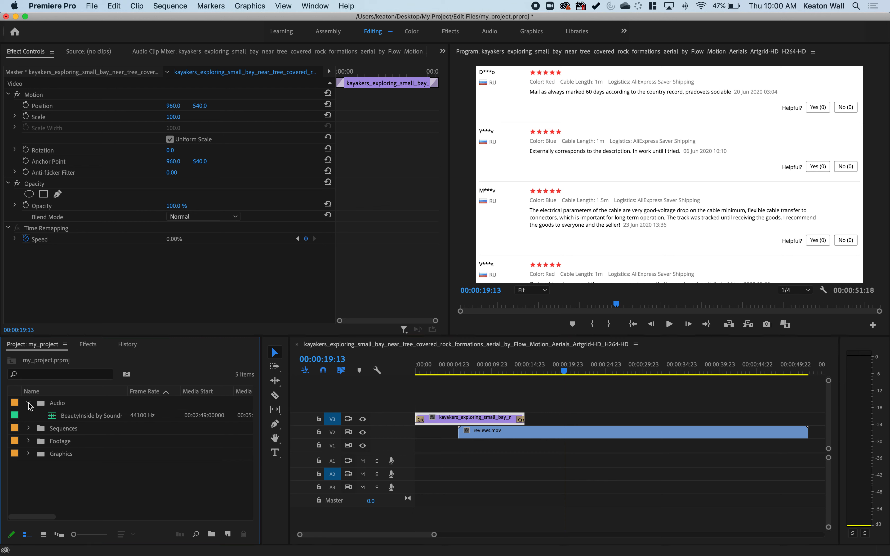
pyautogui.click(57, 415)
pyautogui.moveTo(19, 422); pyautogui.dragTo(416, 462)
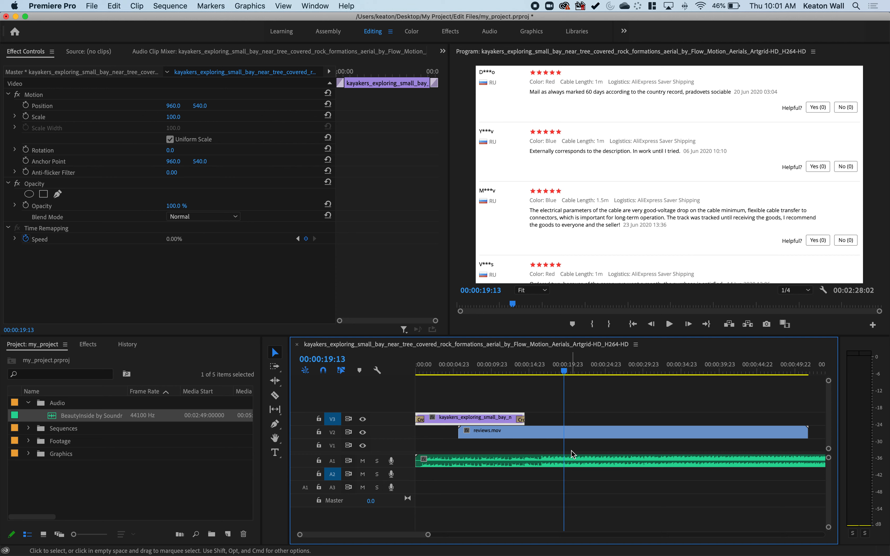
pyautogui.click(587, 400)
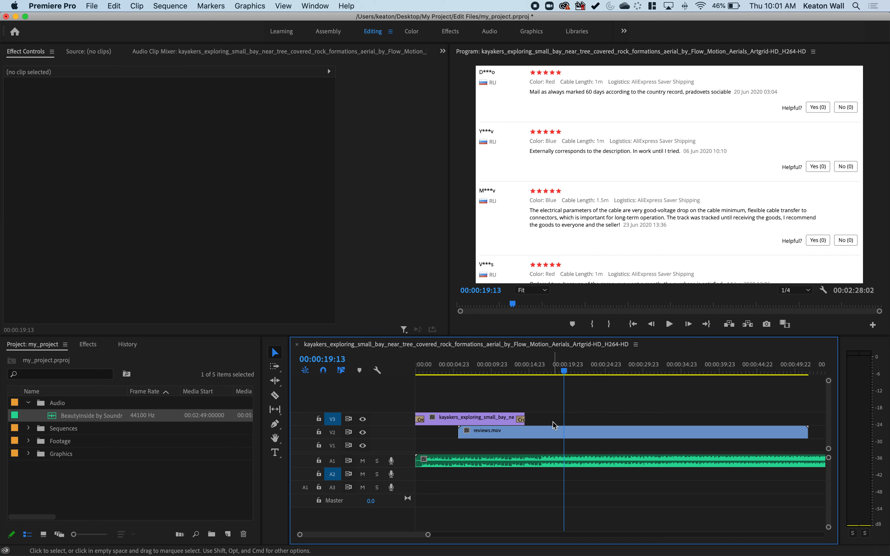
# - Shift reviews.mov on track V2 to start at about 00:00:06:16, beneath the kayakers clip
pyautogui.moveTo(477, 431); pyautogui.dragTo(509, 434)
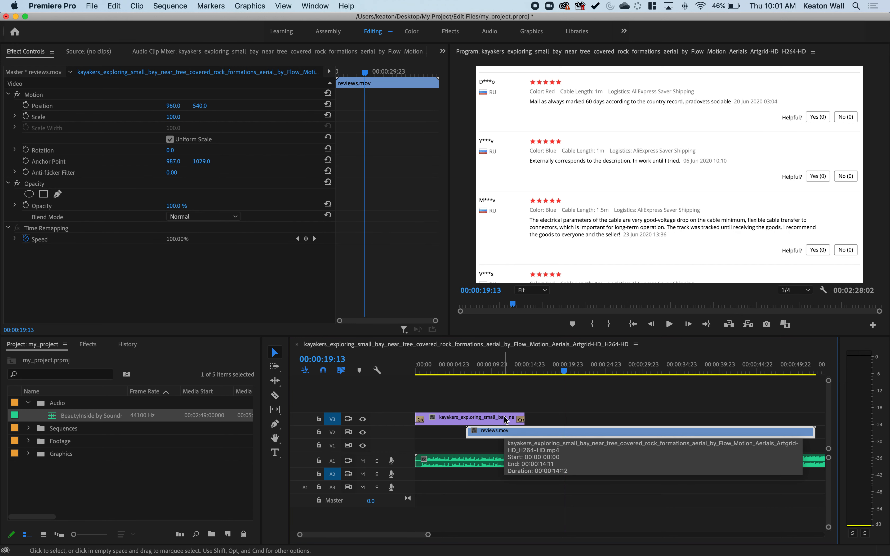
pyautogui.scroll(4, 477, 422)
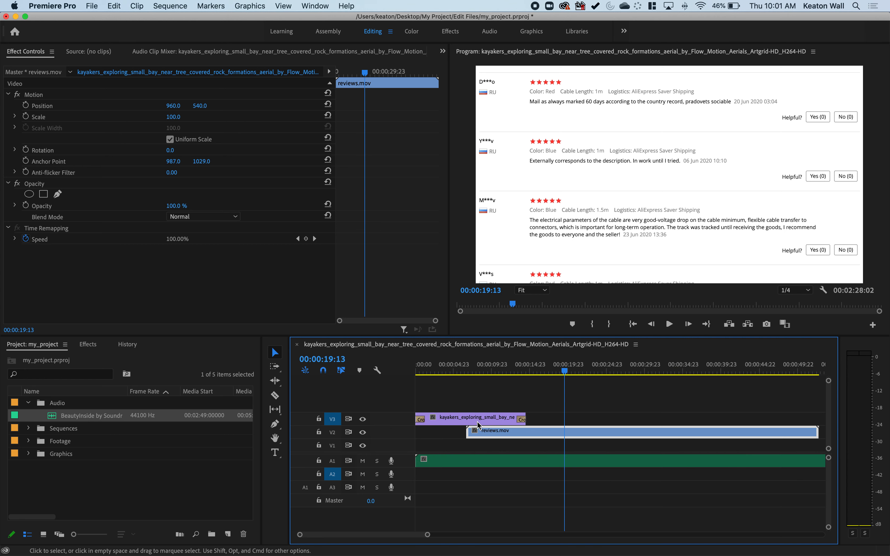
pyautogui.hscroll(-2, 464, 416)
# - Enable Opacity keyframing on the kayakers clip with a 100% keyframe at 00:00:07:20
pyautogui.click(532, 371)
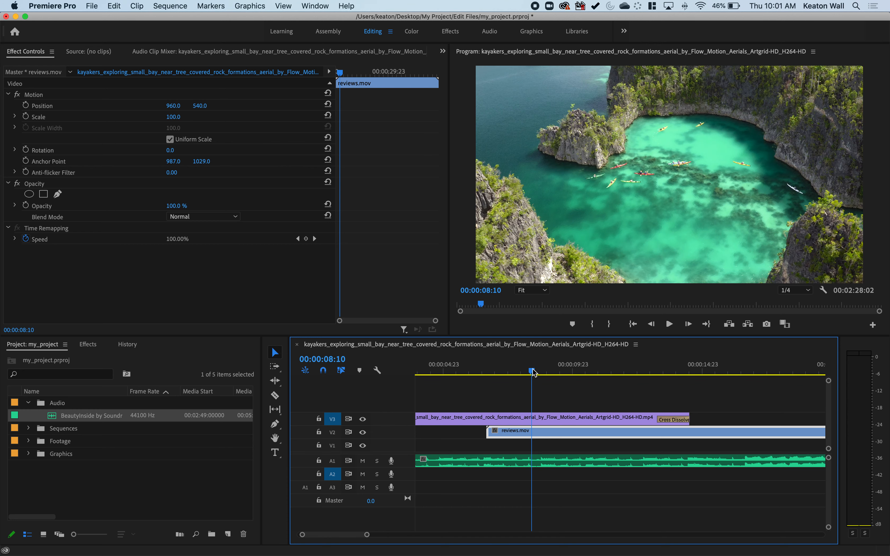
pyautogui.click(552, 371)
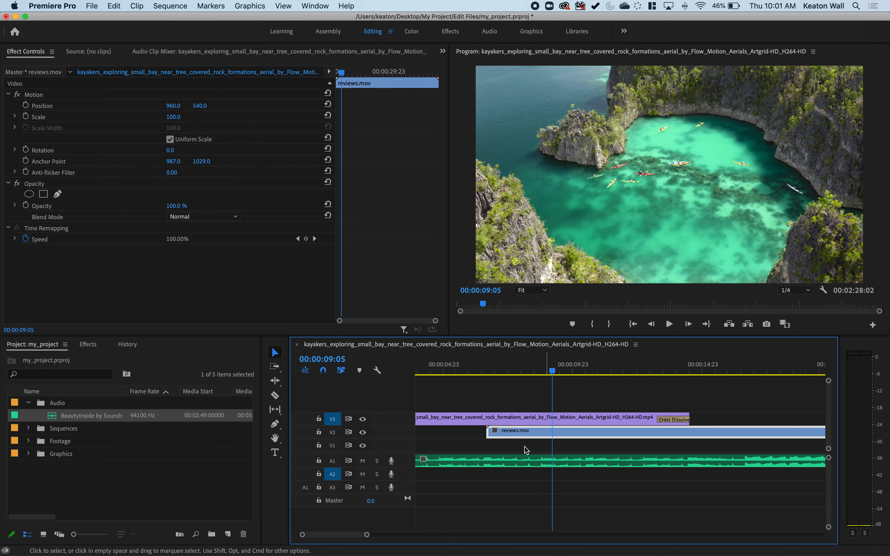
pyautogui.click(562, 408)
pyautogui.click(527, 372)
pyautogui.click(517, 372)
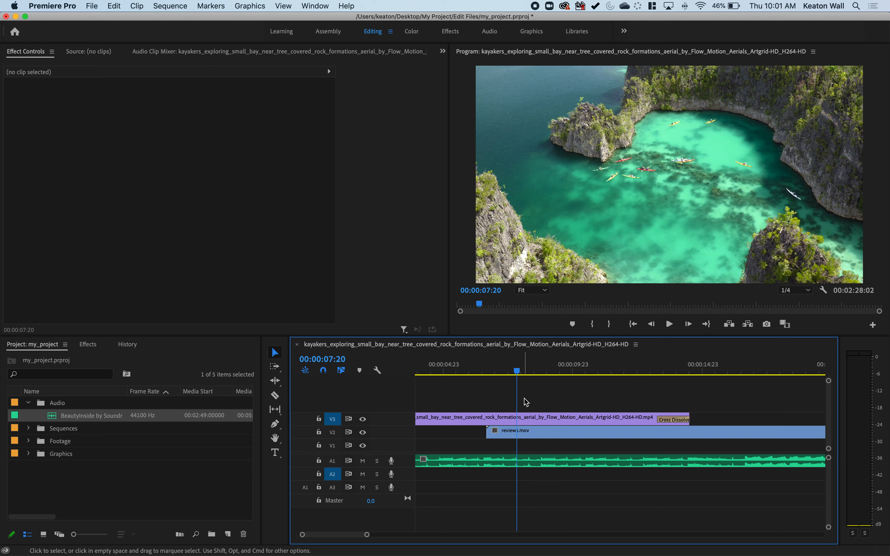
pyautogui.click(510, 422)
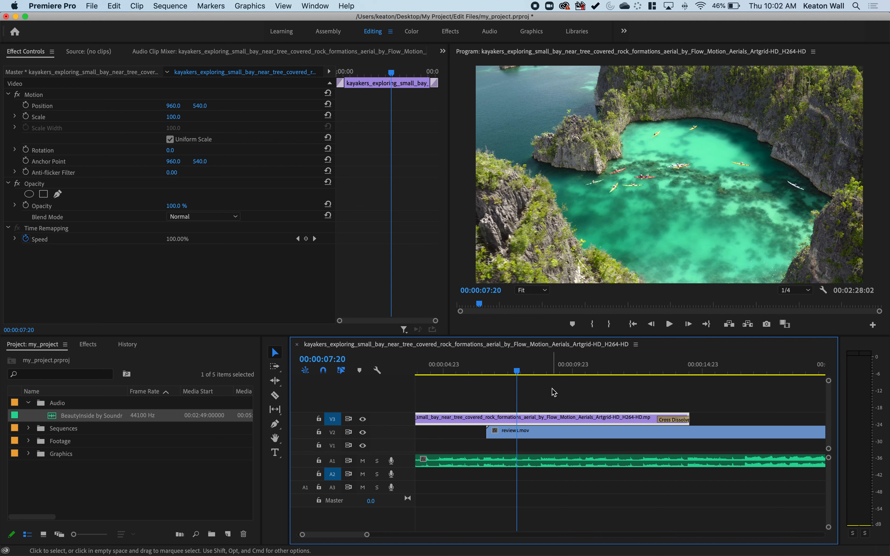
pyautogui.click(25, 206)
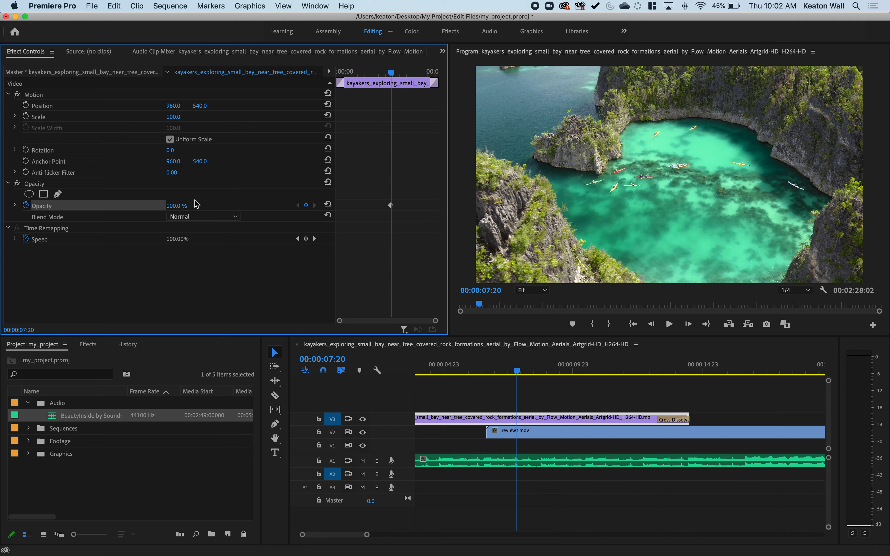
# - Add a second Opacity keyframe of 50% to the kayakers clip at 00:00:08:15
pyautogui.click(517, 372)
pyautogui.moveTo(517, 373); pyautogui.dragTo(538, 374)
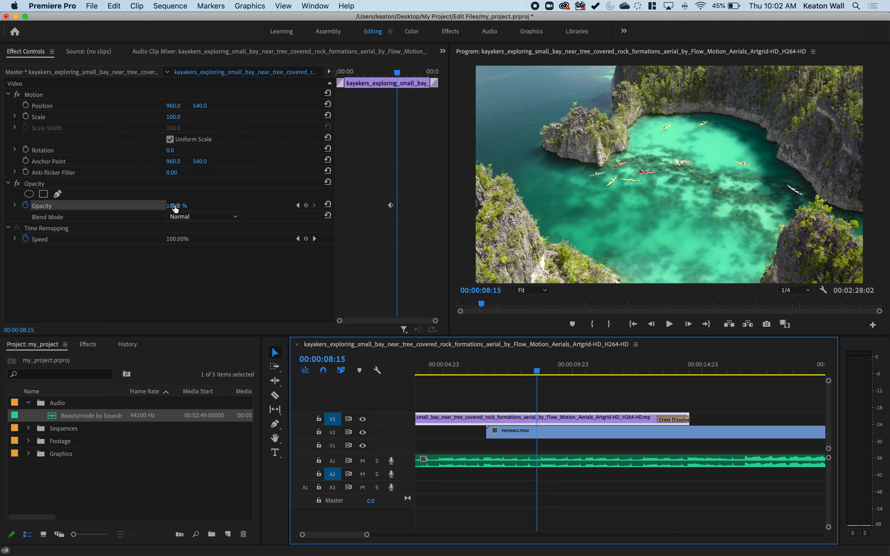
pyautogui.click(306, 206)
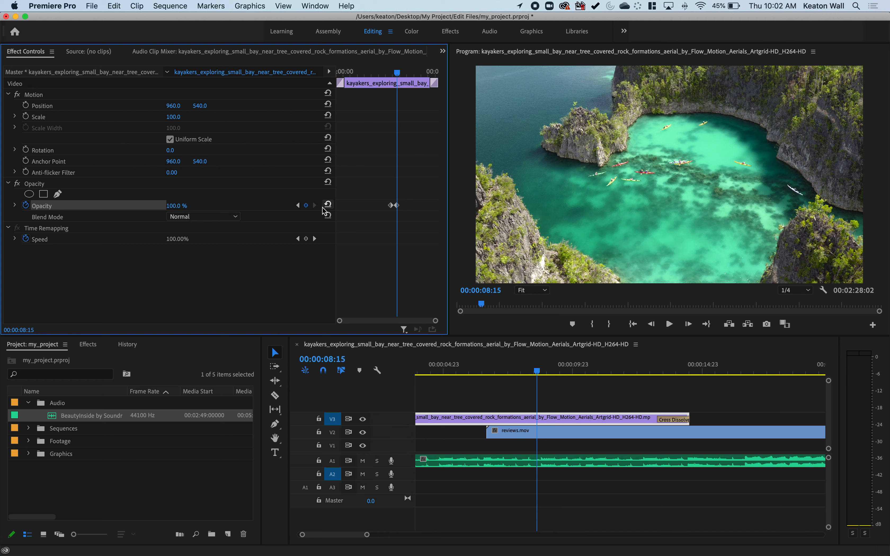
pyautogui.click(174, 207)
pyautogui.write('50')
pyautogui.press('Return')
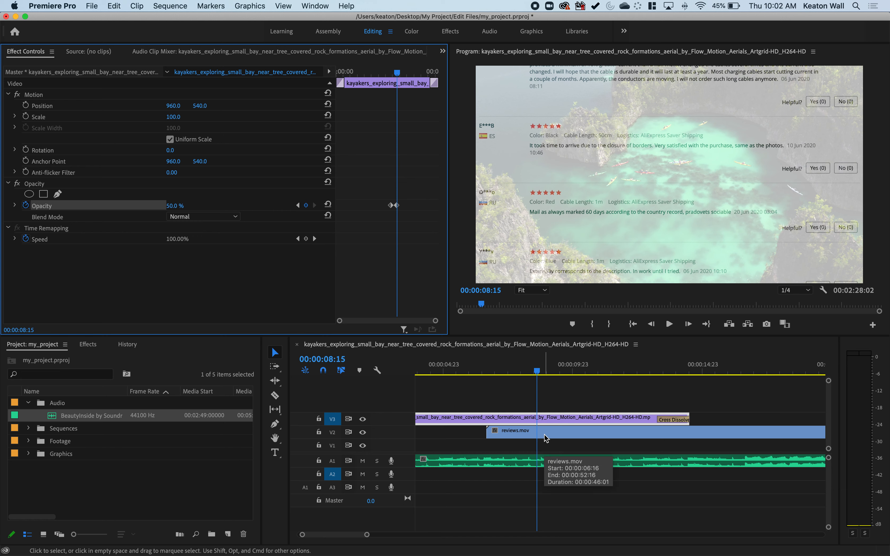
# - Add a third Opacity keyframe of 100% to the kayakers clip at 00:00:10:20
pyautogui.moveTo(537, 372); pyautogui.dragTo(596, 366)
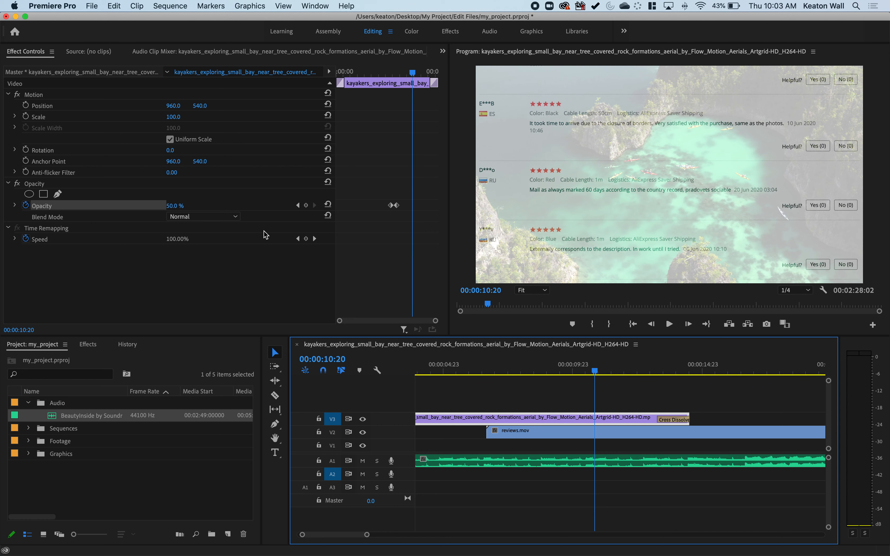
pyautogui.click(305, 205)
pyautogui.click(180, 204)
pyautogui.write('100')
pyautogui.press('Return')
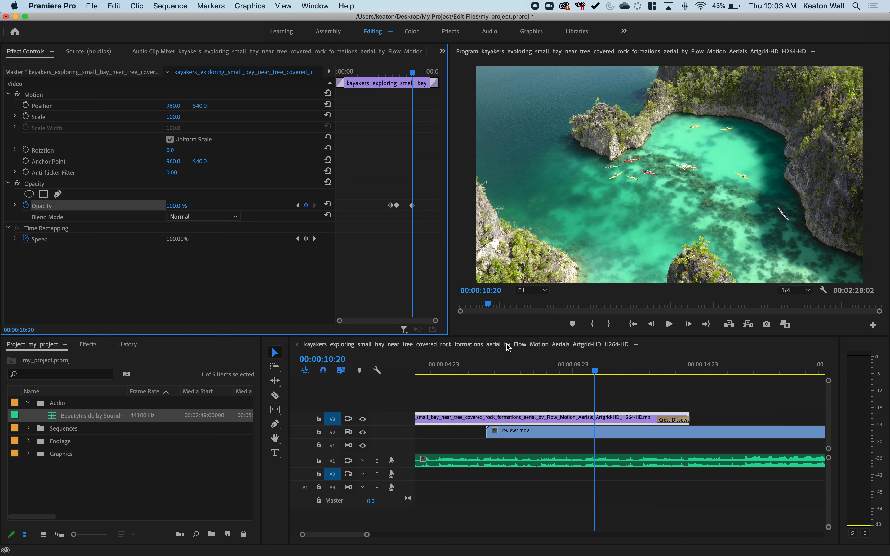
# - Play the sequence from 00:00:07:05 through the opacity keyframes to the end of the kayakers clip
pyautogui.click(501, 370)
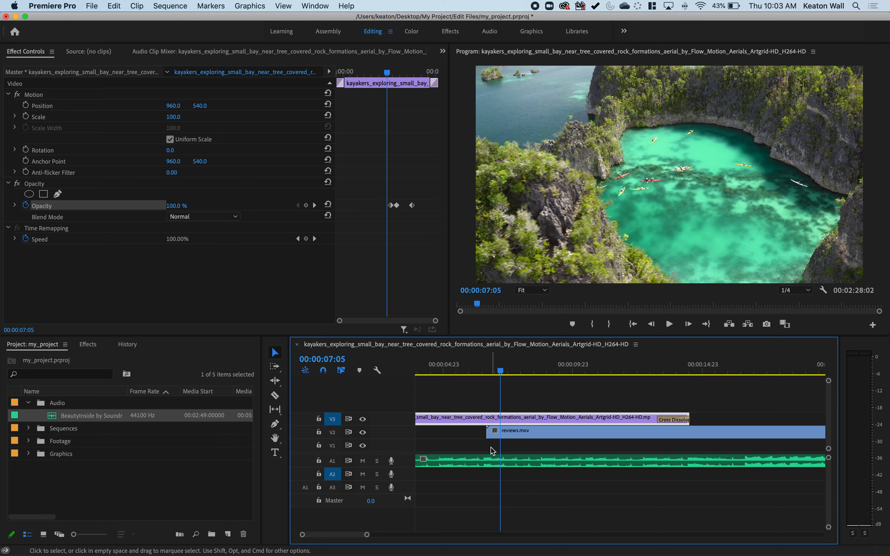
pyautogui.press('space')
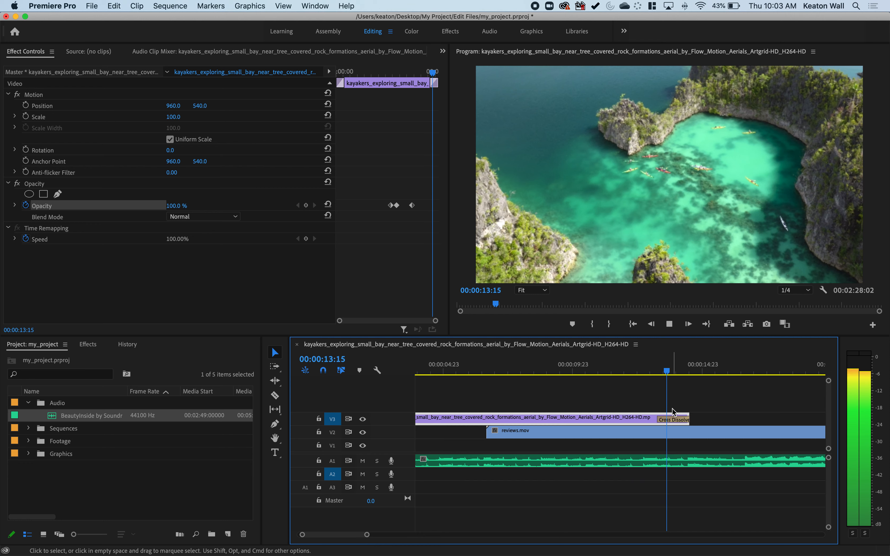
pyautogui.press('space')
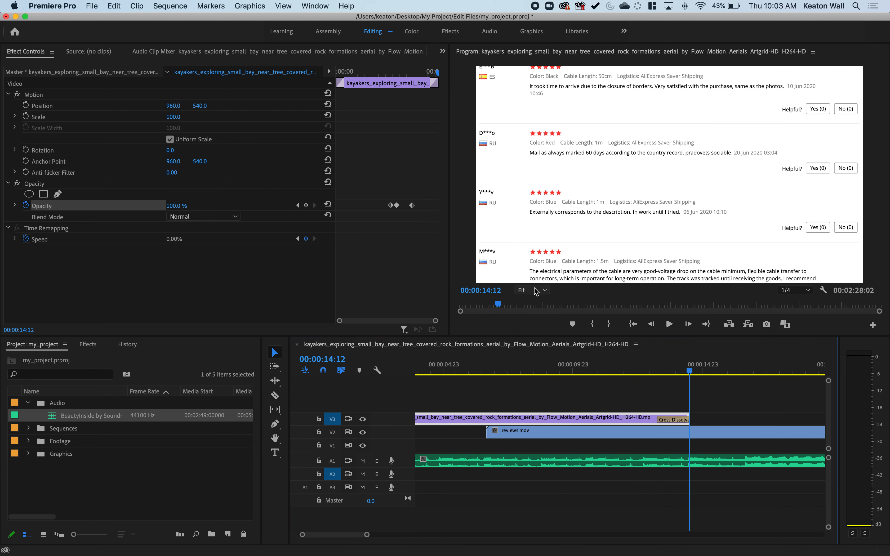
# - Compare the Opacity settings of reviews.mov and the kayakers clip, and replay the sequence from 00:00:10:06
pyautogui.click(528, 434)
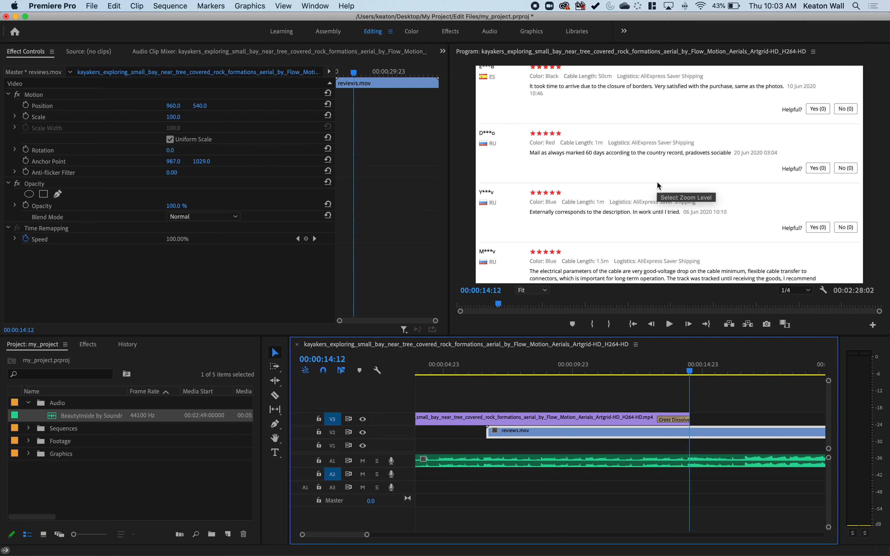
pyautogui.click(506, 420)
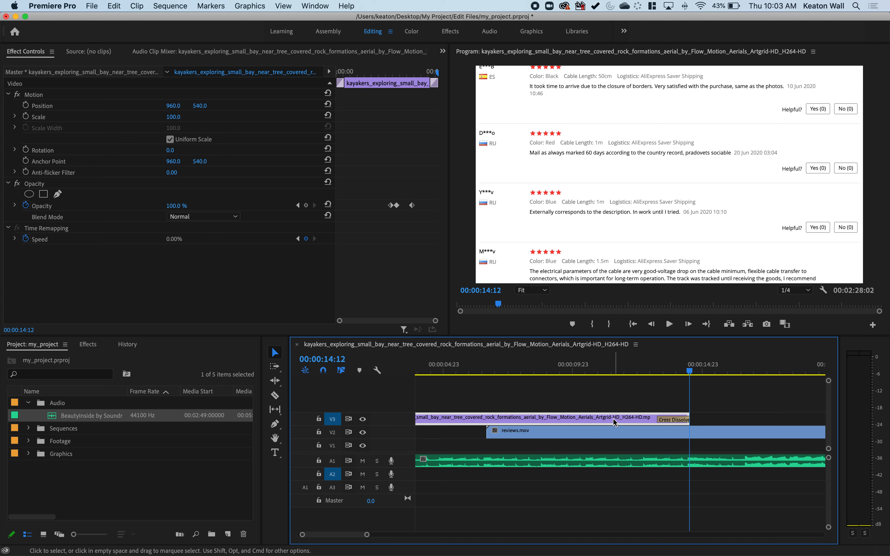
pyautogui.click(580, 358)
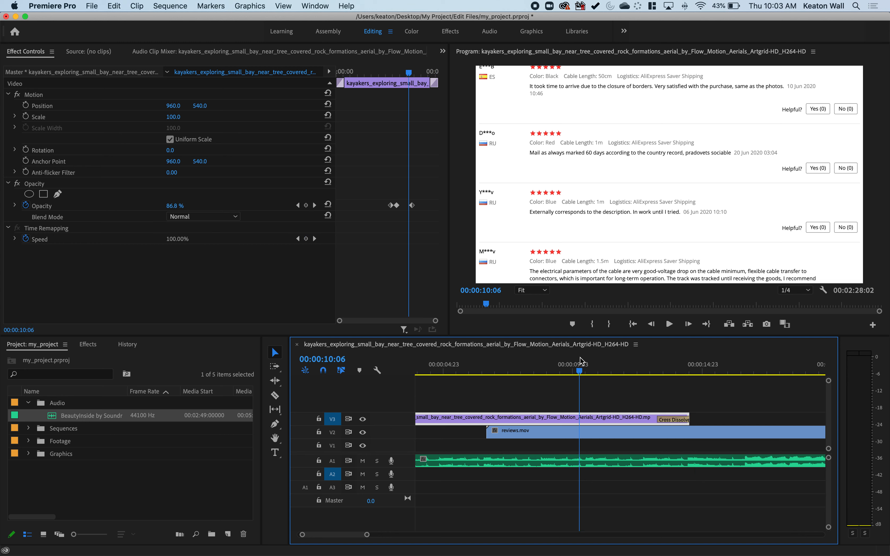
pyautogui.click(583, 430)
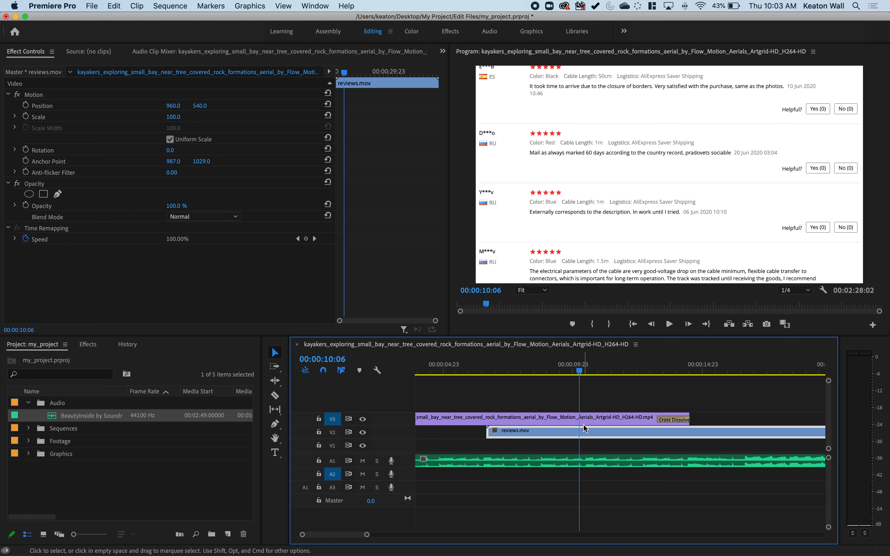
pyautogui.click(584, 419)
pyautogui.press('space')
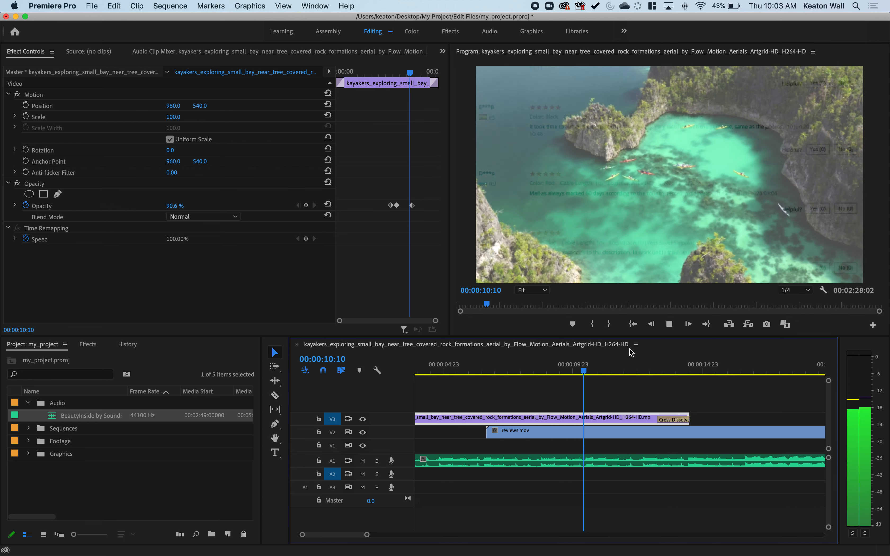
# - Stop playback at 00:00:12:06, split reviews.mov there and delete the part after the cut
pyautogui.press('space')
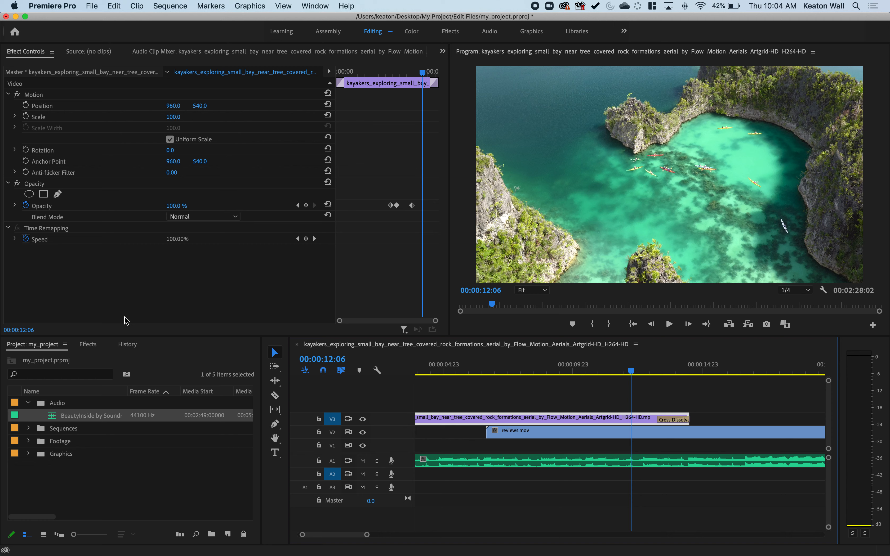
pyautogui.press('-')
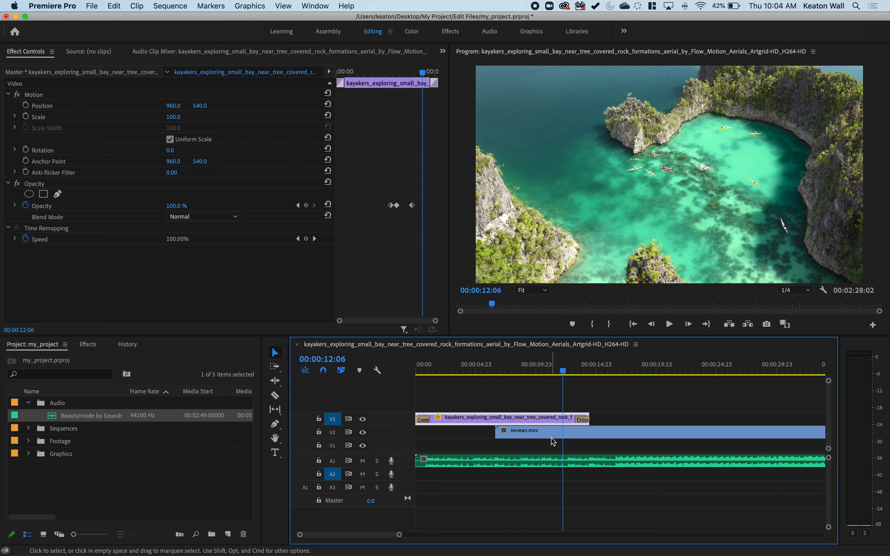
pyautogui.press('=')
pyautogui.press('=')
pyautogui.press('c')
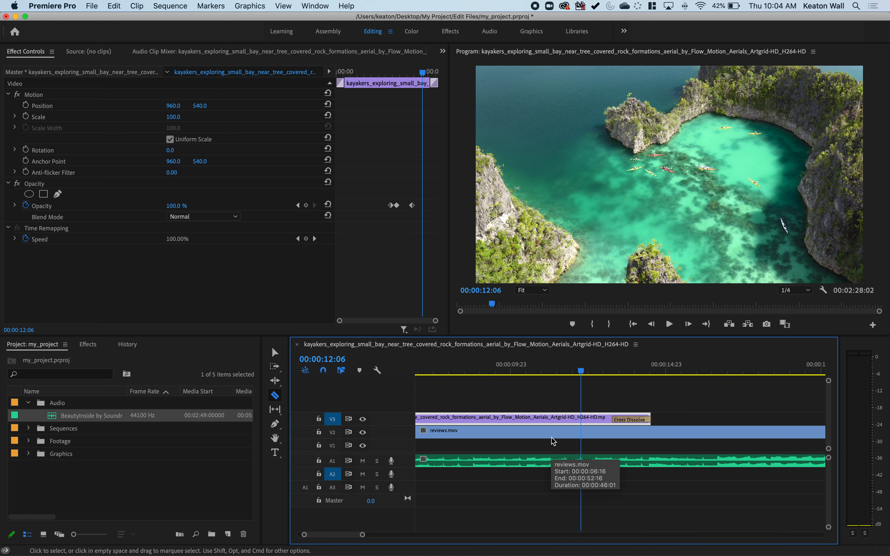
pyautogui.click(581, 436)
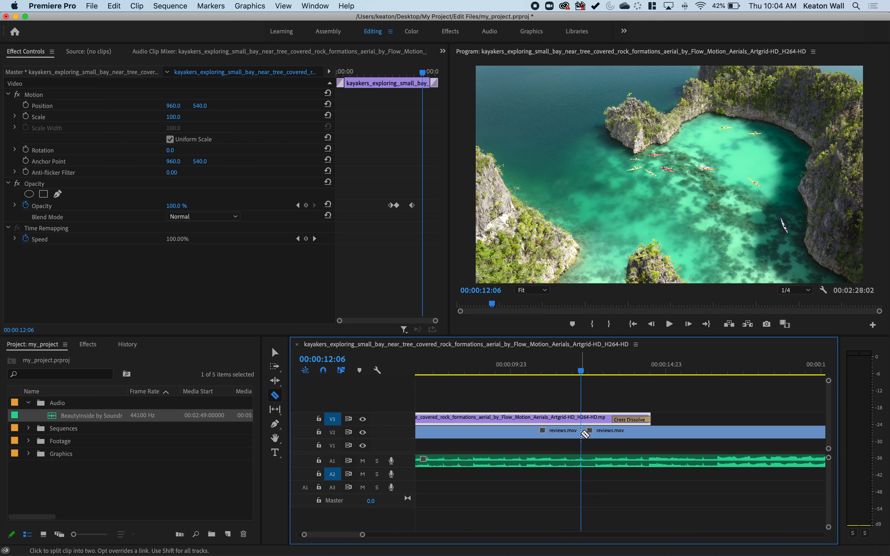
pyautogui.press('v')
pyautogui.click(617, 437)
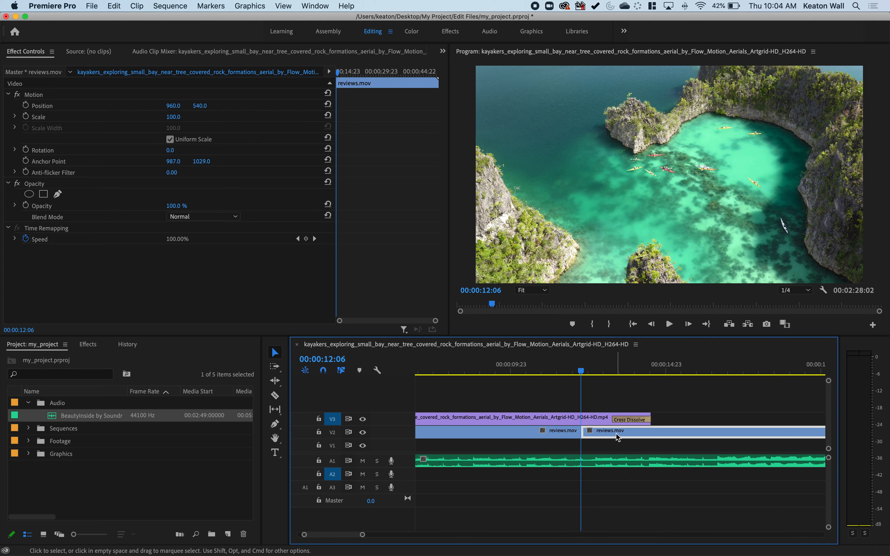
pyautogui.press('Delete')
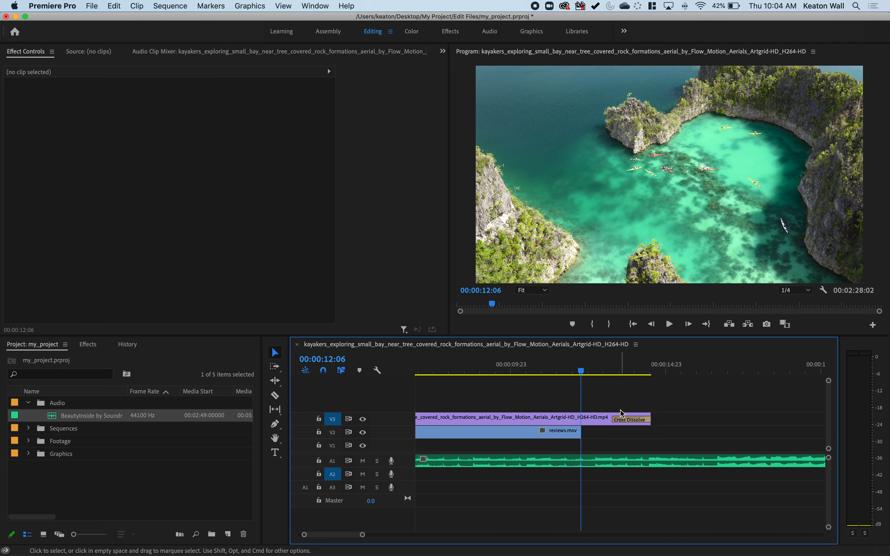
# - Play the sequence from 00:00:12:06 past the end of the kayakers clip and stop
pyautogui.hscroll(-6, 592, 429)
pyautogui.press('-')
pyautogui.press('-')
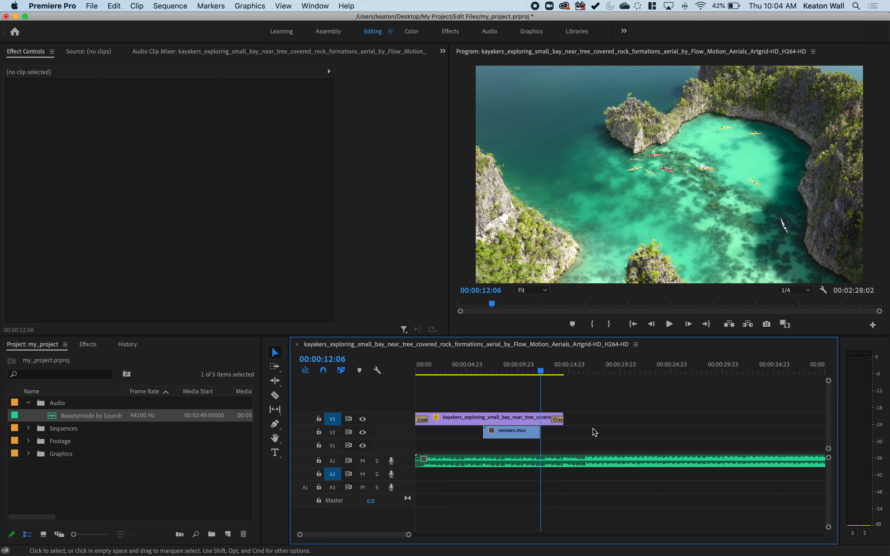
pyautogui.press('space')
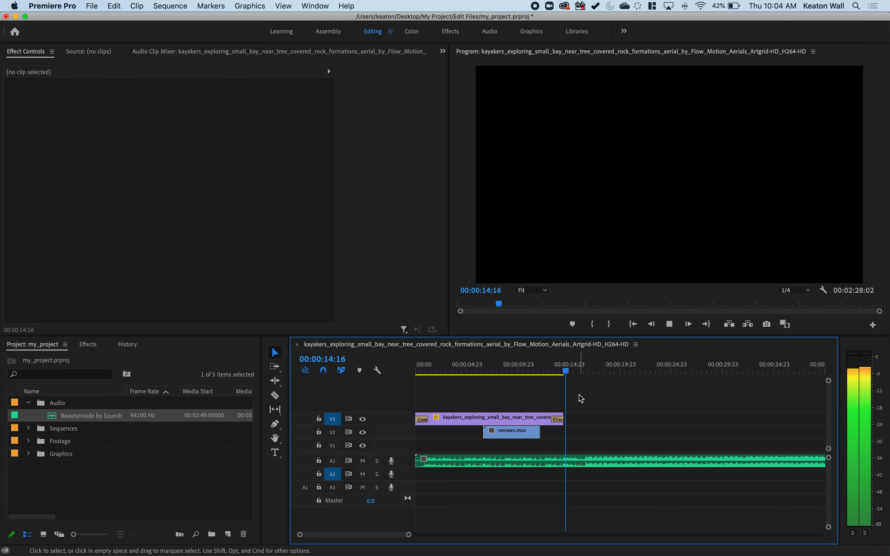
pyautogui.press('space')
# - Split the music clip on A1 at about 00:02:13 and again at about 00:00:14:09, just before the kayakers clip ends
pyautogui.press('-')
pyautogui.press('-')
pyautogui.press('-')
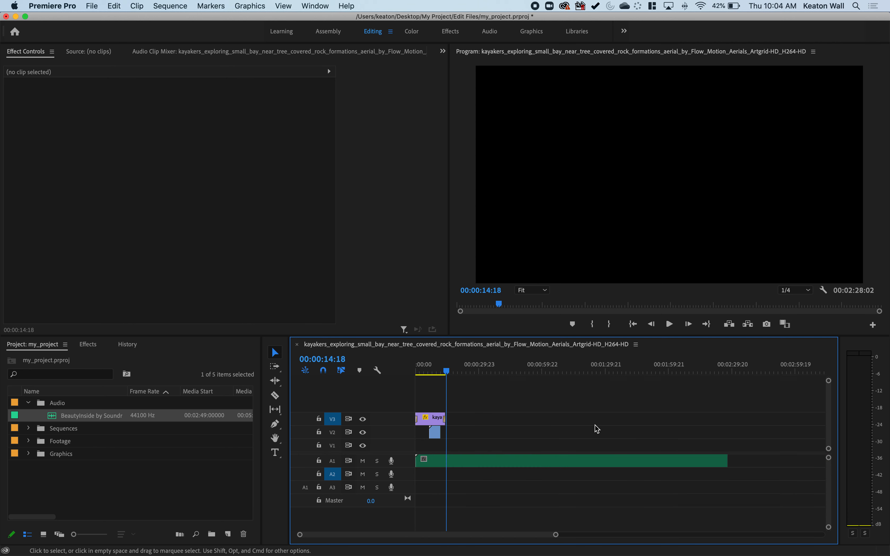
pyautogui.scroll(3, 626, 451)
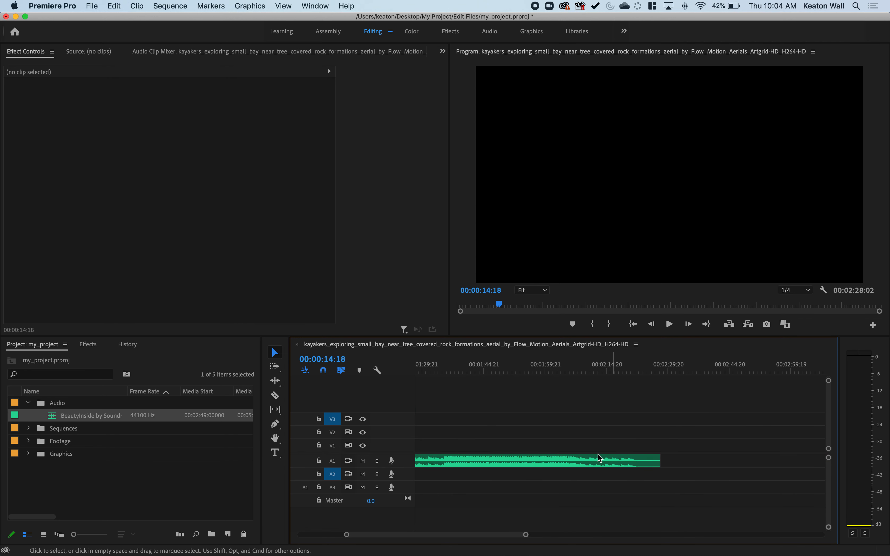
pyautogui.press('c')
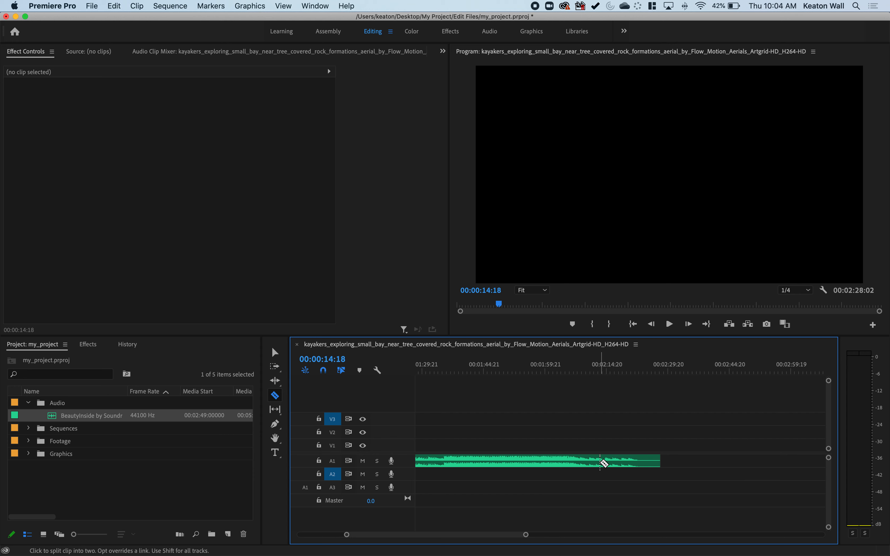
pyautogui.scroll(-3, 602, 462)
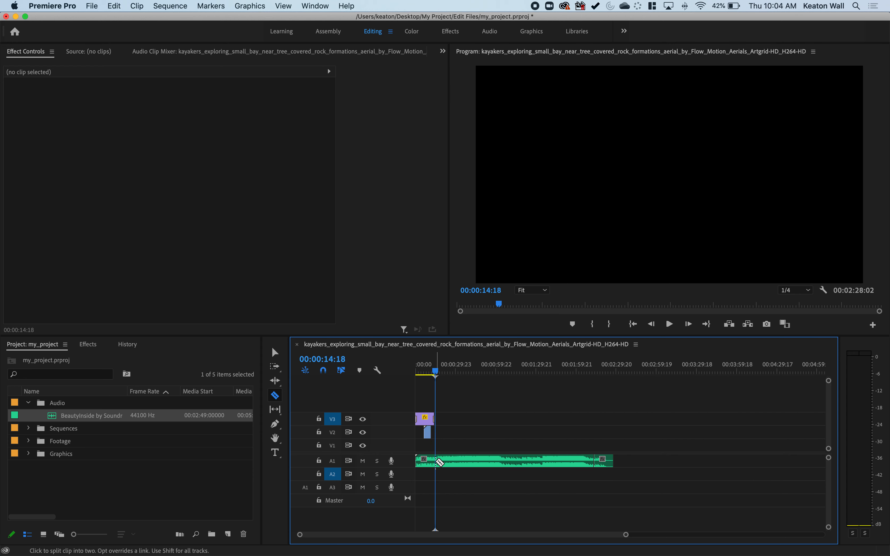
pyautogui.scroll(5, 439, 462)
pyautogui.scroll(3, 439, 462)
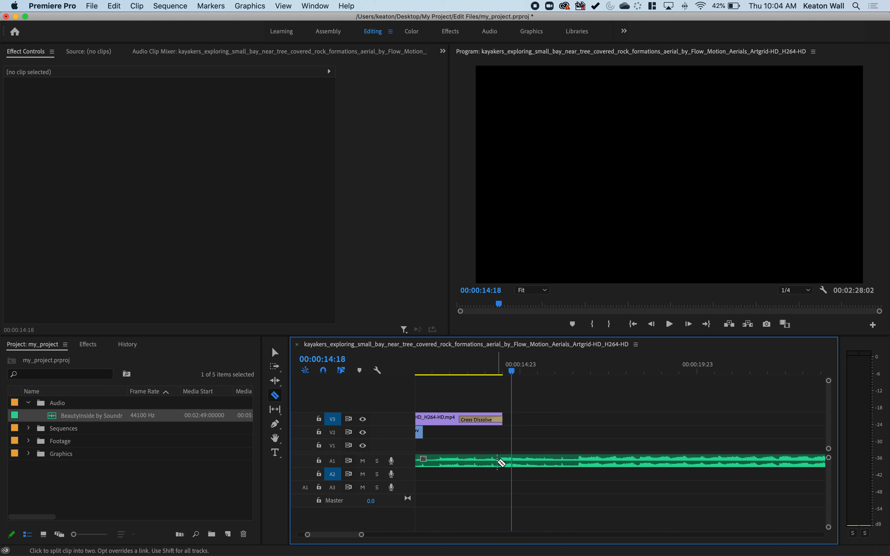
pyautogui.click(498, 462)
# - Delete the long middle section of the music on A1 between the two cuts
pyautogui.press('v')
pyautogui.scroll(-5, 544, 465)
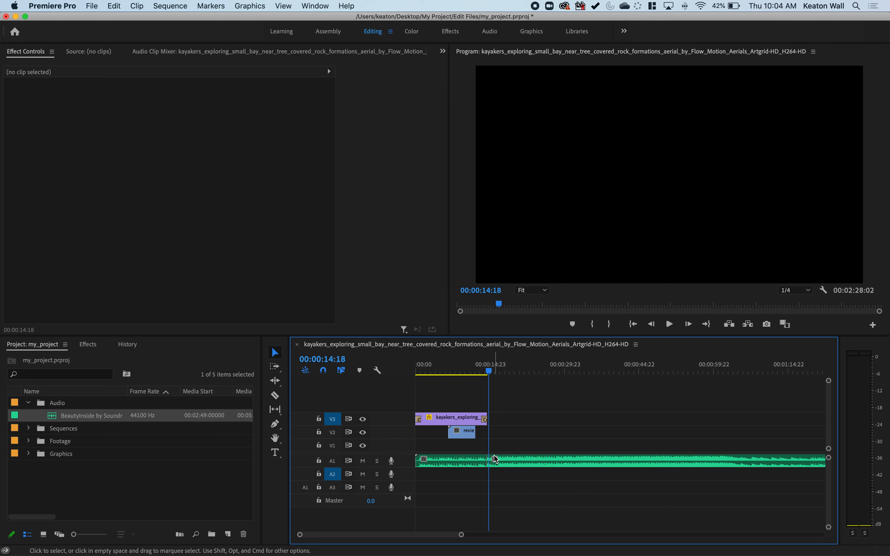
pyautogui.scroll(-1, 494, 459)
pyautogui.scroll(3, 490, 461)
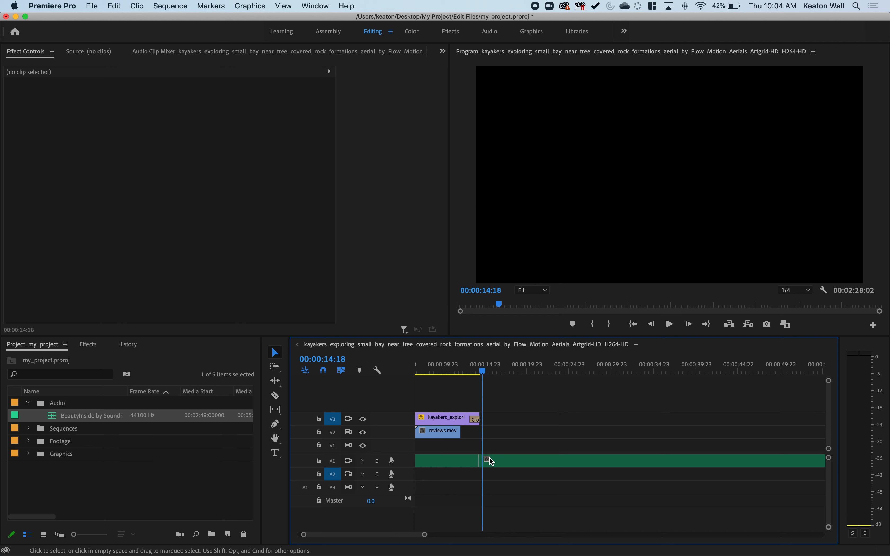
pyautogui.scroll(-3, 524, 431)
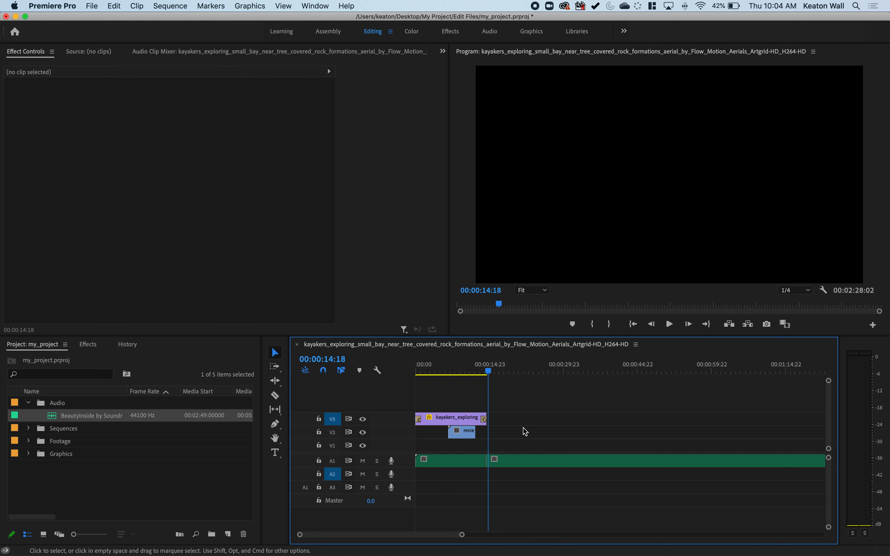
pyautogui.click(559, 459)
pyautogui.press('Delete')
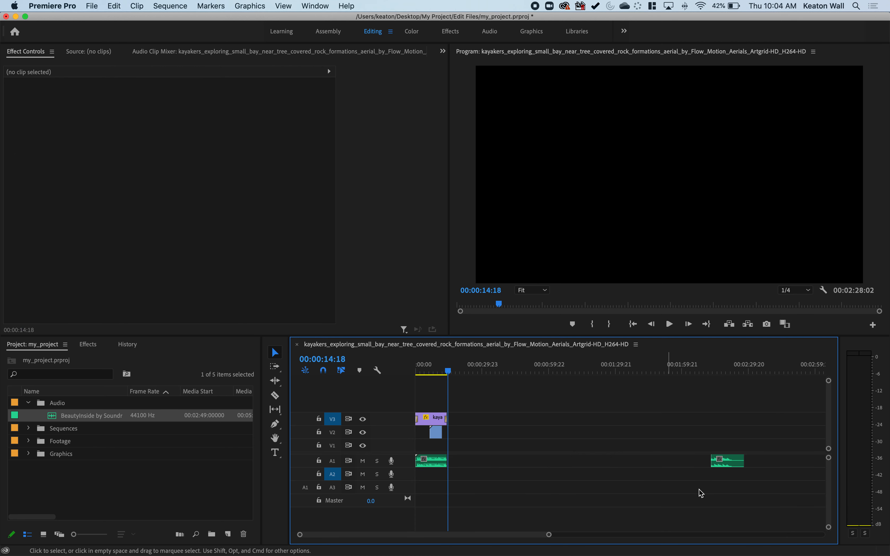
# - Try to ripple-delete the gap between the opening and ending music segments on A1, then undo it
pyautogui.click(683, 465)
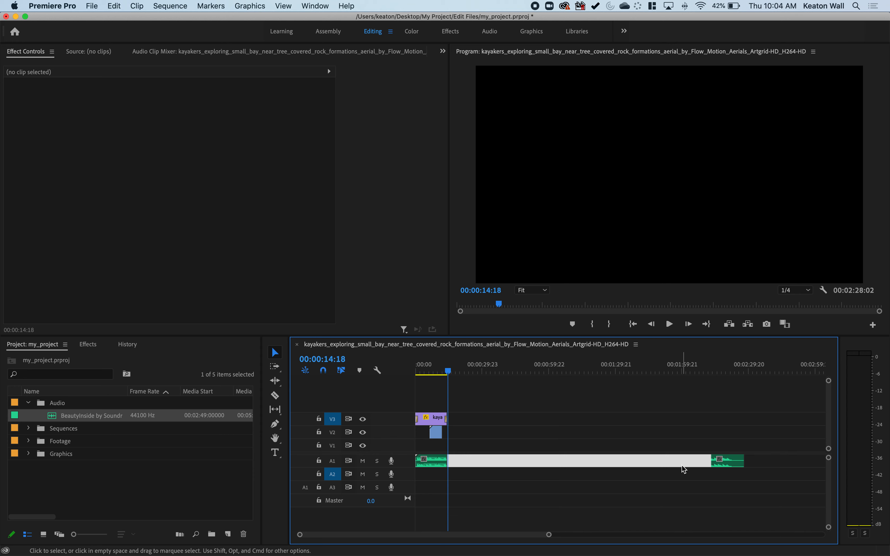
pyautogui.press('Delete')
pyautogui.scroll(5, 458, 459)
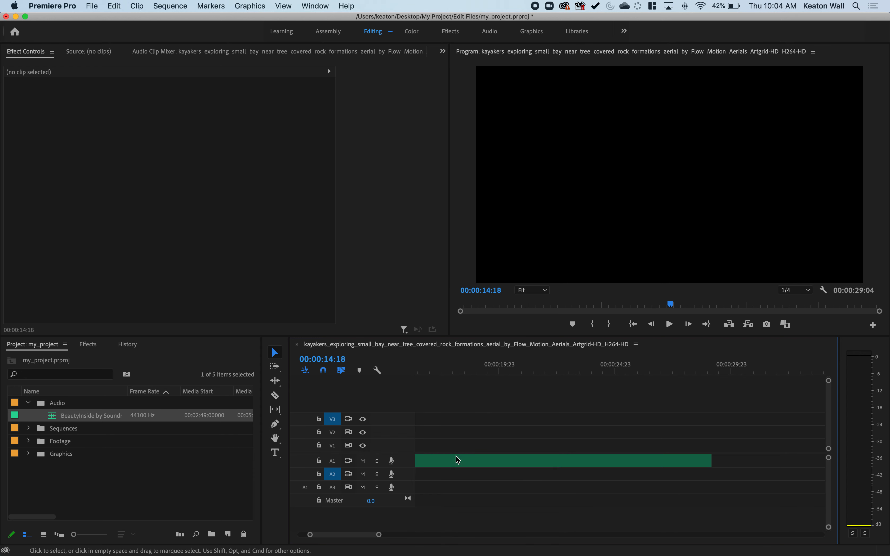
pyautogui.hscroll(-3, 458, 460)
pyautogui.press('super+z')
# - Move the ending music segment on A1 back so that it starts at 00:00:14:18
pyautogui.scroll(-5, 457, 461)
pyautogui.scroll(-1, 455, 457)
pyautogui.moveTo(649, 461); pyautogui.dragTo(438, 460)
# - Set the playhead to 00:00:14:05 and move the ending music segment against the end of the opening segment on A1
pyautogui.press('=')
pyautogui.press('=')
pyautogui.press('=')
pyautogui.press('=')
pyautogui.press('=')
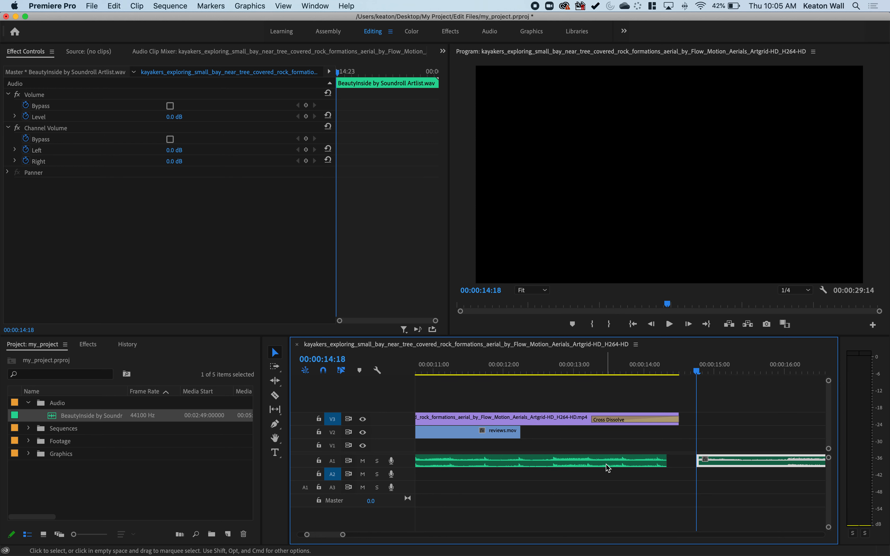
pyautogui.press('=')
pyautogui.press('=')
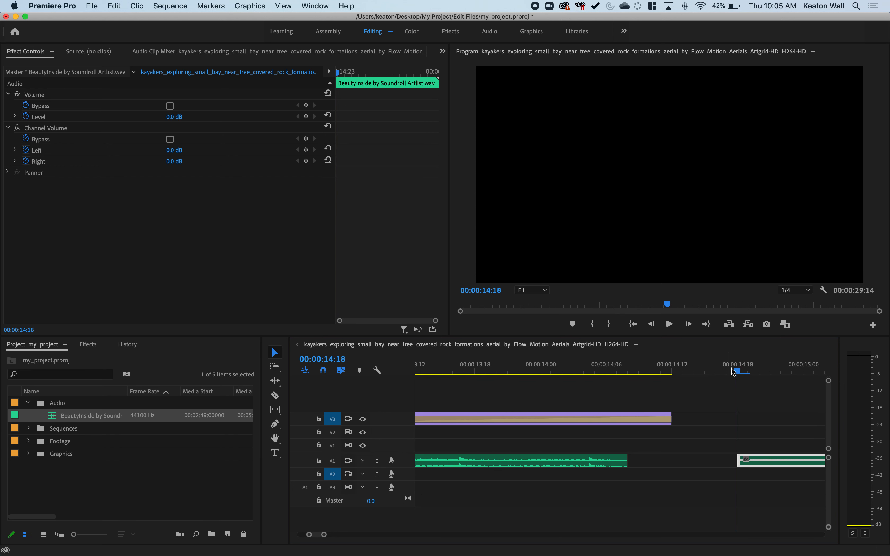
pyautogui.moveTo(743, 374); pyautogui.dragTo(594, 372)
pyautogui.moveTo(766, 460); pyautogui.dragTo(658, 461)
# - Split the opening music segment at about 00:00:08:12 and delete the part between that cut and the ending segment
pyautogui.press('-')
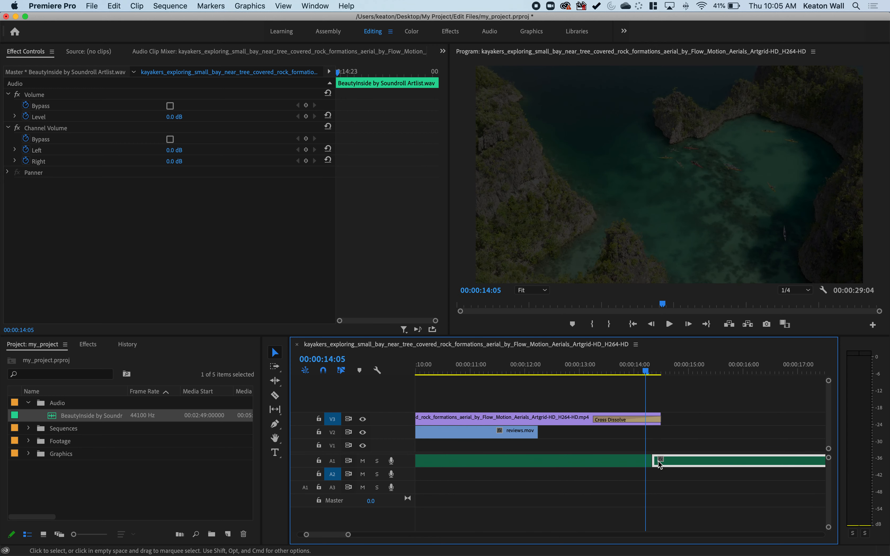
pyautogui.press('-')
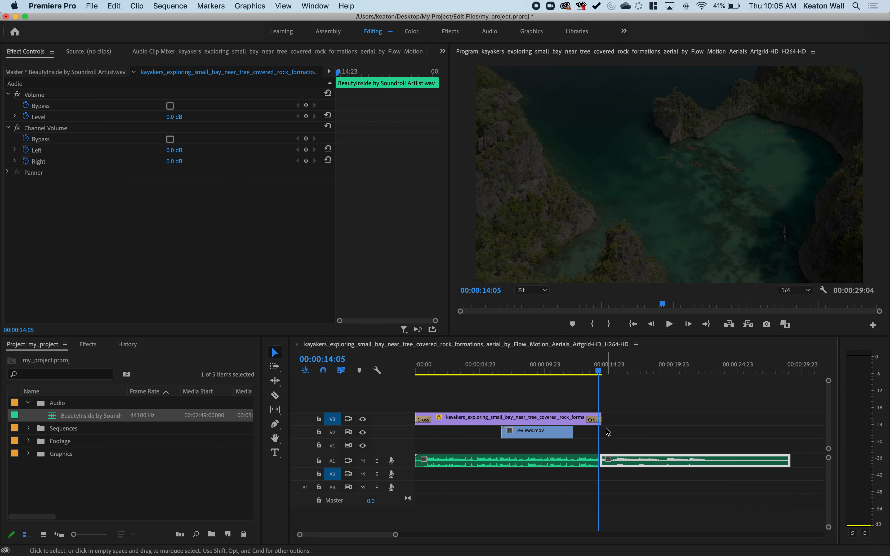
pyautogui.press('=')
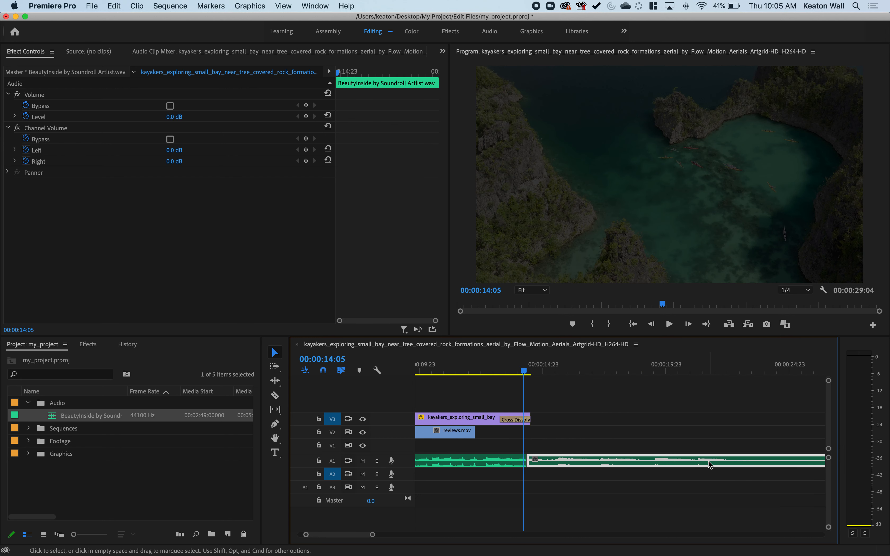
pyautogui.scroll(3, 708, 460)
pyautogui.press('c')
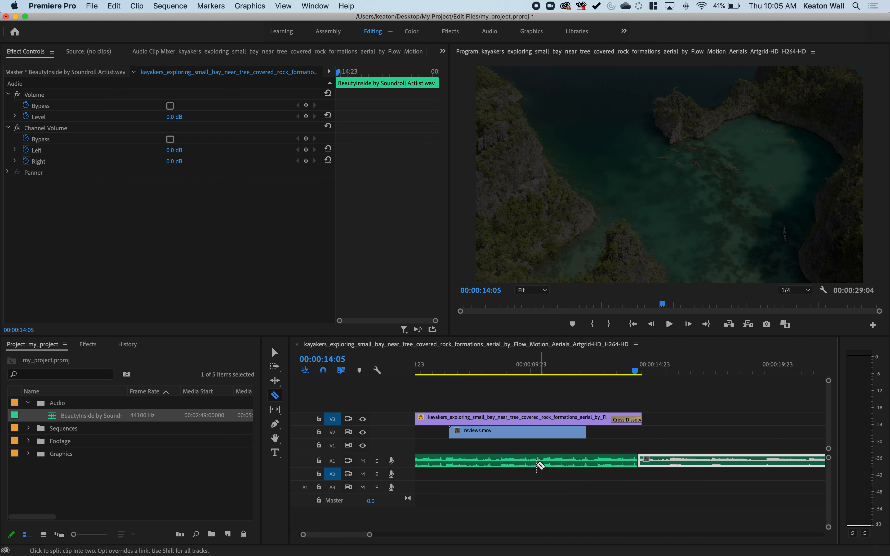
pyautogui.click(494, 460)
pyautogui.press('v')
pyautogui.click(516, 458)
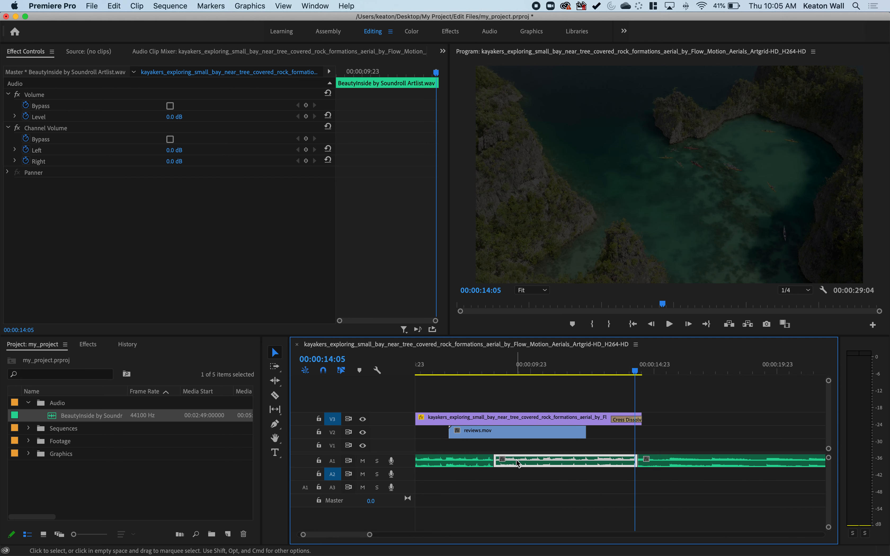
pyautogui.press('Delete')
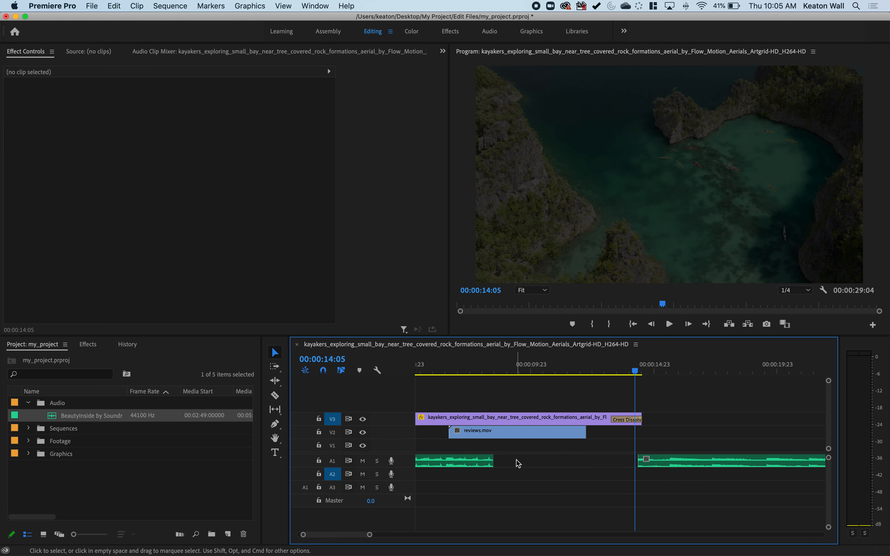
# - Move the ending music segment to track A2, aligned with the start of reviews.mov and overlapping the opening segment
pyautogui.click(467, 464)
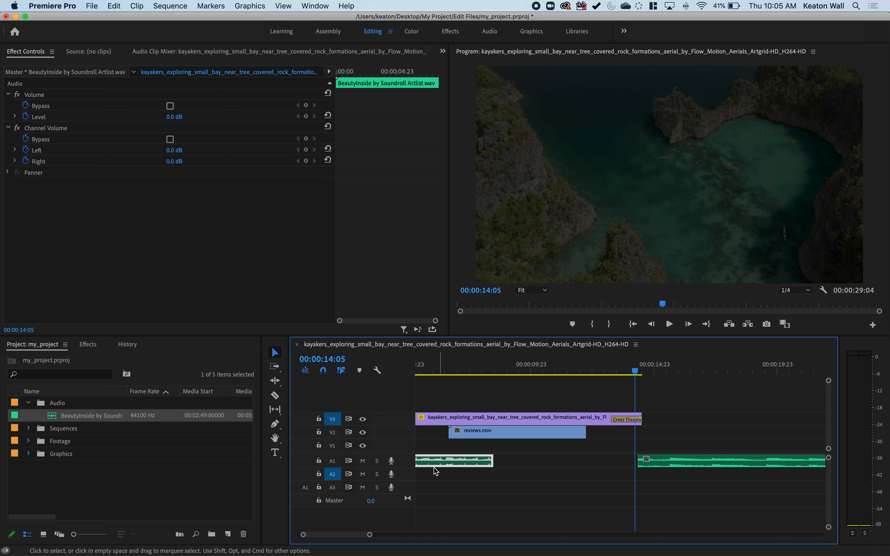
pyautogui.click(677, 466)
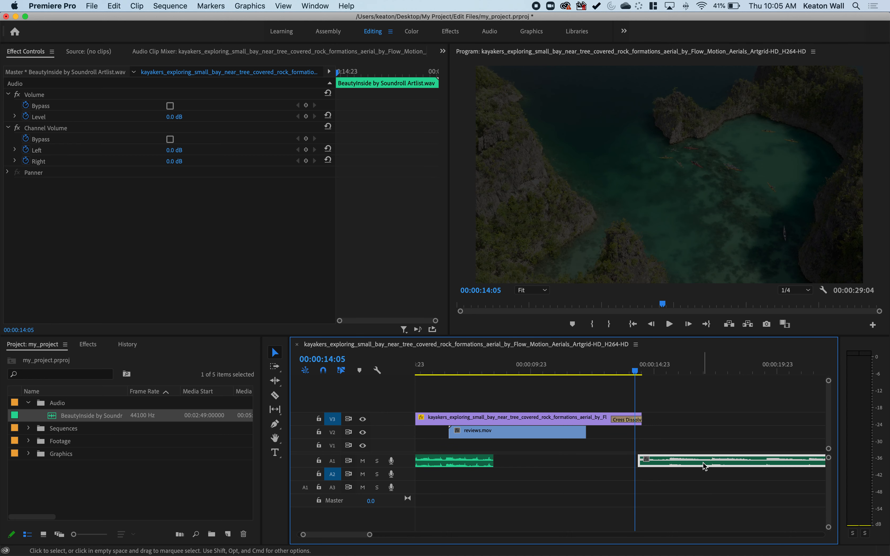
pyautogui.moveTo(535, 481); pyautogui.dragTo(505, 475)
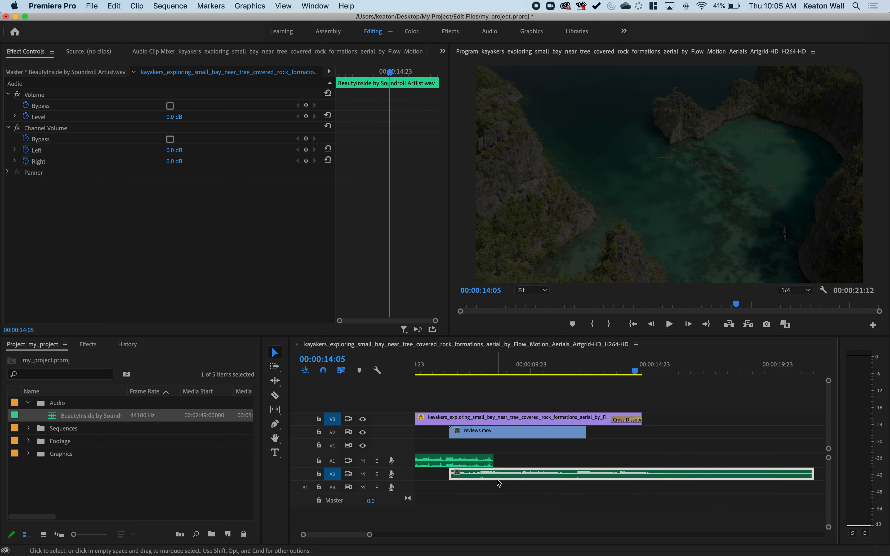
pyautogui.click(533, 458)
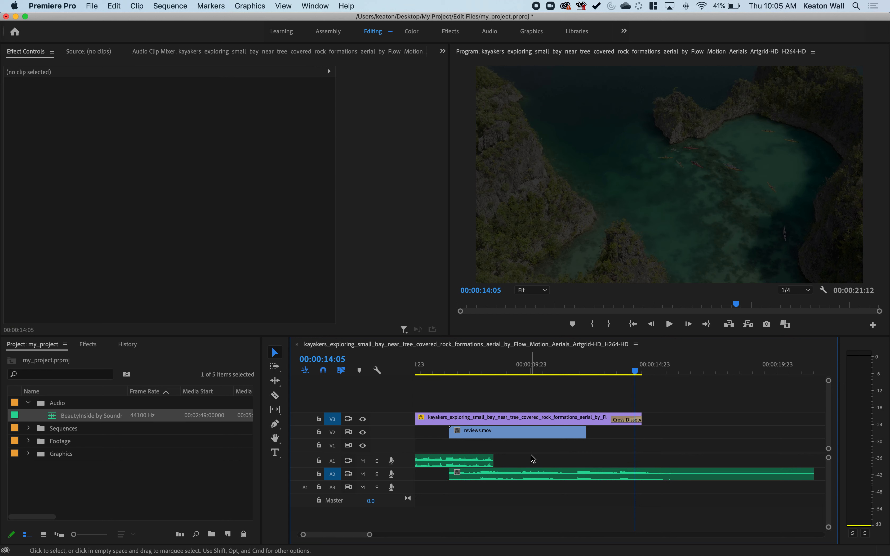
# - Play the sequence from 00:00:10:16 past the end of the kayakers clip to hear the ending music on A2
pyautogui.scroll(-3, 531, 455)
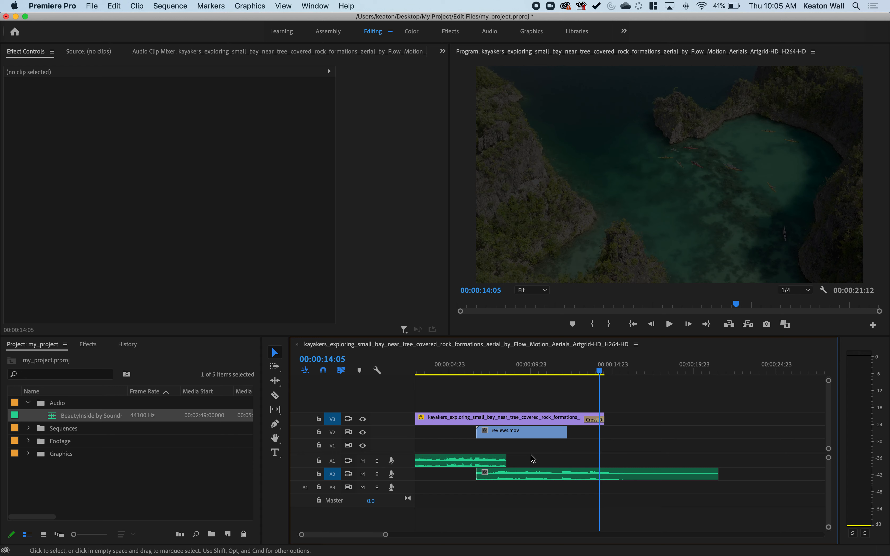
pyautogui.scroll(3, 563, 452)
pyautogui.scroll(4, 592, 456)
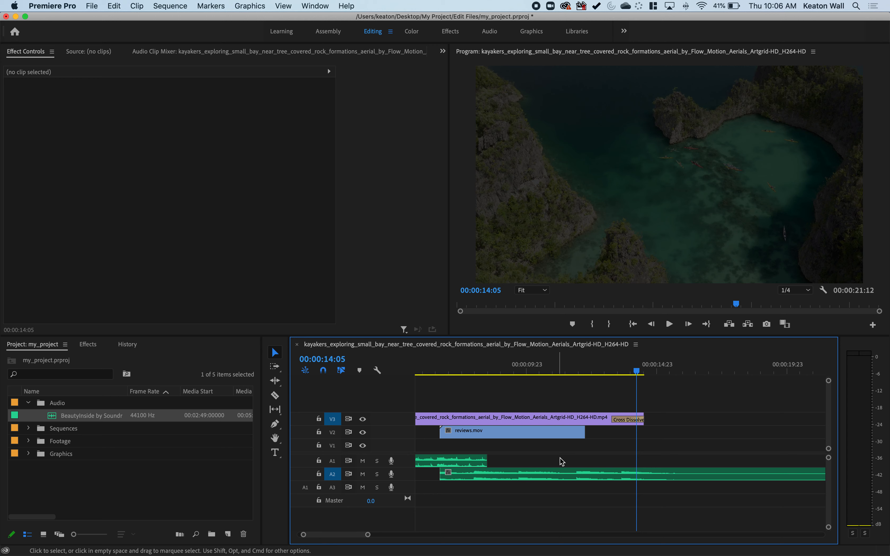
pyautogui.click(544, 369)
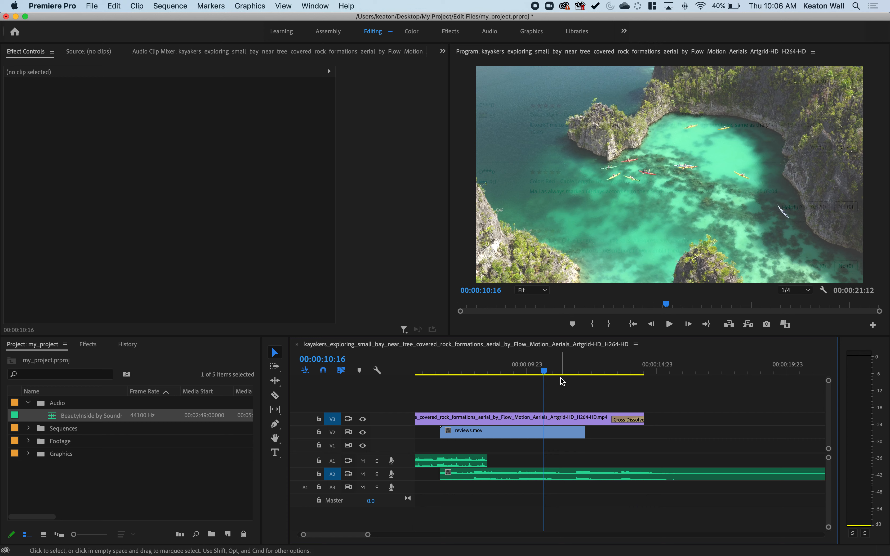
pyautogui.press('space')
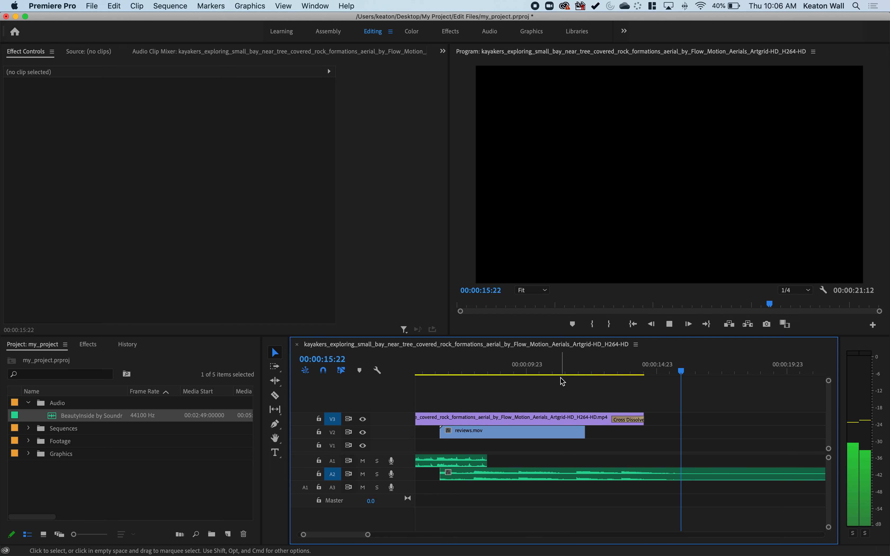
# - Stop the playback past the end of the kayakers clip and collapse the Audio bin in the project
pyautogui.press('space')
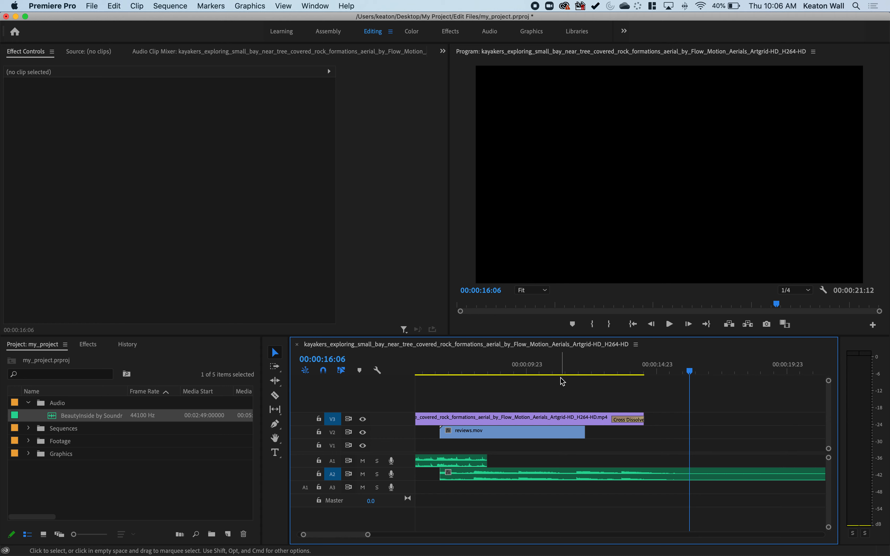
pyautogui.press('-')
pyautogui.press('-')
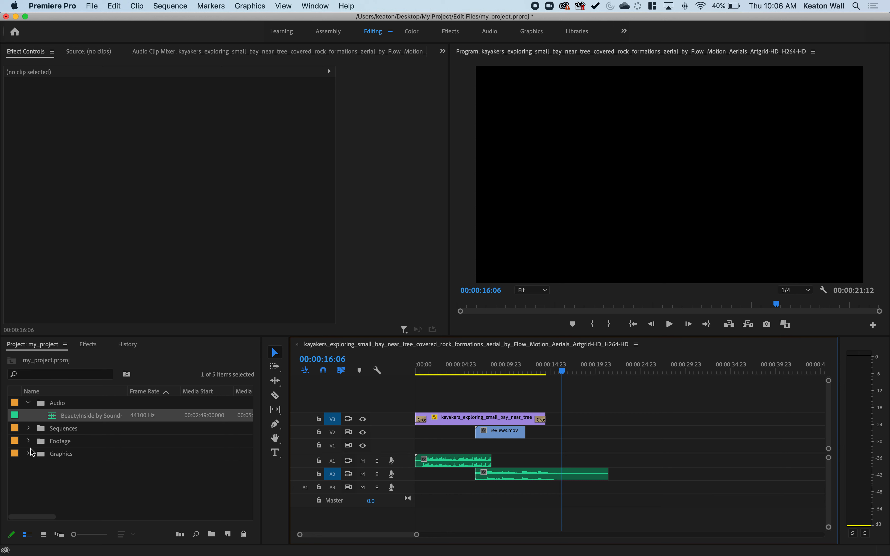
pyautogui.click(29, 403)
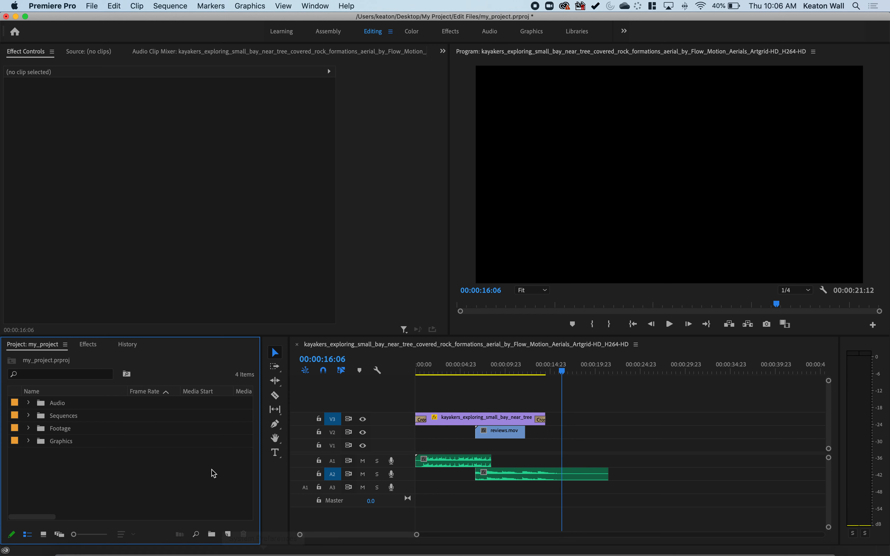
# - Add a text title reading "My Project Is Bomb" over the kayakers footage, starting at 00:00:06:19
pyautogui.click(499, 370)
pyautogui.click(489, 369)
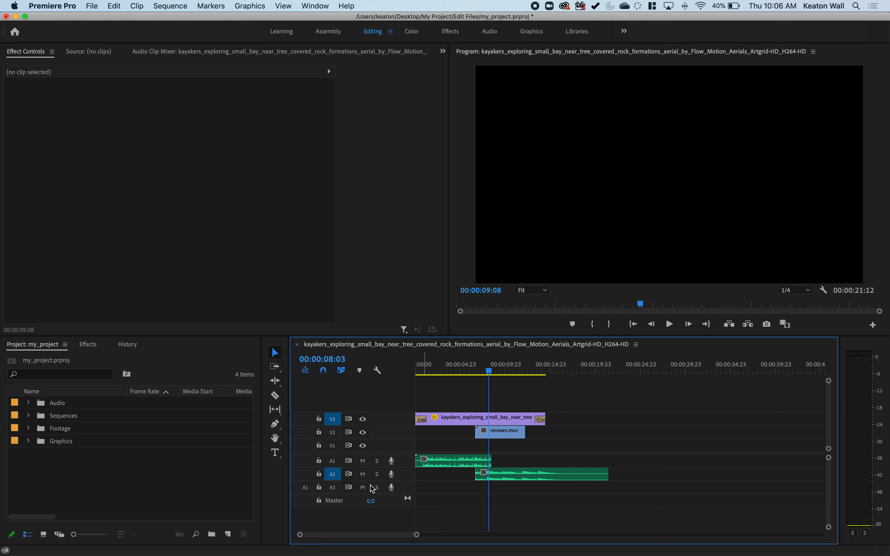
pyautogui.scroll(5, 481, 387)
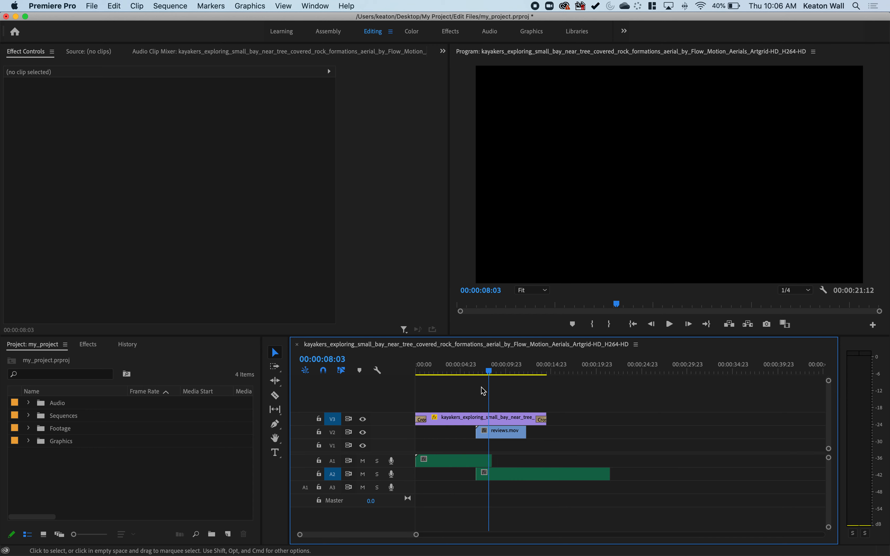
pyautogui.click(464, 371)
pyautogui.moveTo(459, 371); pyautogui.dragTo(455, 371)
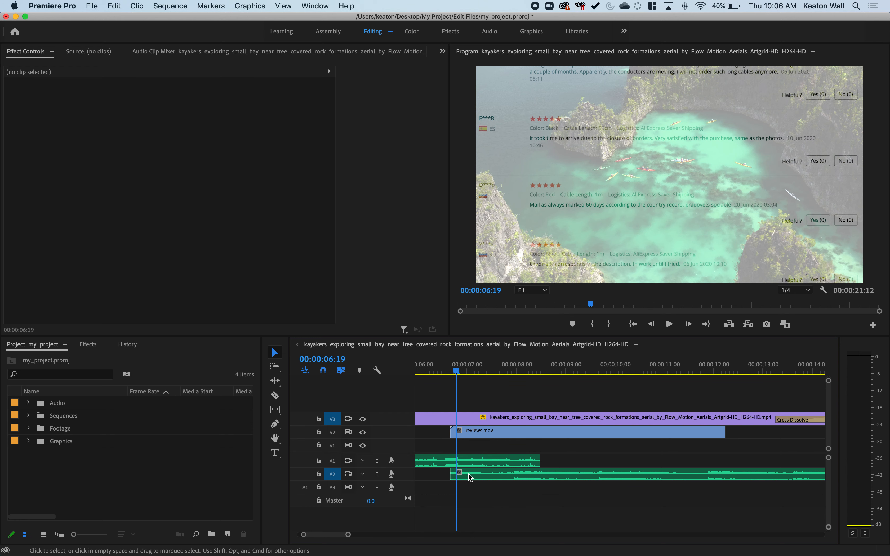
pyautogui.click(275, 453)
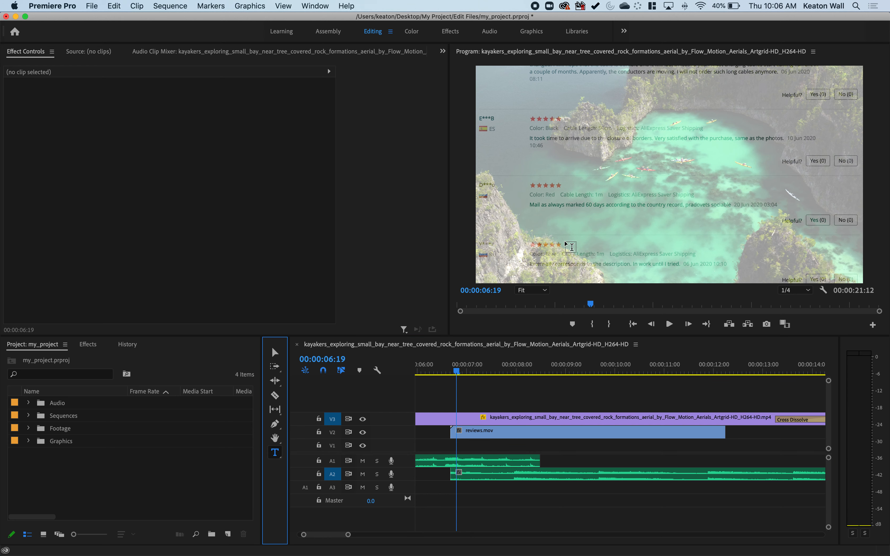
pyautogui.click(587, 158)
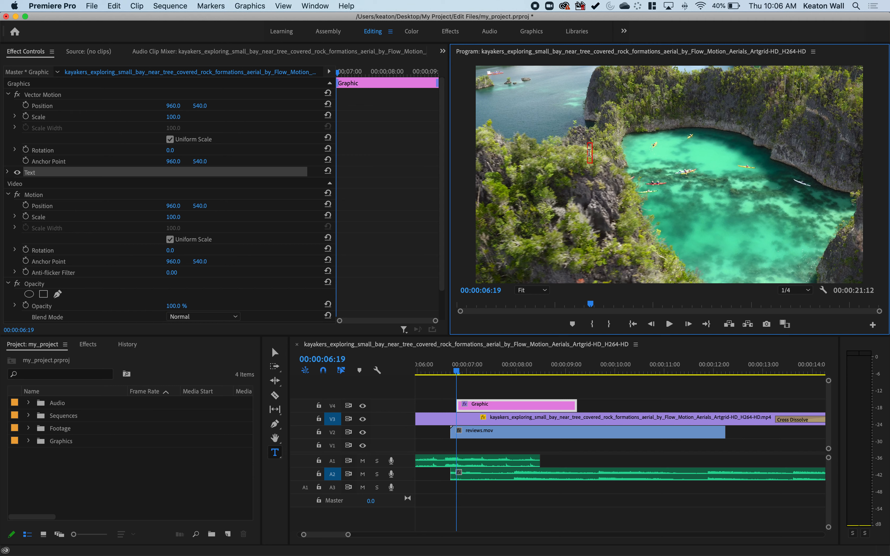
pyautogui.write('My Pro')
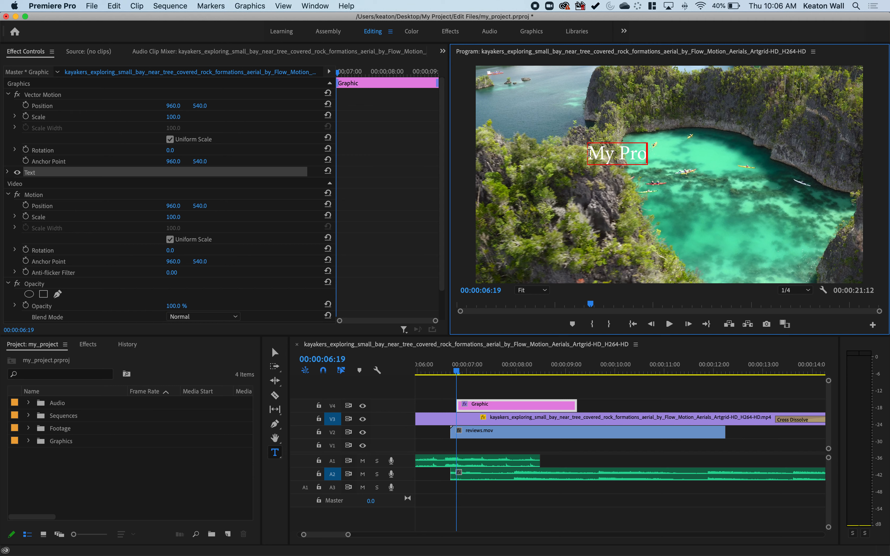
pyautogui.write('ject Is Bomb')
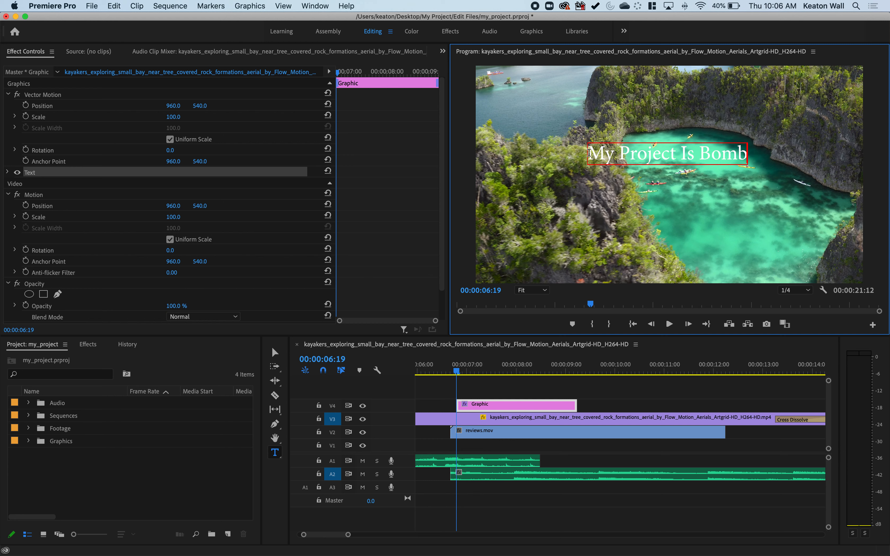
# - Move the "My Project Is Bomb" title slightly down and left, nearer the center of the frame
pyautogui.click(273, 351)
pyautogui.moveTo(683, 160)
pyautogui.mouseDown()
pyautogui.moveTo(680, 187)
pyautogui.moveTo(661, 184)
pyautogui.moveTo(676, 177)
pyautogui.mouseUp()
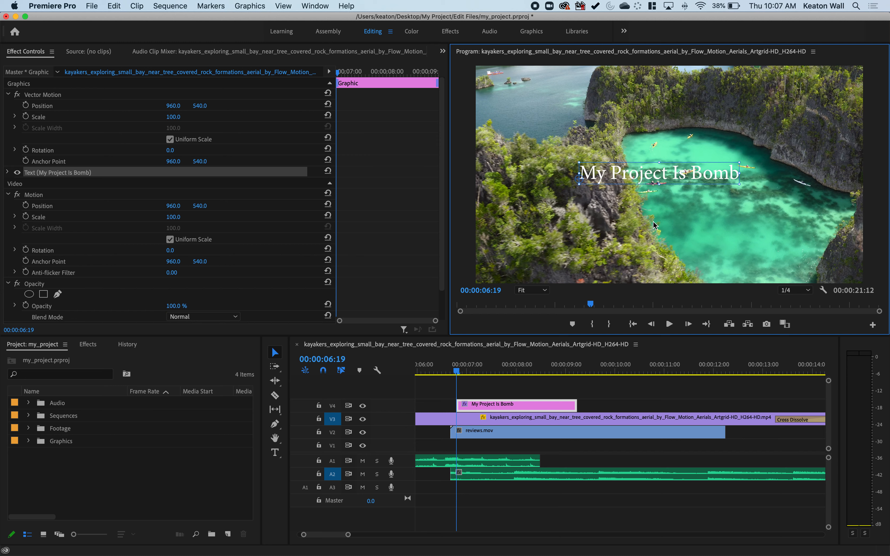
pyautogui.click(448, 406)
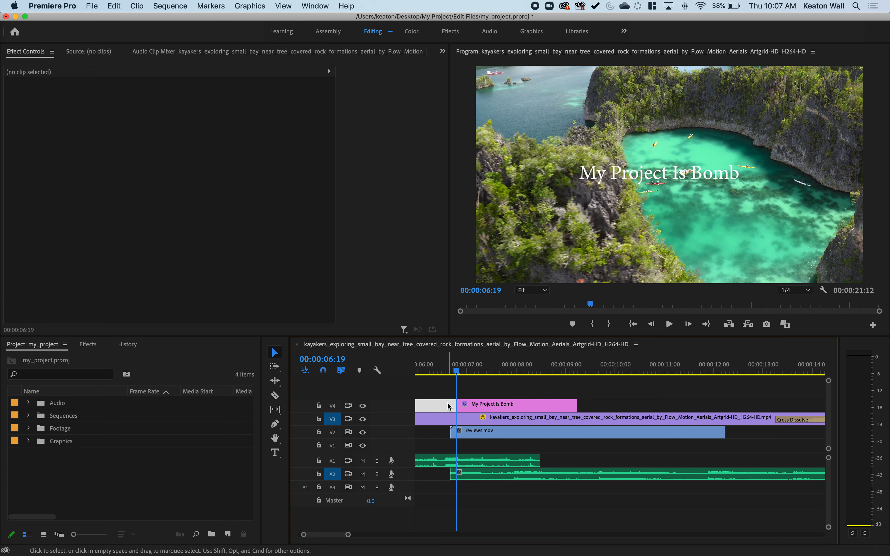
# - Apply the Cross Dissolve video transition to the start of the title clip on V4
pyautogui.click(474, 404)
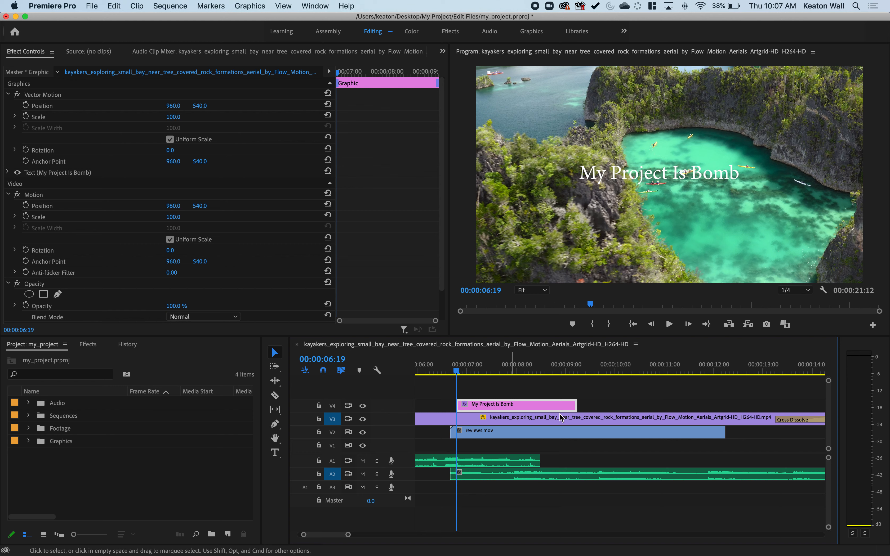
pyautogui.click(87, 344)
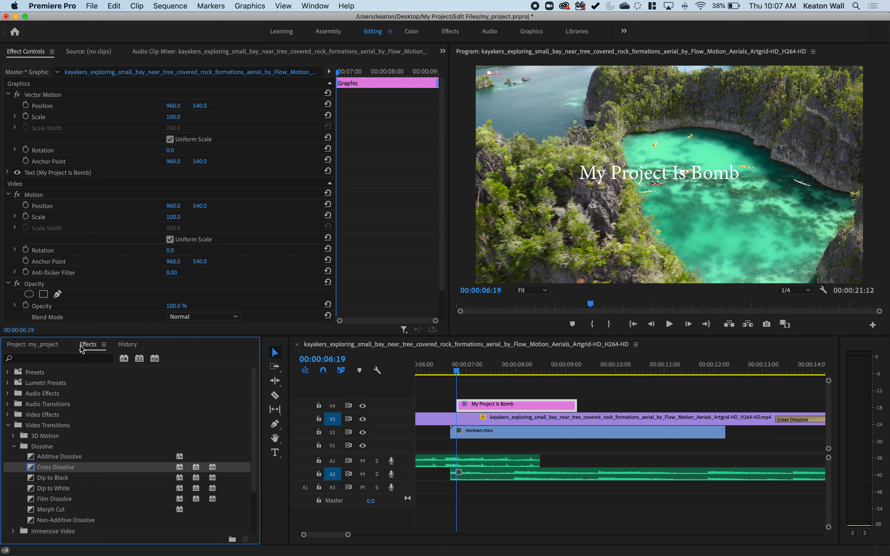
pyautogui.scroll(-3, 61, 504)
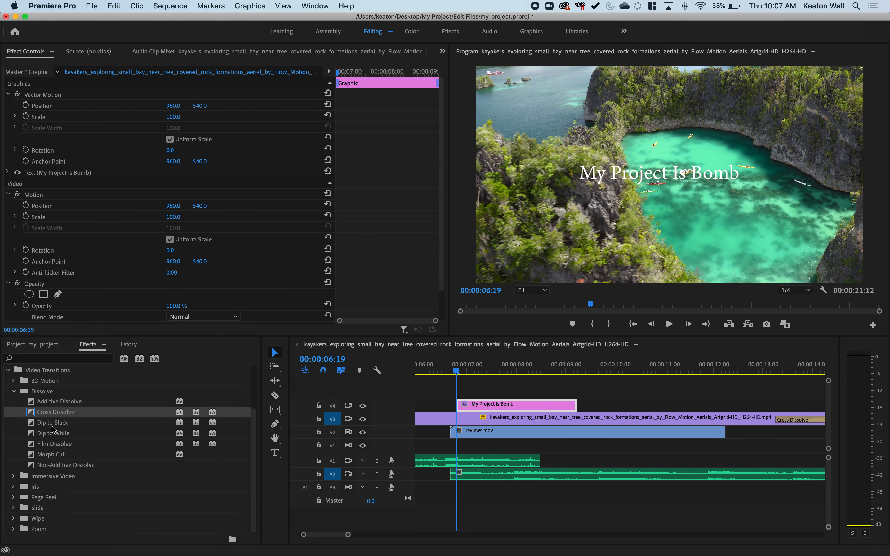
pyautogui.moveTo(31, 414); pyautogui.dragTo(476, 406)
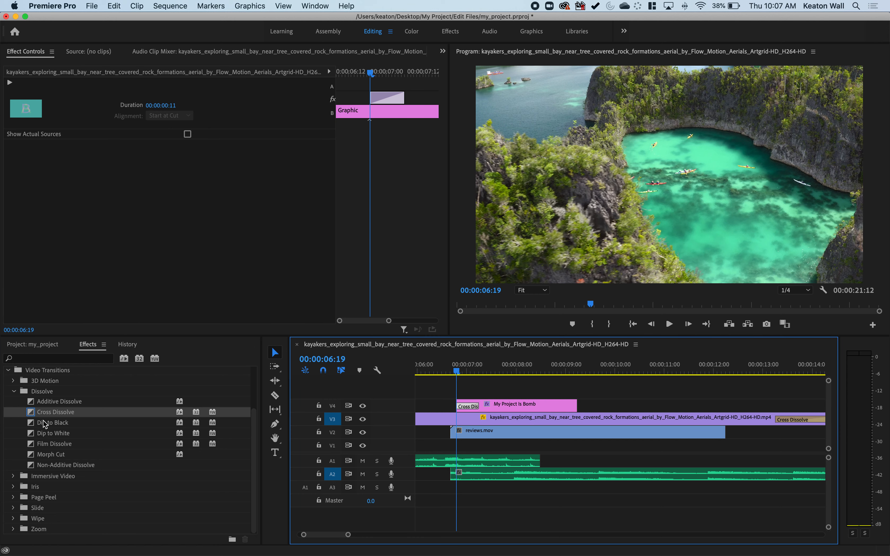
# - Apply a Cross Dissolve to the end of the title clip and delete that end transition again
pyautogui.moveTo(31, 415); pyautogui.dragTo(566, 406)
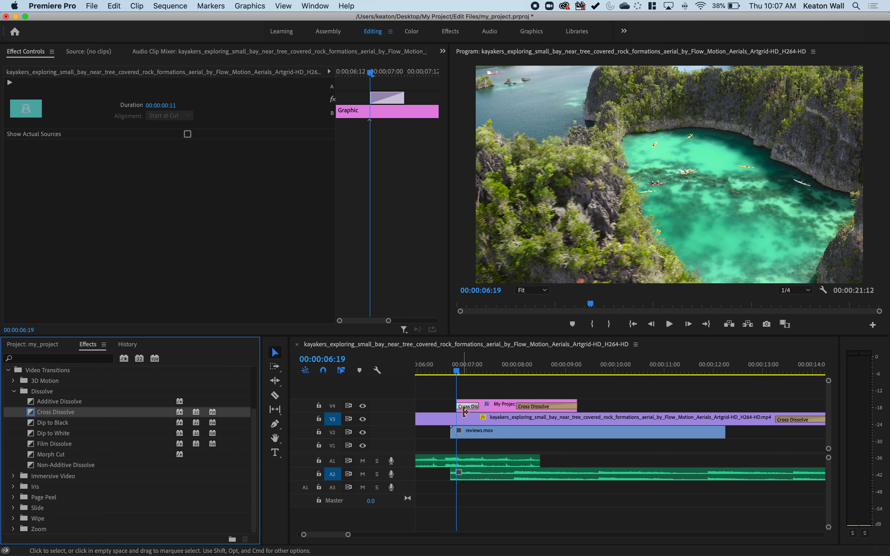
pyautogui.click(530, 407)
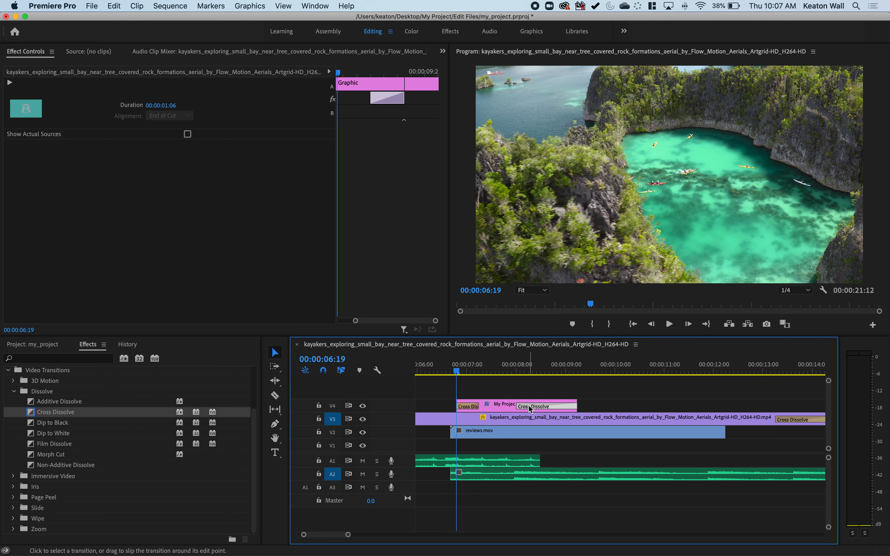
pyautogui.press('Delete')
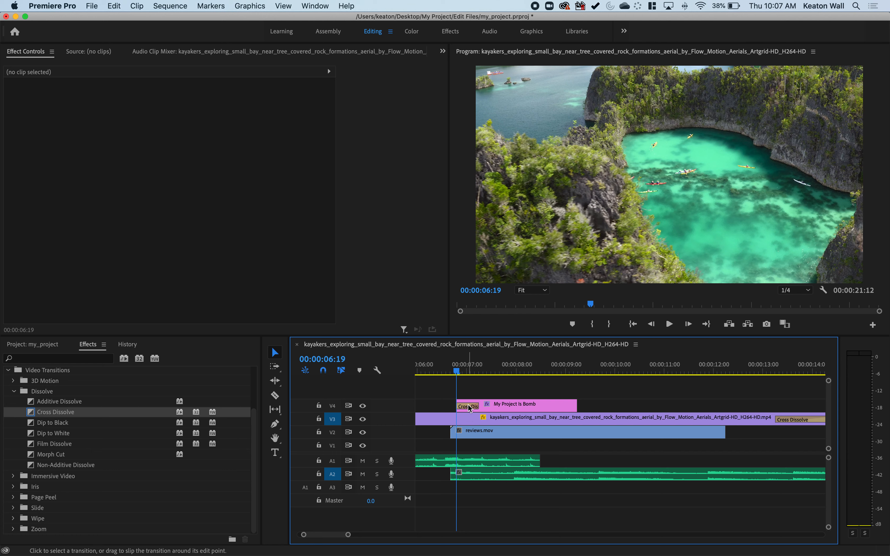
# - Copy the Cross Dissolve from the start of the title clip and paste it onto the clip's end
pyautogui.click(470, 406)
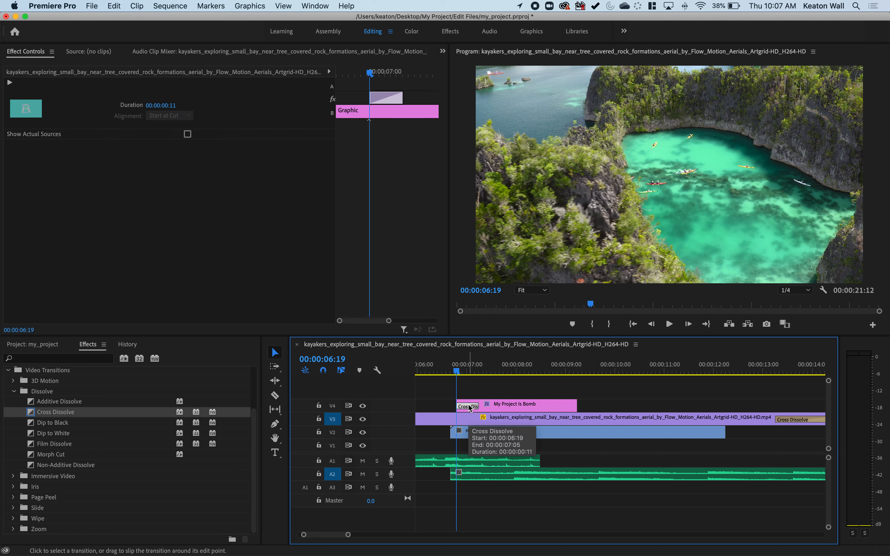
pyautogui.click(114, 6)
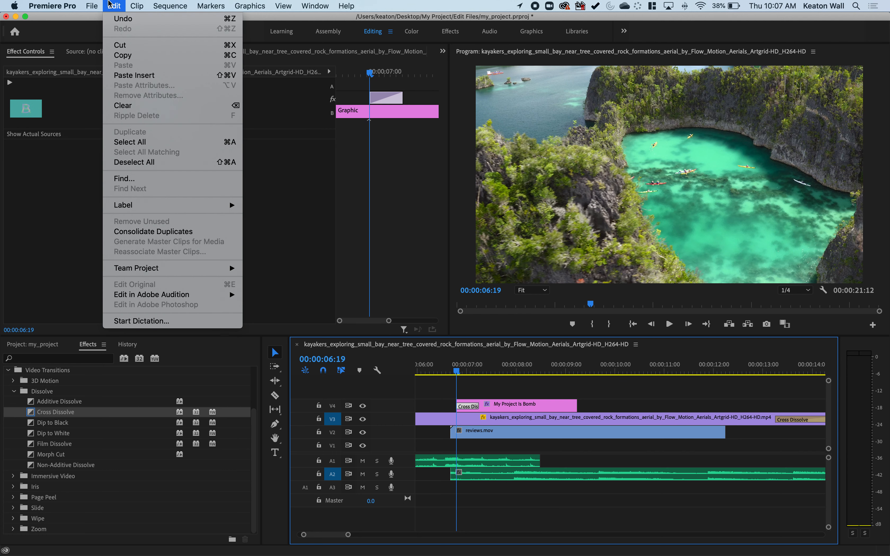
pyautogui.click(125, 55)
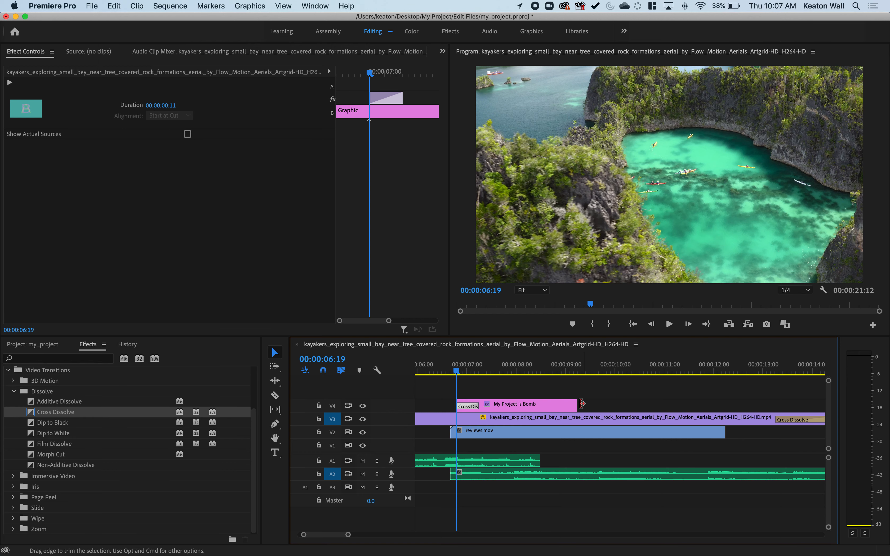
pyautogui.click(574, 405)
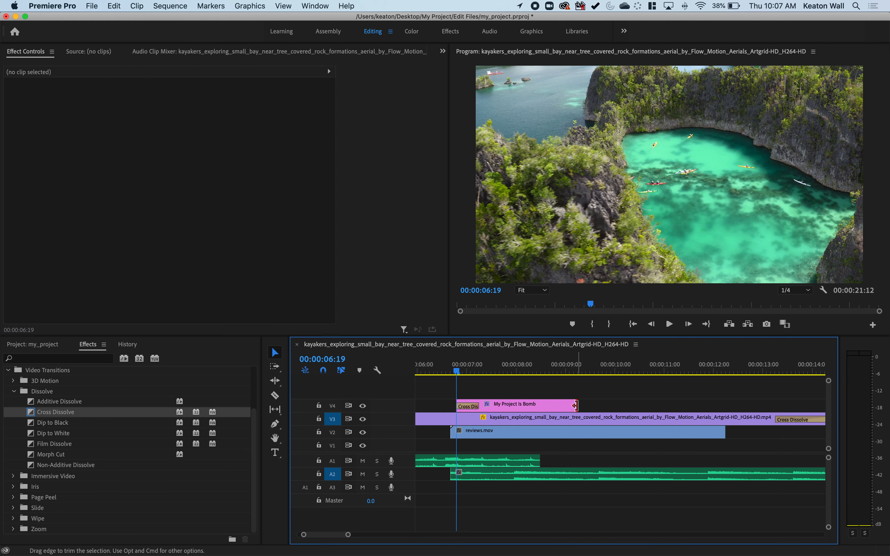
pyautogui.press('super+v')
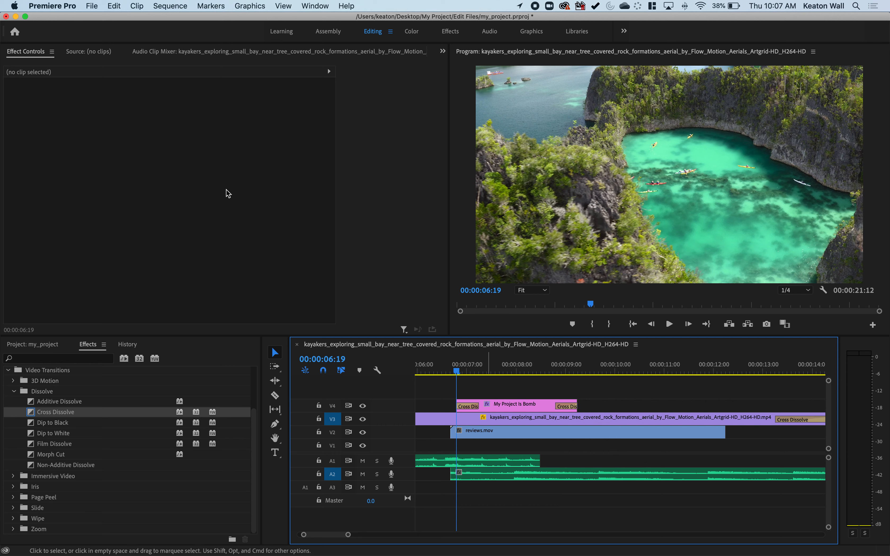
pyautogui.click(113, 6)
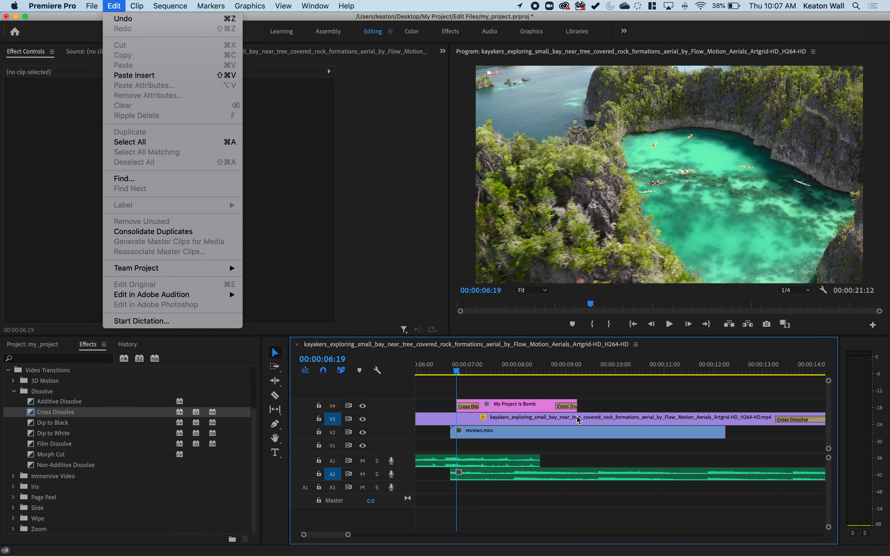
pyautogui.click(577, 403)
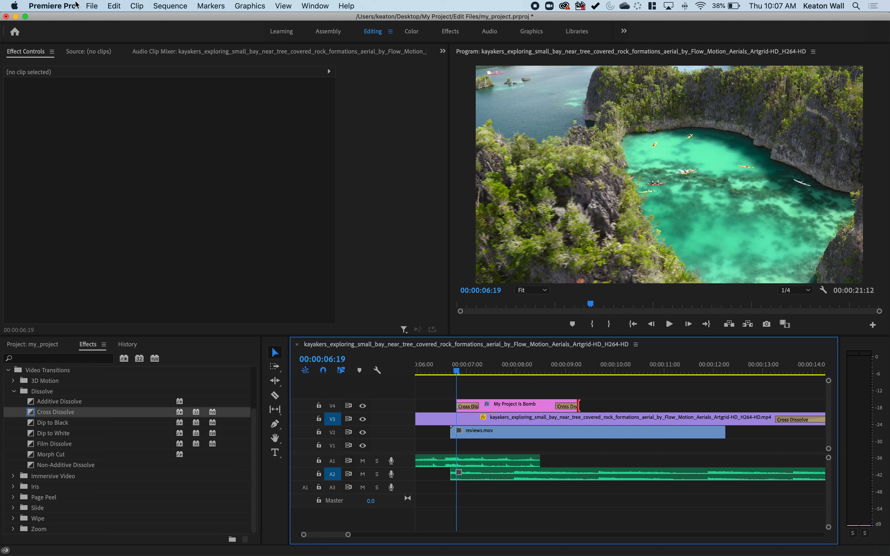
pyautogui.click(113, 6)
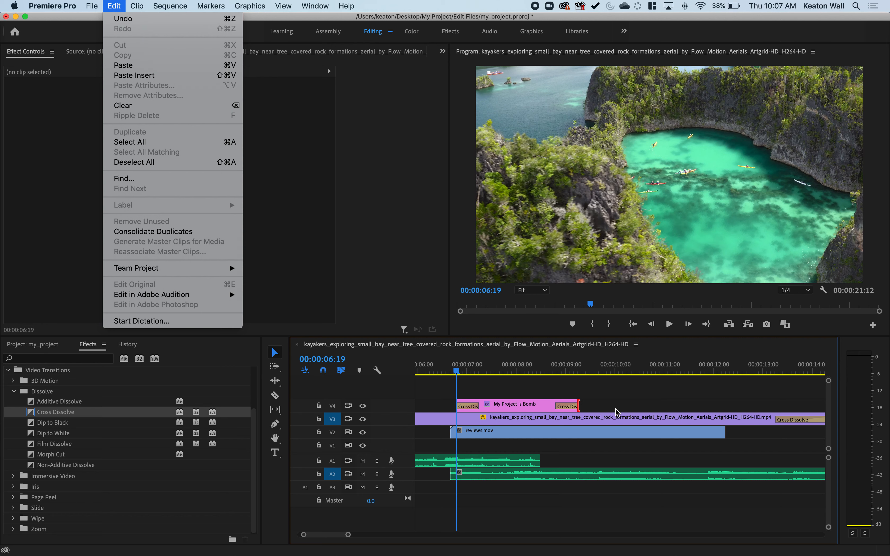
pyautogui.click(605, 398)
# - Play the sequence from 00:00:06:14 past the end of the kayakers clip to check the title's fades and the music ending
pyautogui.click(447, 366)
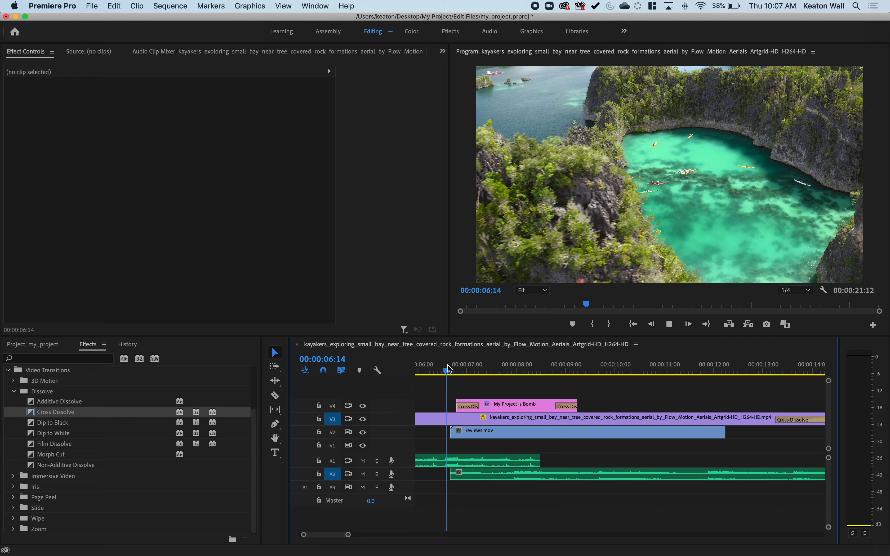
pyautogui.press('space')
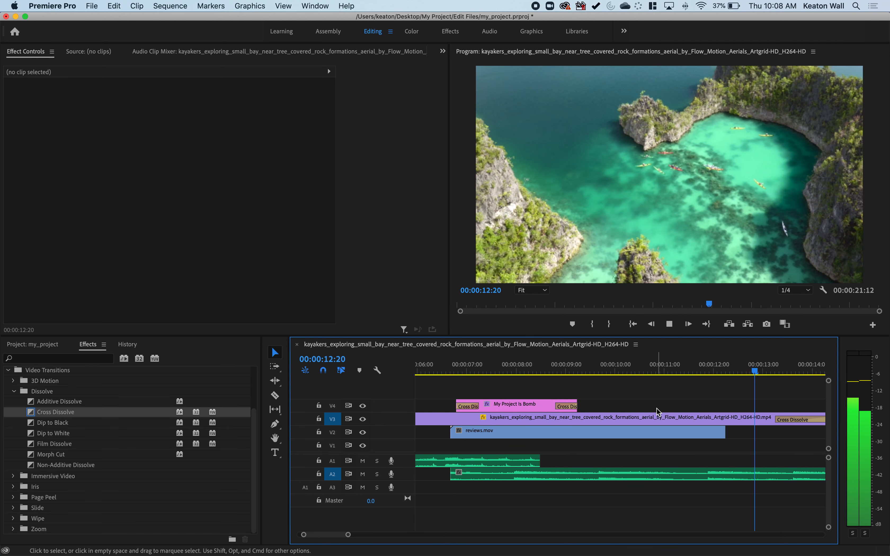
pyautogui.press('\\')
pyautogui.press('space')
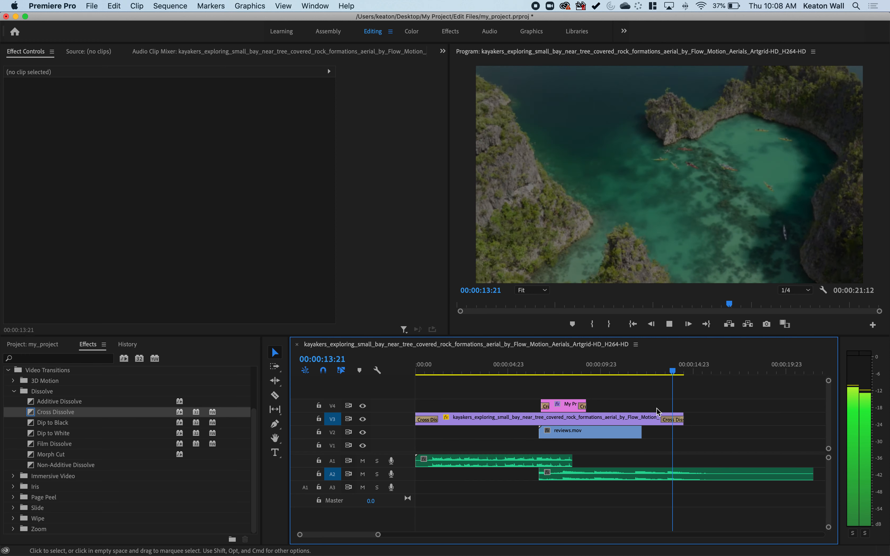
pyautogui.press('space')
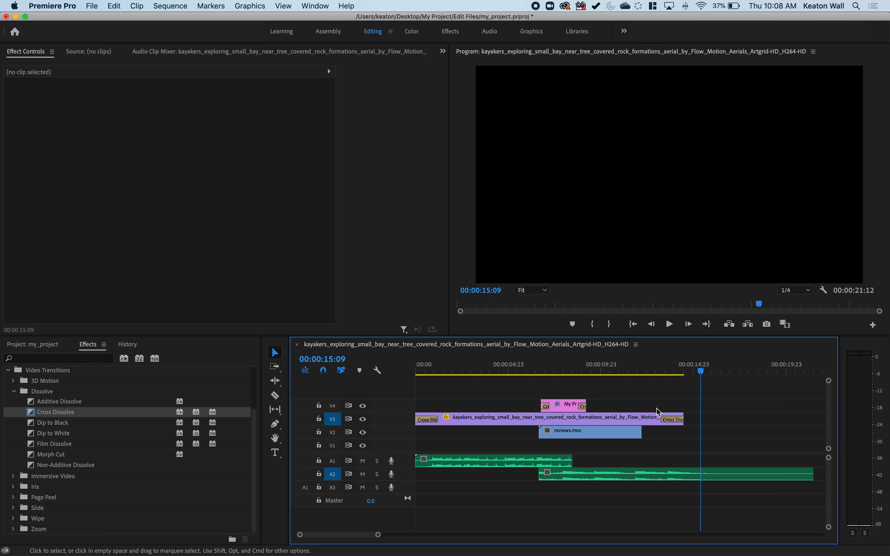
# - Save the project
pyautogui.press('super+s')
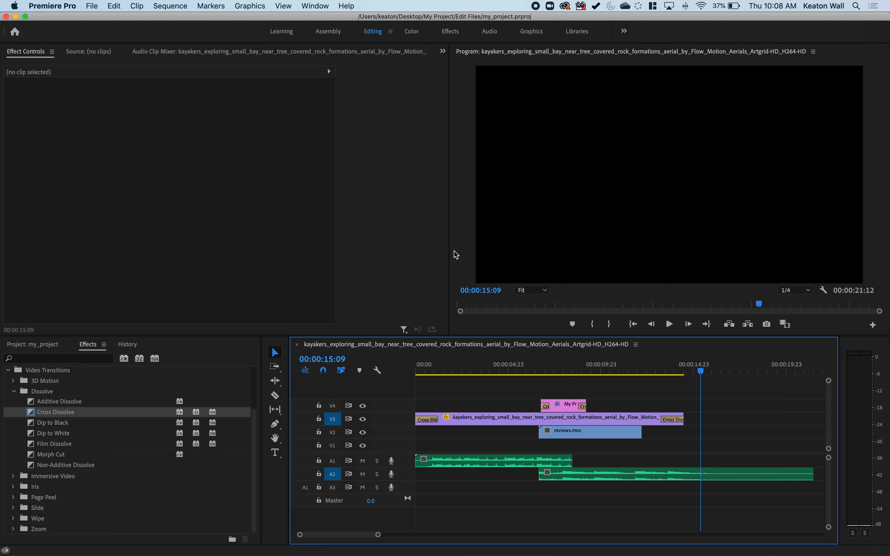
pyautogui.press('cmd+s')
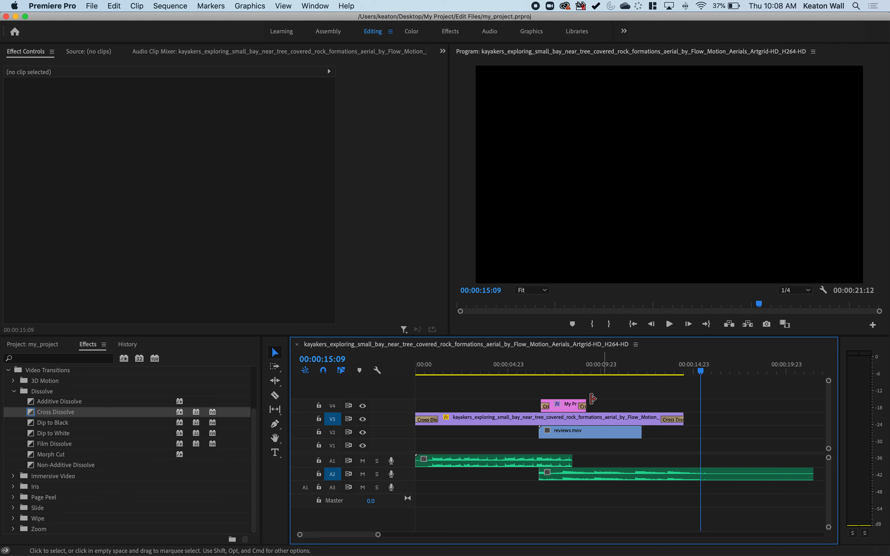
# - View the title at 00:00:07:19, select its clip on V4, and set the playhead to 00:00:09:19, just past the clip's end
pyautogui.click(560, 366)
pyautogui.click(569, 408)
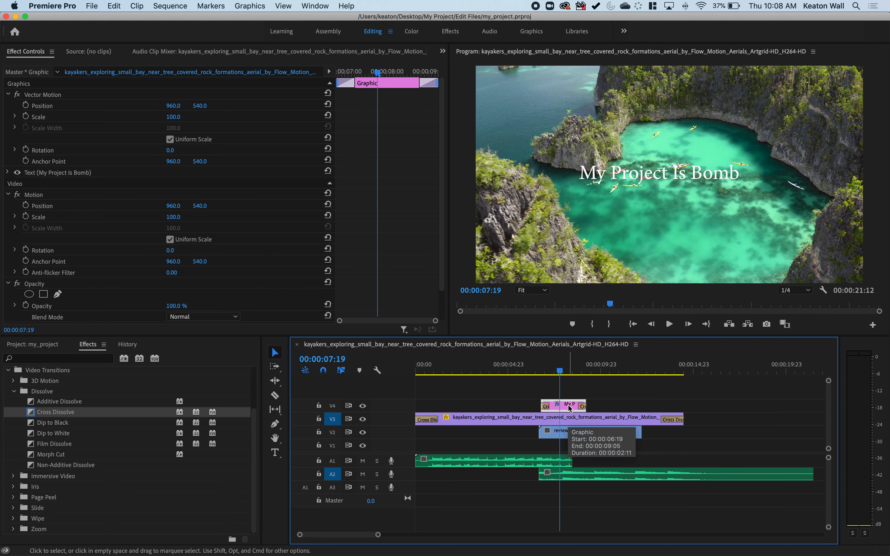
pyautogui.click(596, 366)
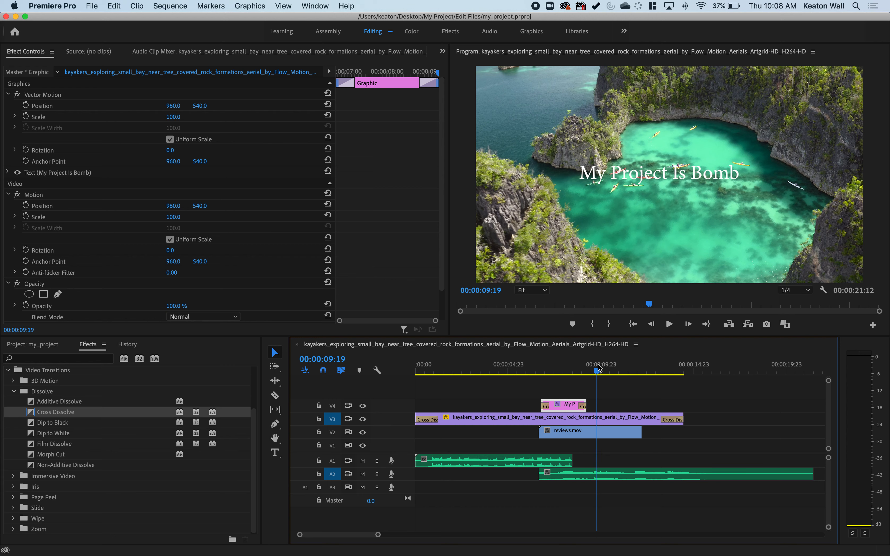
# - Copy the reviews.mov clip on V2, set the playhead to 00:00:06:14, and target V4 instead of V3
pyautogui.click(626, 438)
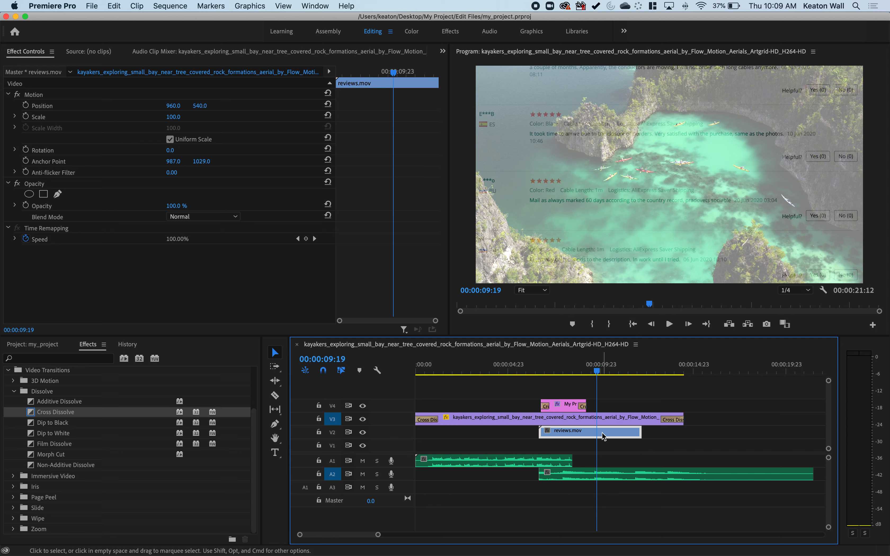
pyautogui.click(654, 441)
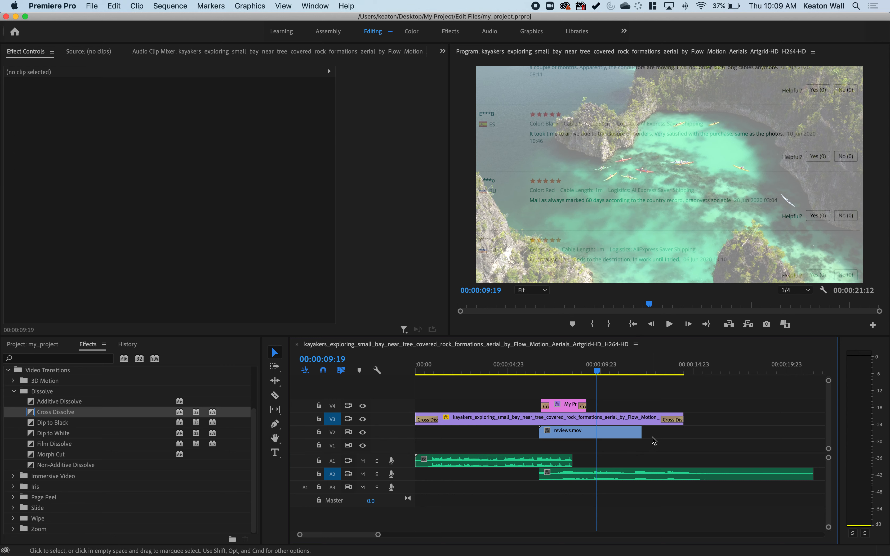
pyautogui.click(571, 435)
pyautogui.click(535, 372)
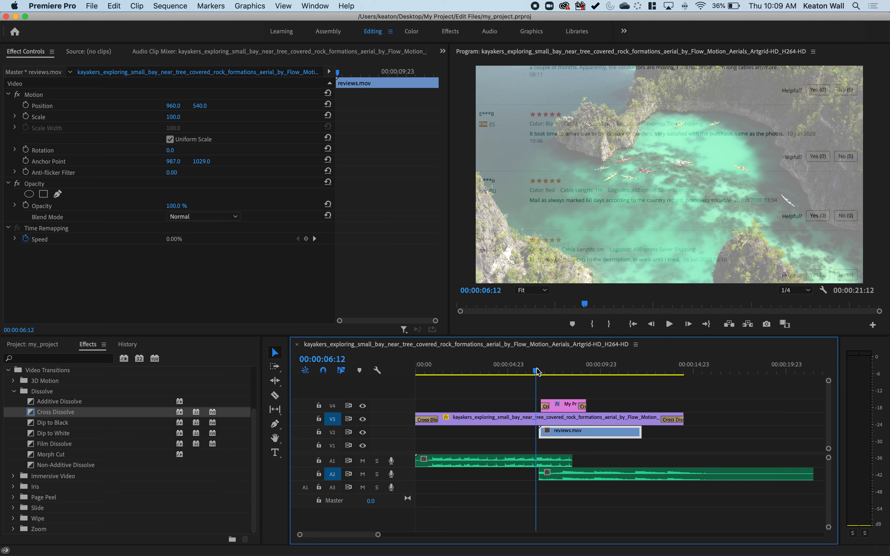
pyautogui.click(538, 371)
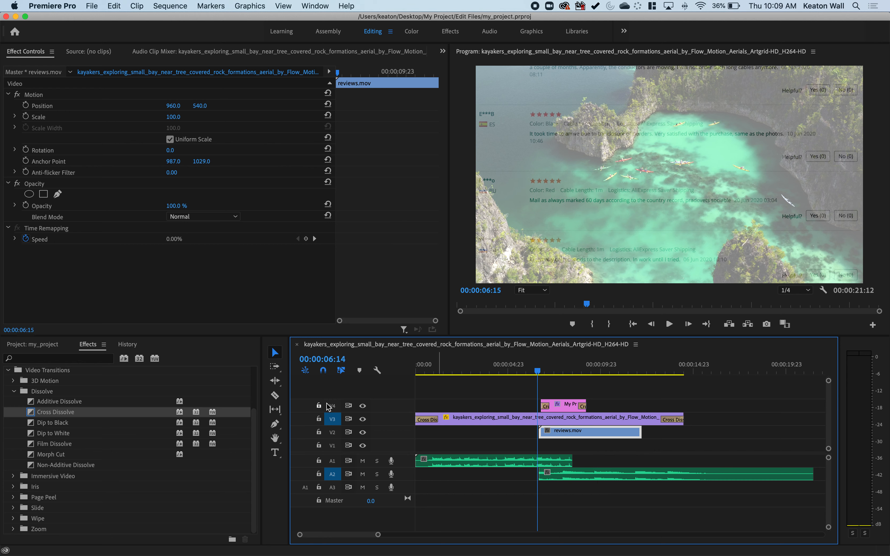
pyautogui.click(332, 407)
pyautogui.click(332, 419)
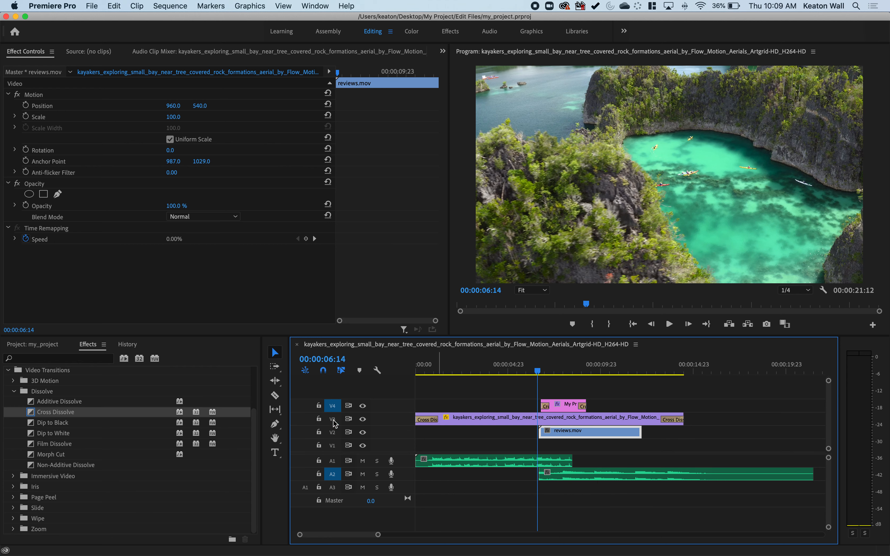
# - Add video track V5 above the title clip and target it for pasting instead of V4
pyautogui.click(563, 407)
pyautogui.moveTo(563, 406)
pyautogui.mouseDown()
pyautogui.moveTo(562, 391)
pyautogui.moveTo(558, 406)
pyautogui.mouseUp()
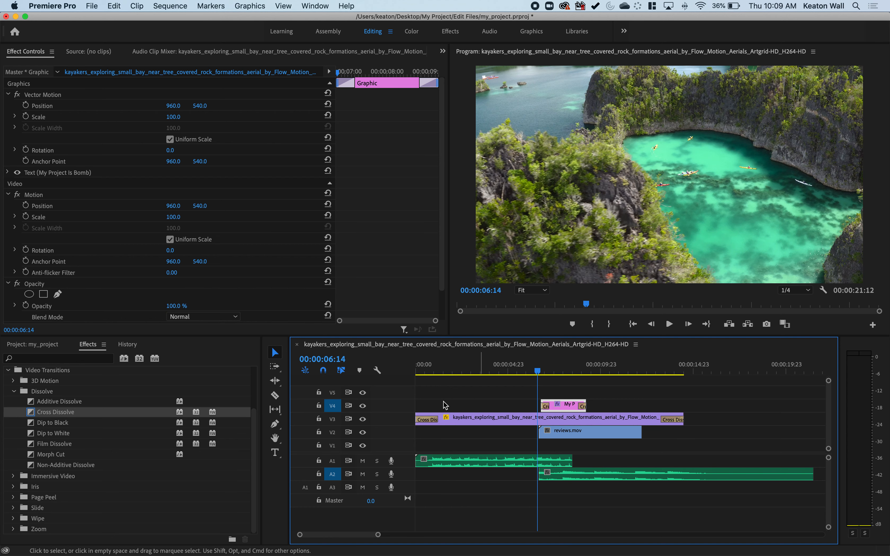
pyautogui.click(333, 394)
pyautogui.click(330, 411)
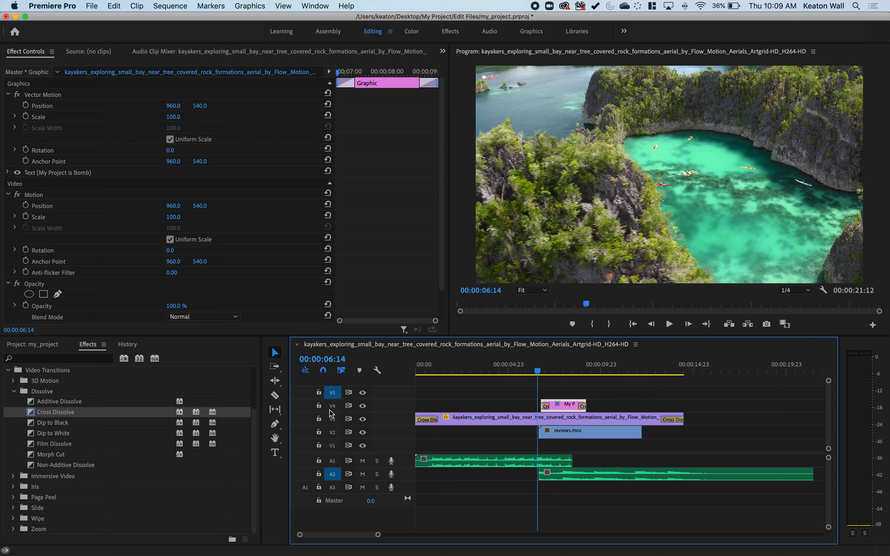
pyautogui.press('space')
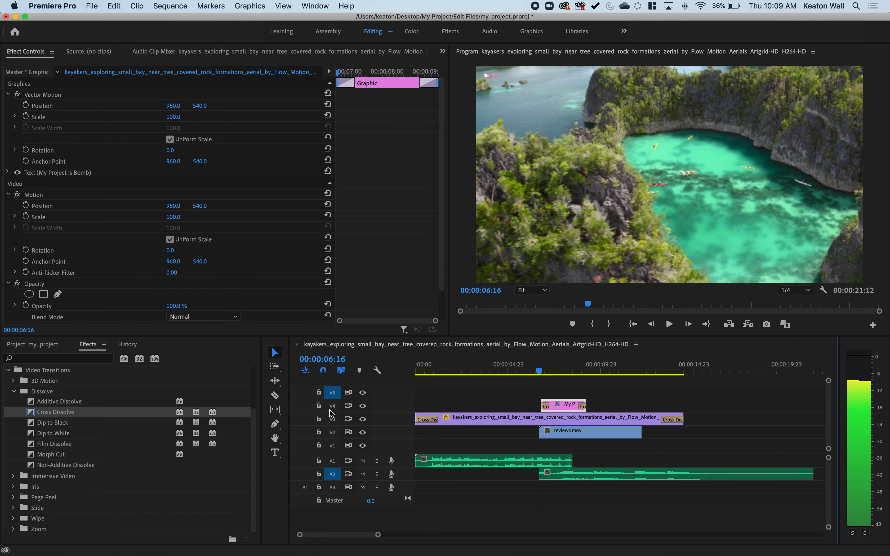
pyautogui.press('space')
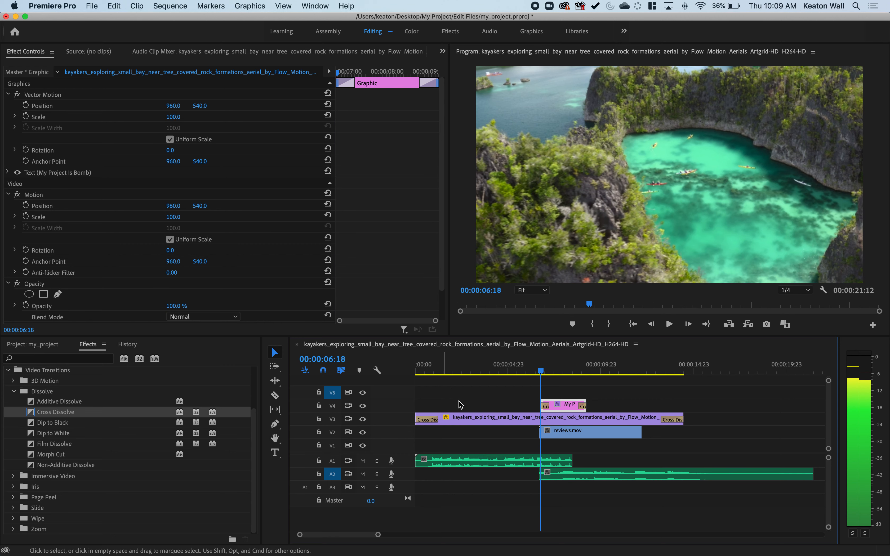
# - Paste the copied reviews.mov clip onto V5 at the sequence start and set the playhead to 00:00:02:19
pyautogui.click(541, 372)
pyautogui.moveTo(543, 374); pyautogui.dragTo(413, 369)
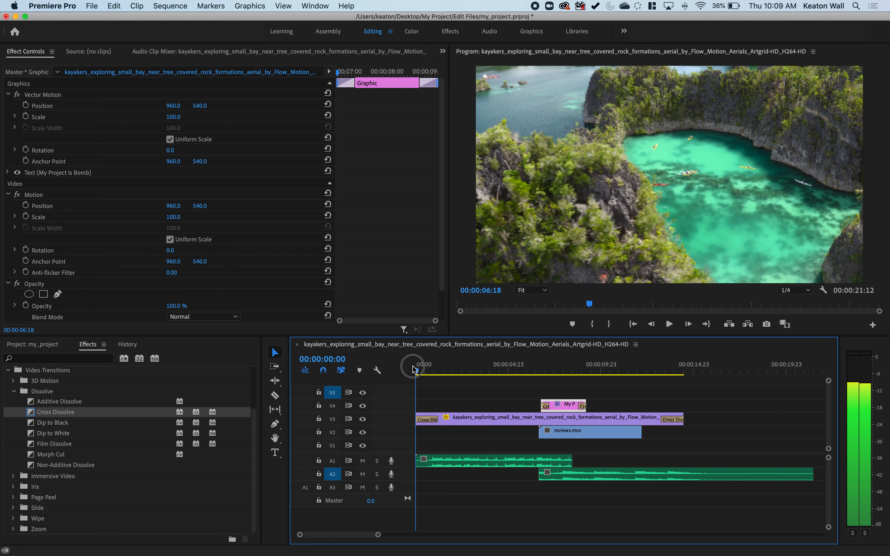
pyautogui.click(452, 393)
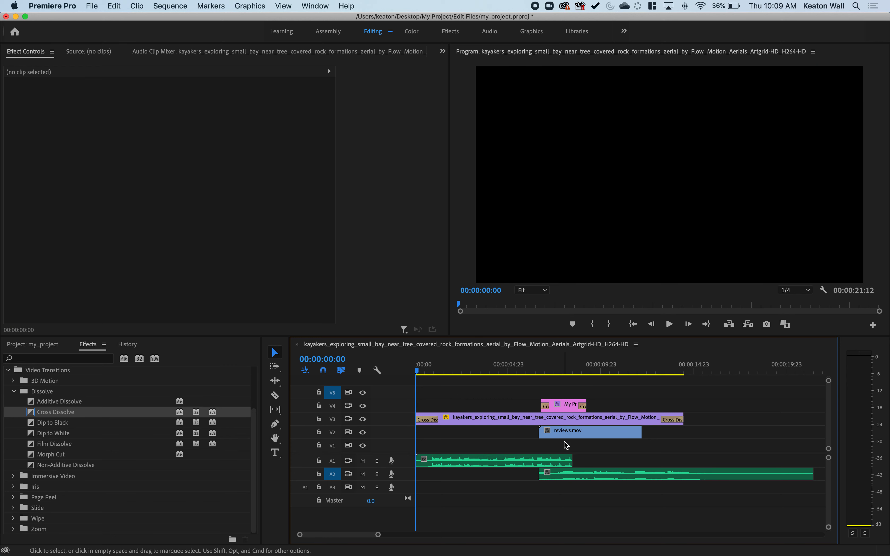
pyautogui.press('super+v')
pyautogui.click(467, 374)
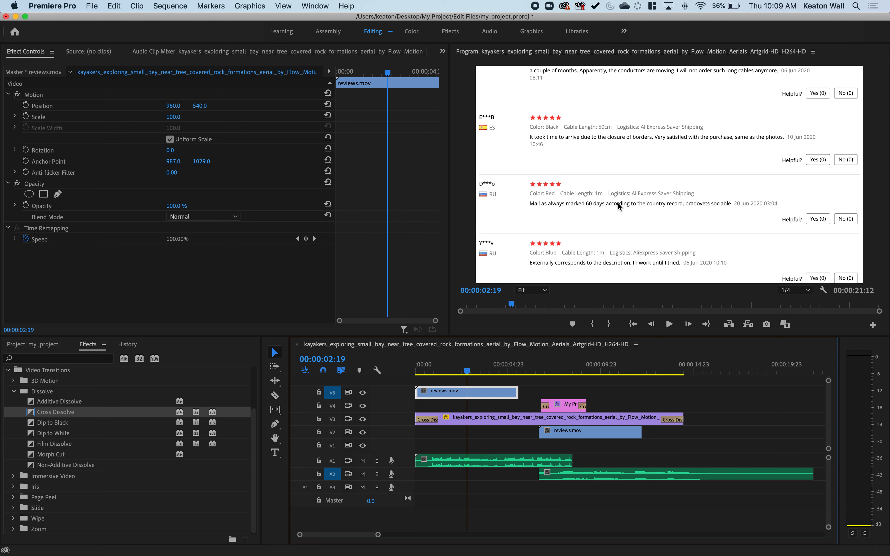
# - Shrink the reviews.mov clip on V5 uniformly in the program view to a scale of about 41.7
pyautogui.click(623, 200)
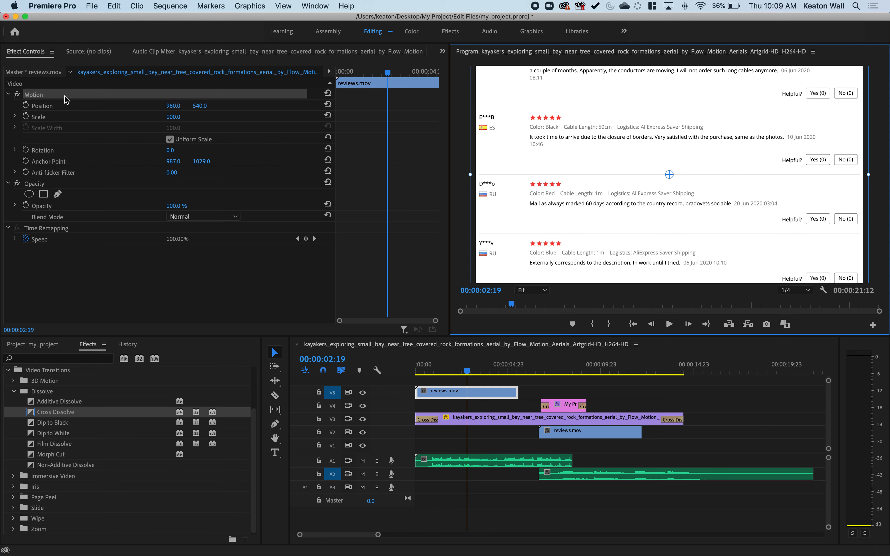
pyautogui.click(501, 396)
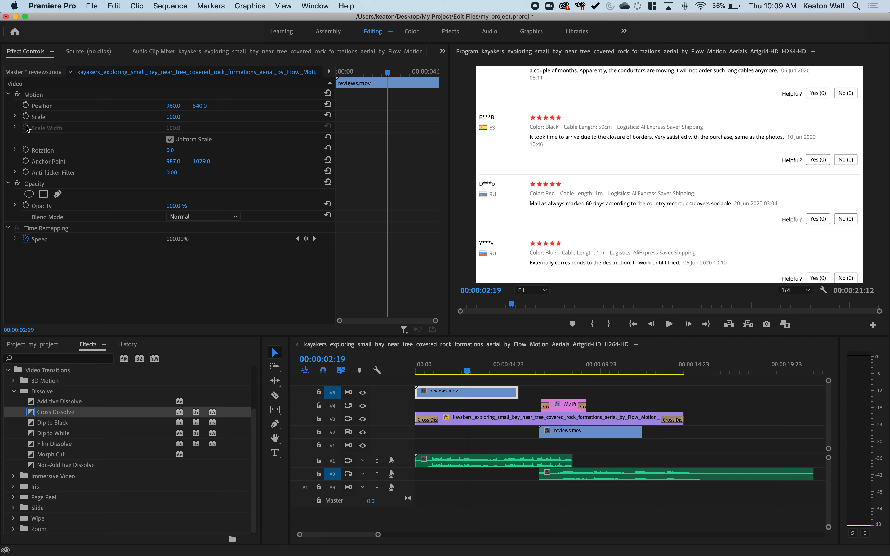
pyautogui.click(32, 96)
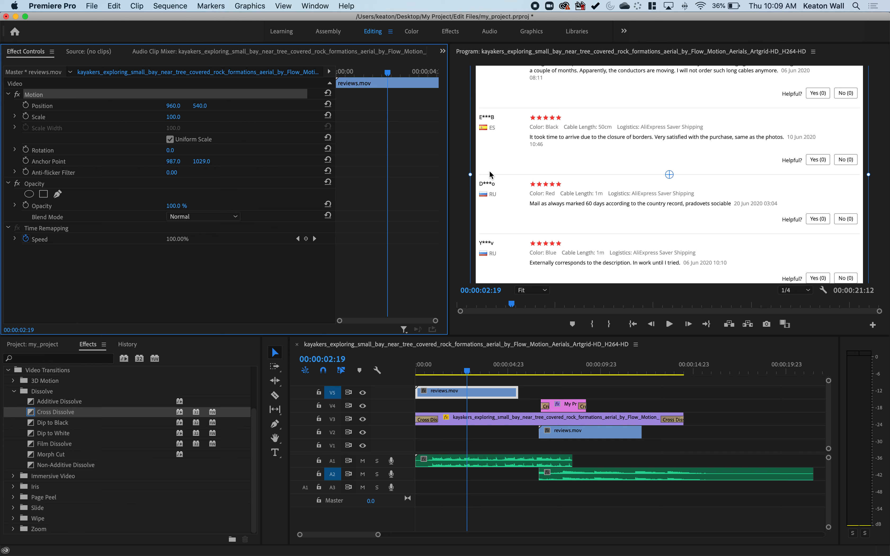
pyautogui.moveTo(472, 175); pyautogui.dragTo(589, 184)
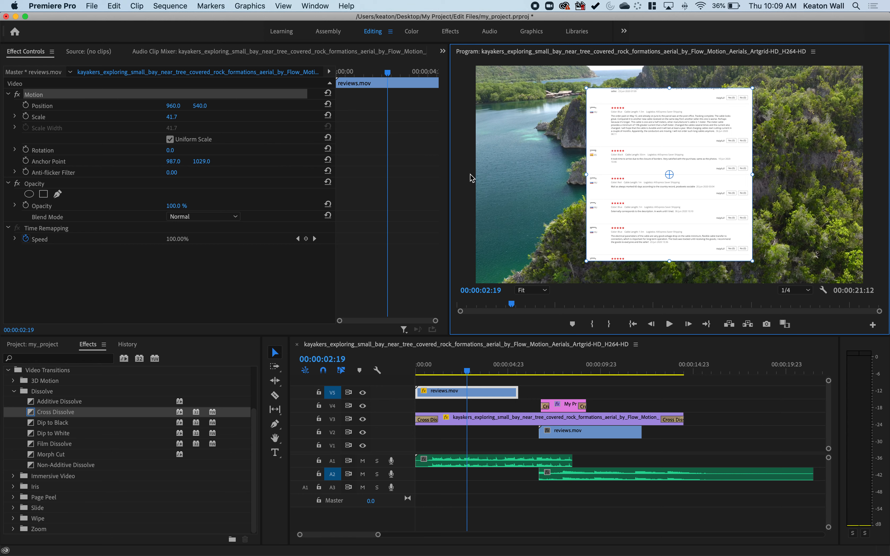
# - Turn off Uniform Scale, reduce the V5 reviews clip's scale height to about 30.7, and turn Uniform Scale back on
pyautogui.click(169, 139)
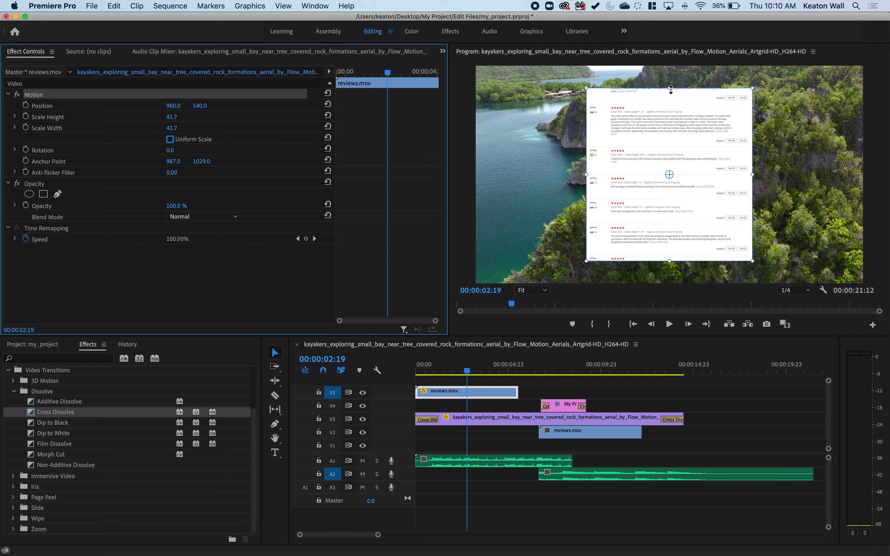
pyautogui.moveTo(669, 89); pyautogui.dragTo(666, 114)
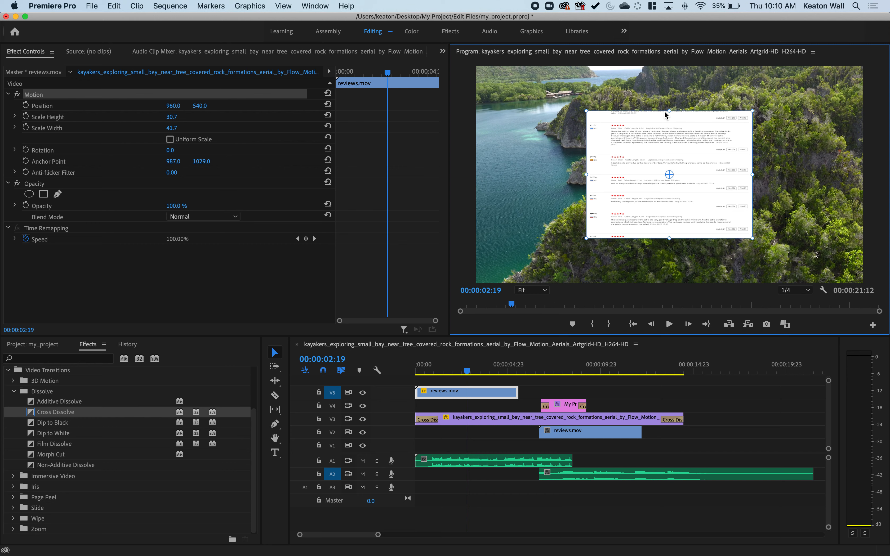
pyautogui.click(175, 139)
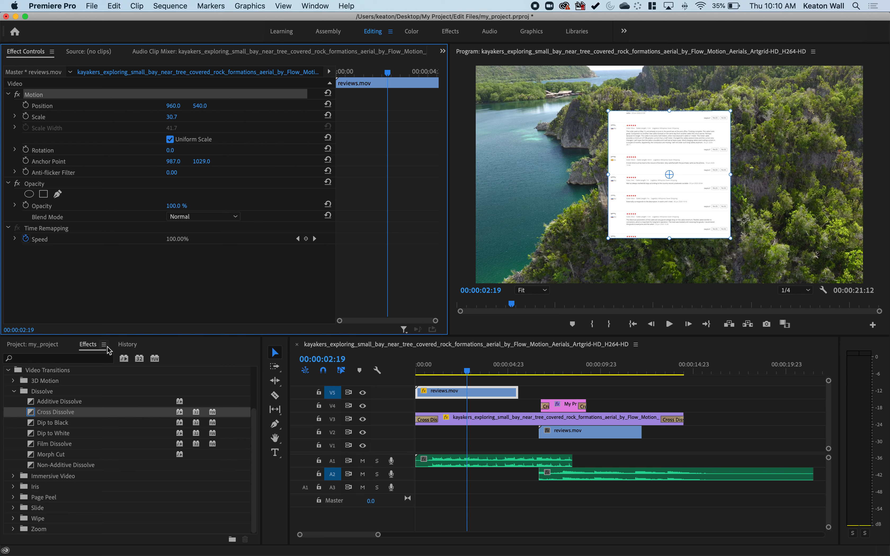
# - Find the Crop video effect and apply it to the reviews.mov clip on V5
pyautogui.click(93, 359)
pyautogui.write('crop')
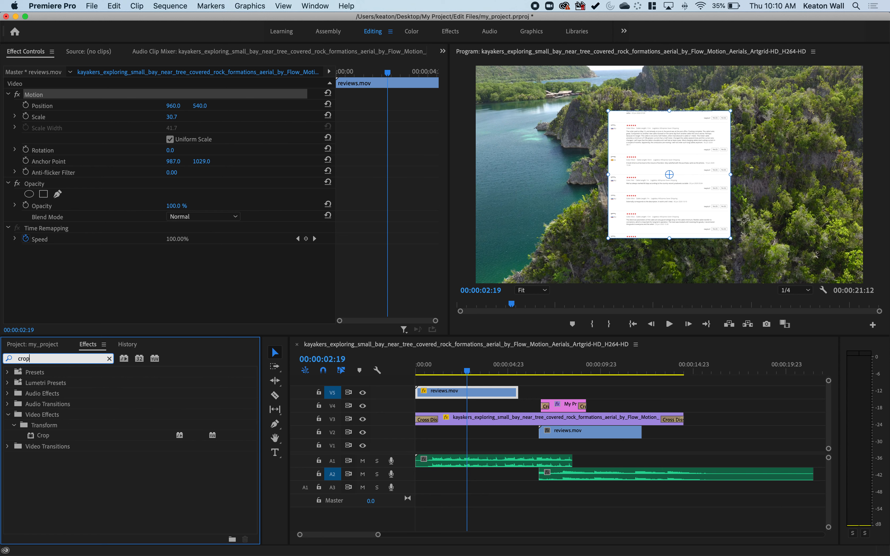
pyautogui.click(43, 434)
pyautogui.moveTo(43, 435)
pyautogui.mouseDown()
pyautogui.moveTo(58, 437)
pyautogui.moveTo(40, 250)
pyautogui.moveTo(73, 252)
pyautogui.moveTo(101, 196)
pyautogui.moveTo(222, 318)
pyautogui.moveTo(433, 412)
pyautogui.moveTo(441, 391)
pyautogui.moveTo(453, 392)
pyautogui.mouseUp()
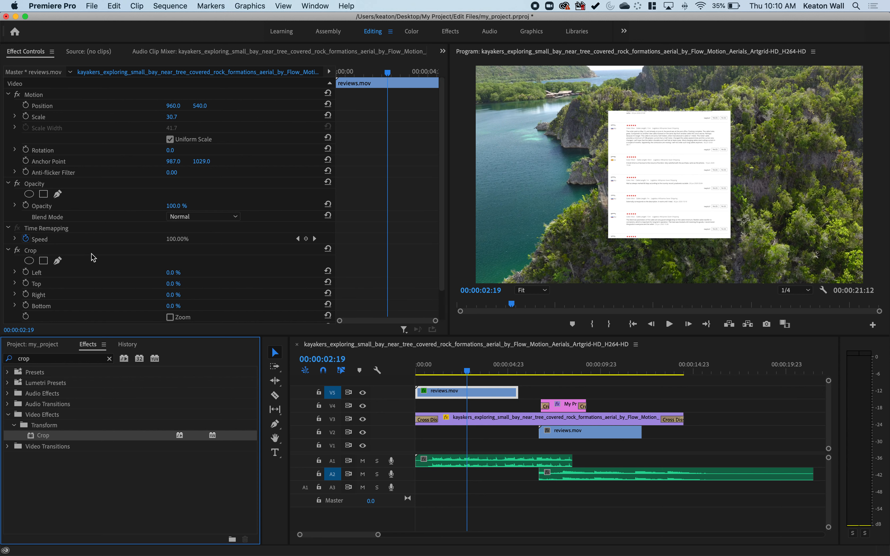
# - Crop the V5 reviews clip by about 26.5% from its top and 27.8% from its bottom
pyautogui.click(85, 250)
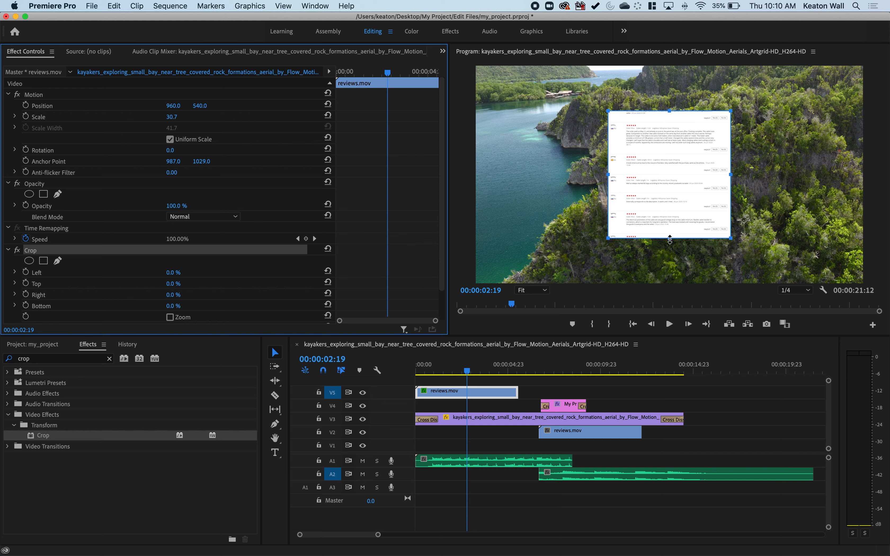
pyautogui.moveTo(669, 238); pyautogui.dragTo(668, 203)
pyautogui.moveTo(669, 103); pyautogui.dragTo(669, 145)
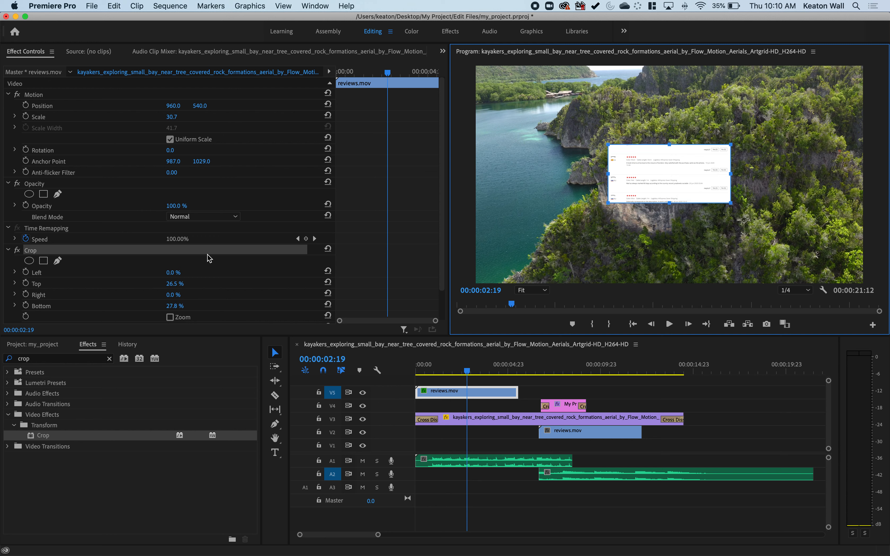
# - Move the cropped reviews overlay to the lower-right corner of the video frame, at about position 1537.8, 871.1
pyautogui.click(36, 97)
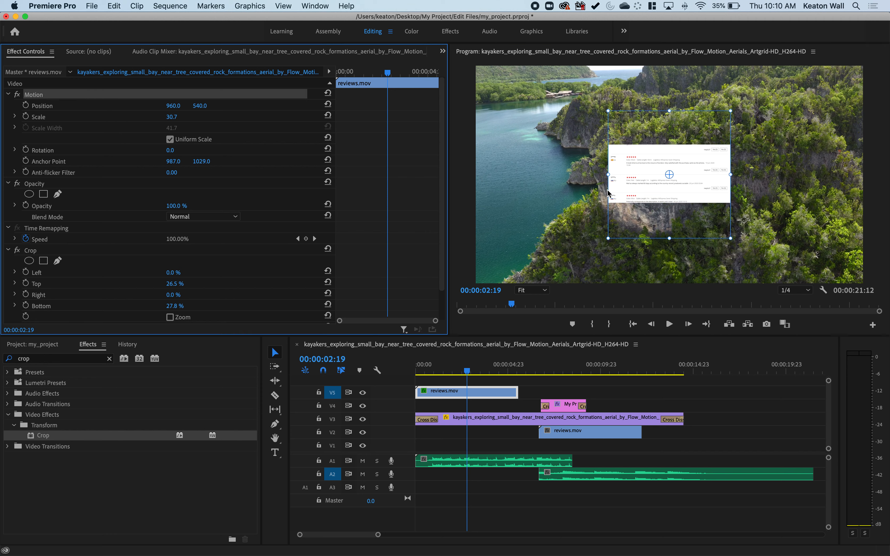
pyautogui.moveTo(640, 169); pyautogui.dragTo(744, 227)
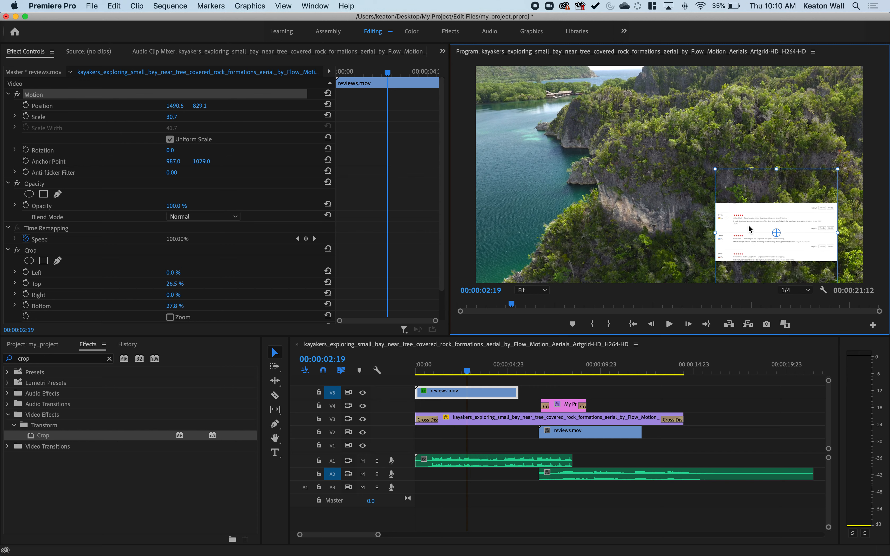
pyautogui.moveTo(740, 246); pyautogui.dragTo(750, 255)
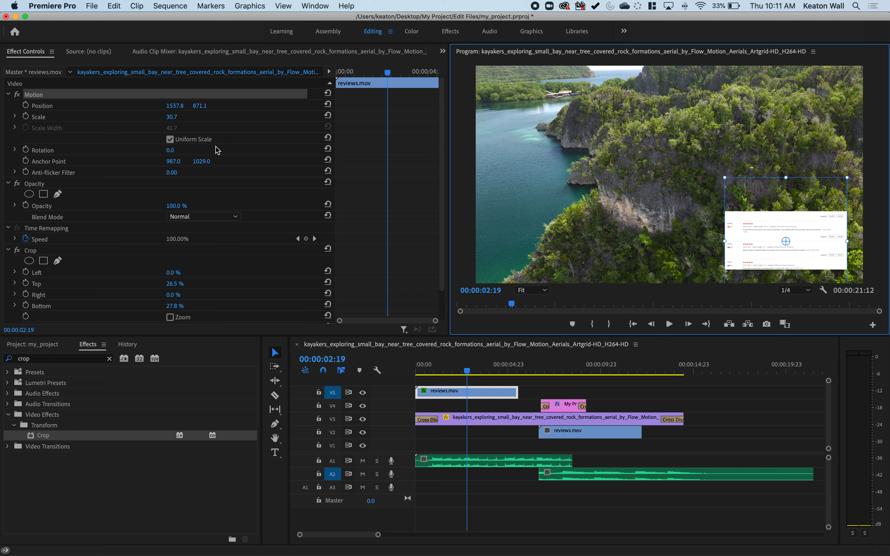
# - Try opacity values of 50% and 75% on the reviews.mov clip on V5
pyautogui.click(456, 398)
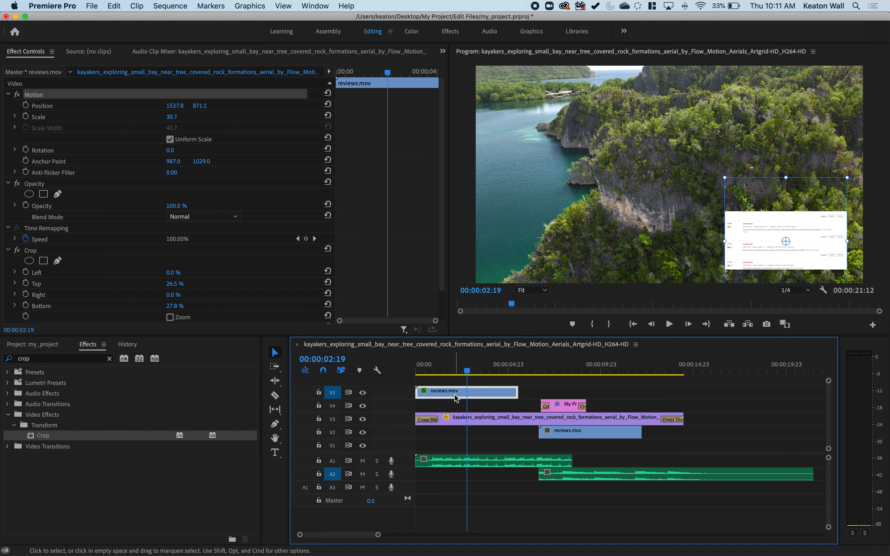
pyautogui.click(181, 205)
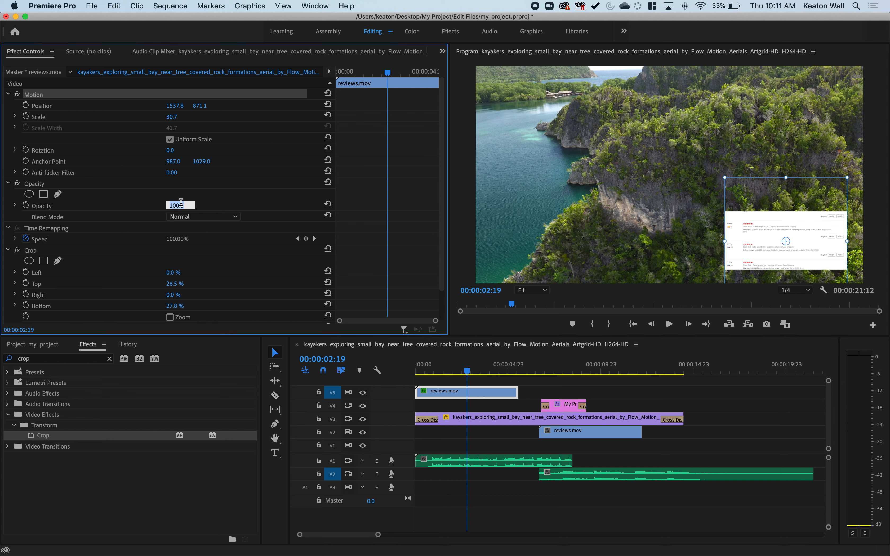
pyautogui.write('50')
pyautogui.press('Return')
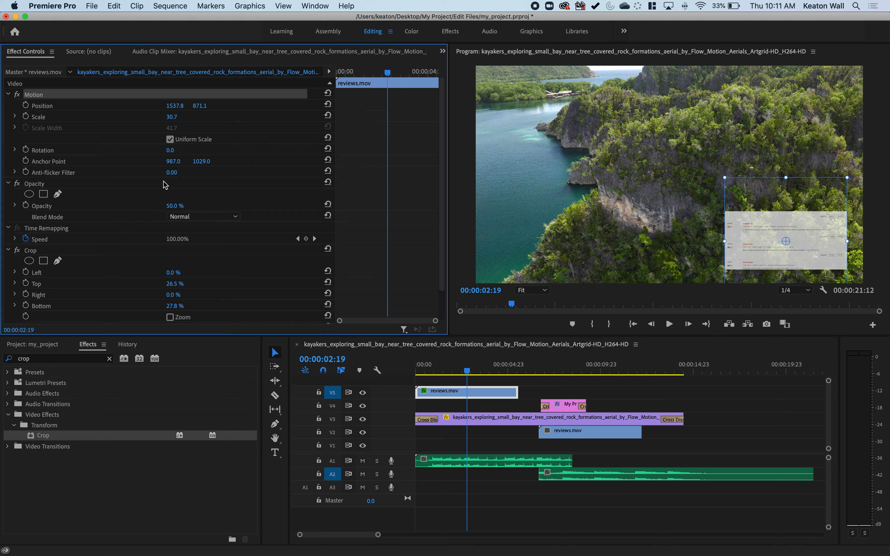
pyautogui.click(180, 205)
pyautogui.write('75')
pyautogui.press('Return')
# - Set the opacity of the reviews.mov clip on V5 to 25% and deselect the clip
pyautogui.click(181, 204)
pyautogui.write('25')
pyautogui.press('Return')
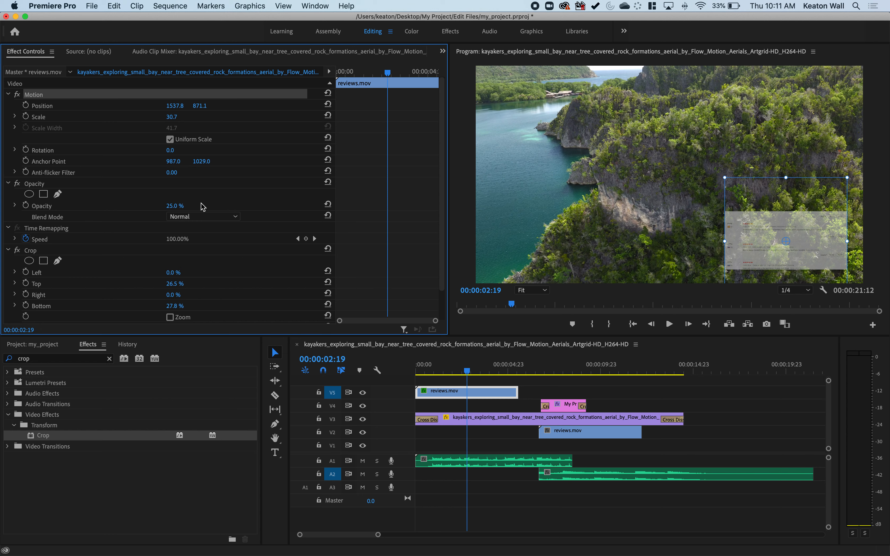
pyautogui.click(763, 422)
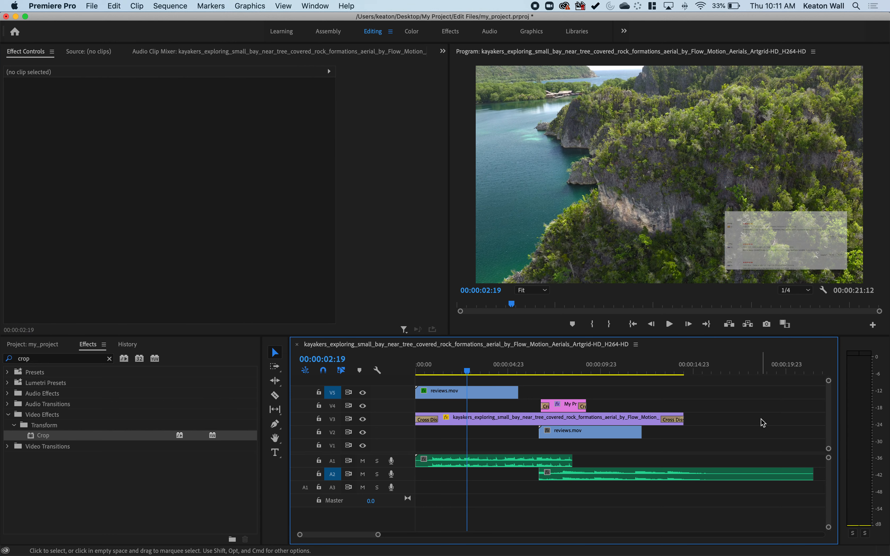
# - Copy the kayakers clip's opening Cross Dissolve onto the start of reviews.mov on V5 and play from the sequence start
pyautogui.moveTo(467, 370); pyautogui.dragTo(415, 363)
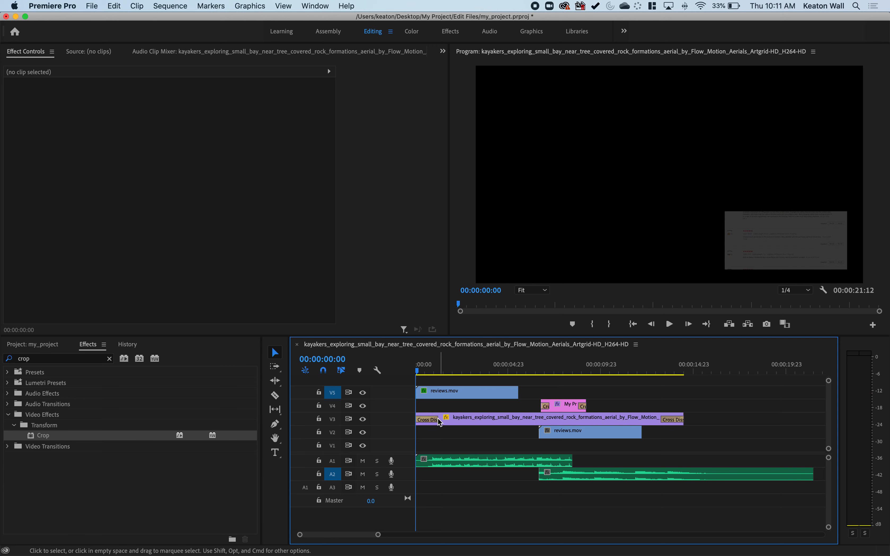
pyautogui.click(435, 421)
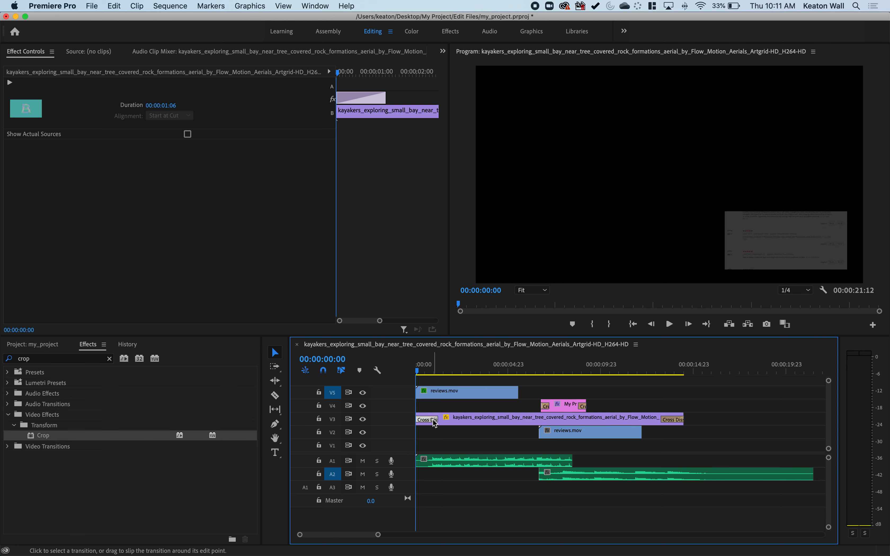
pyautogui.press('super+c')
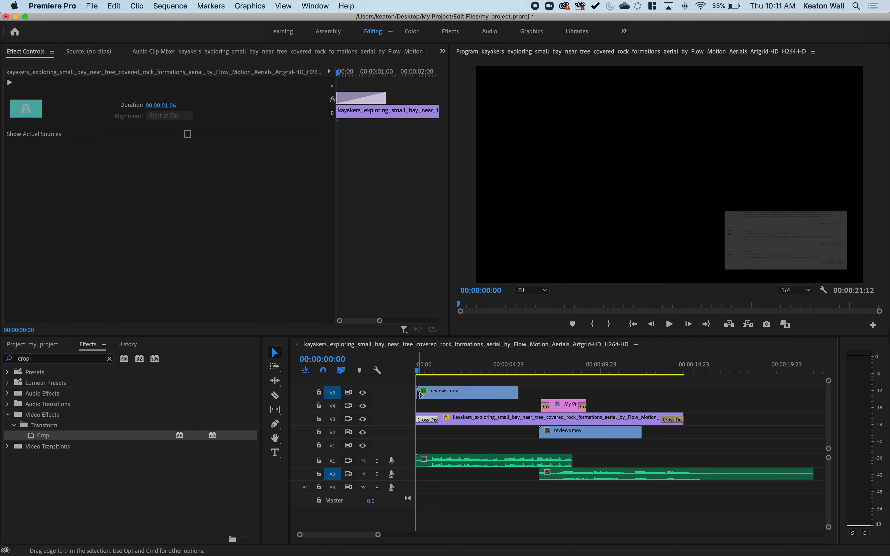
pyautogui.click(419, 396)
pyautogui.press('super+v')
pyautogui.press('space')
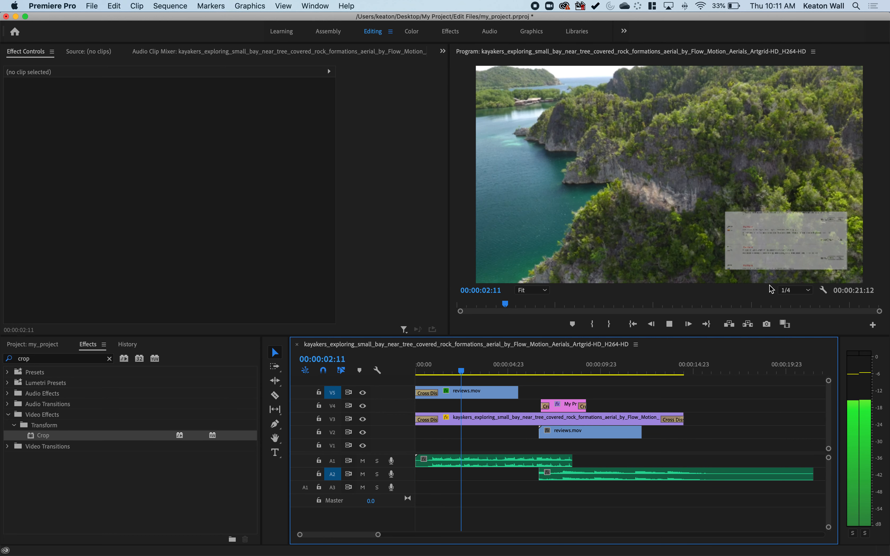
# - Stop the preview and place the playhead in the empty timeline area after the last clip, at 00:00:22:10
pyautogui.press('space')
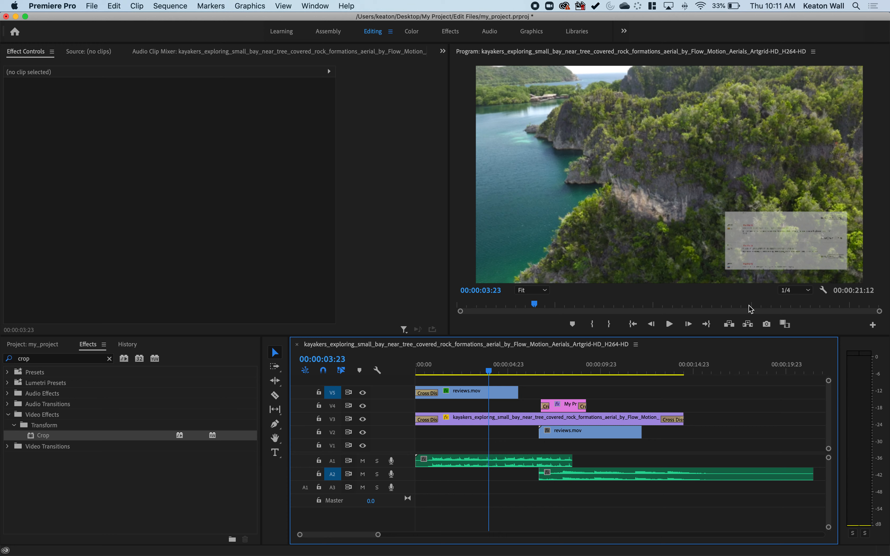
pyautogui.press('-')
pyautogui.press('-')
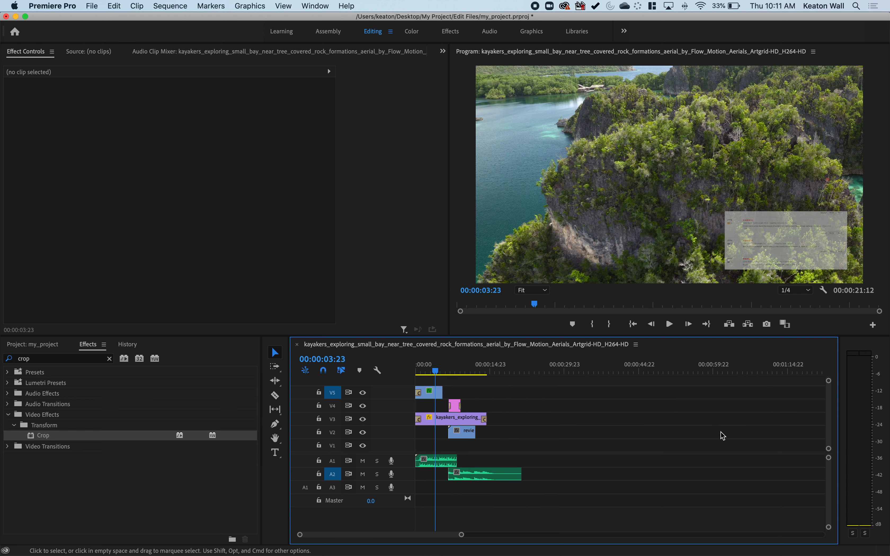
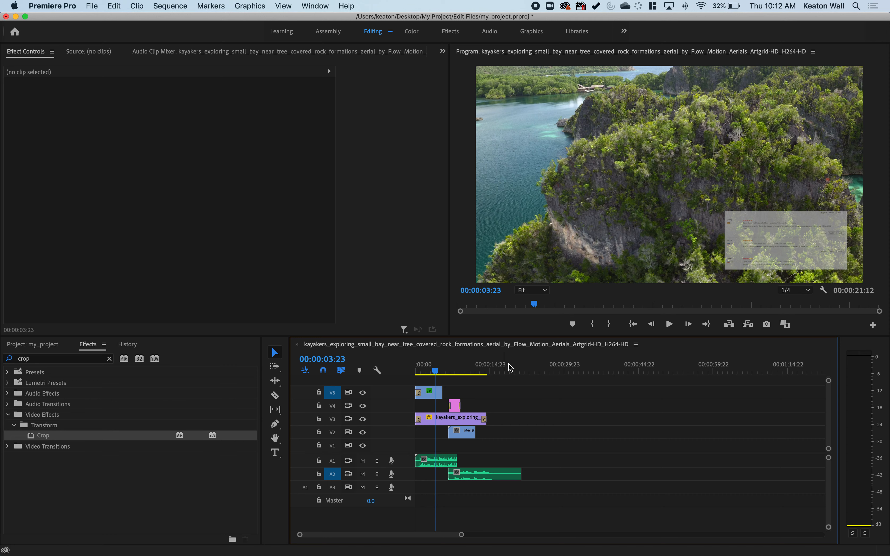
pyautogui.click(527, 368)
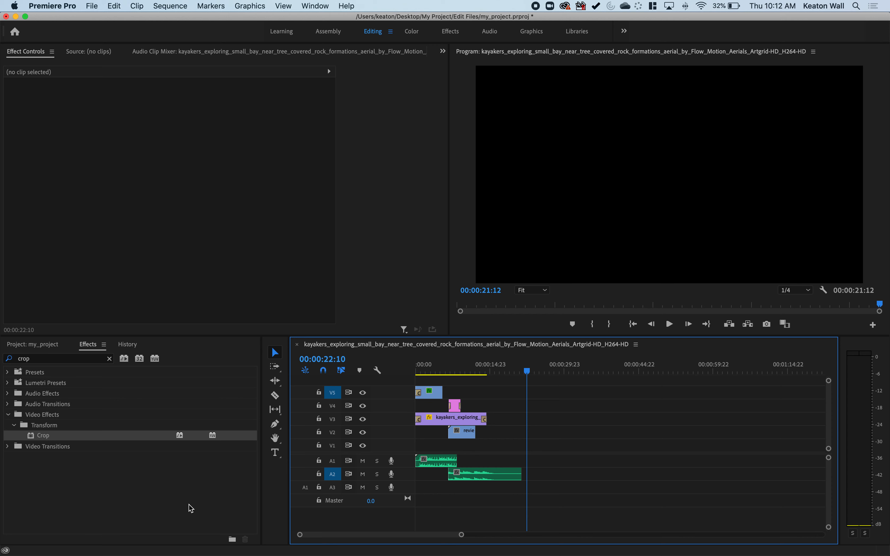
# - Create a 1920 x 1080, 23.976 fps color matte in pure white and name it "white"
pyautogui.click(33, 345)
pyautogui.click(75, 483)
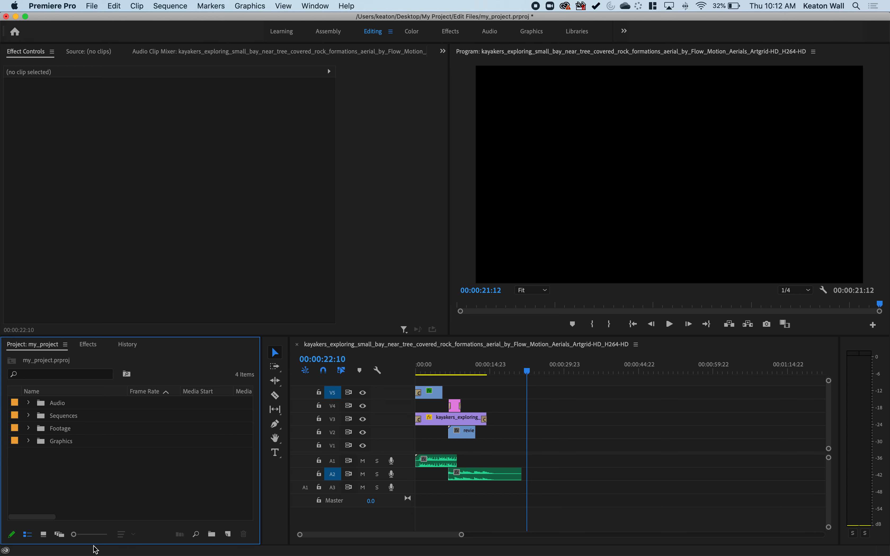
pyautogui.click(228, 535)
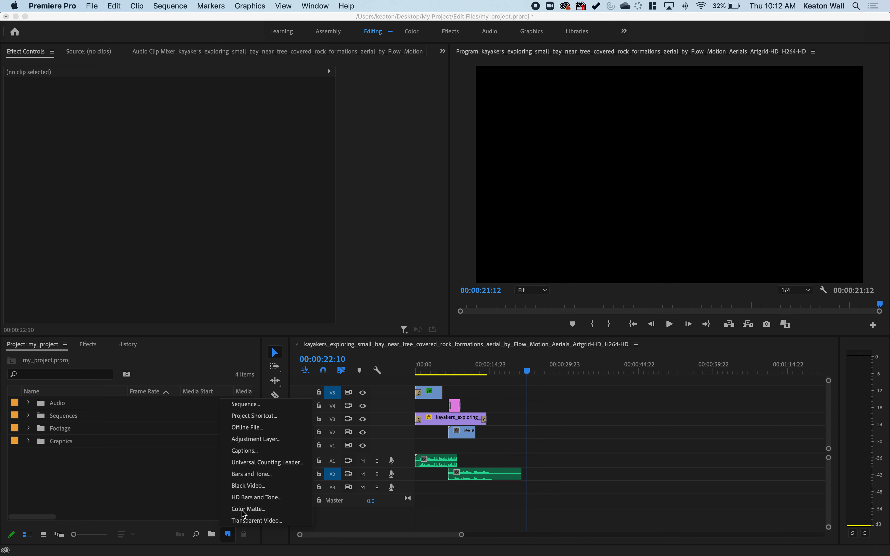
pyautogui.click(267, 511)
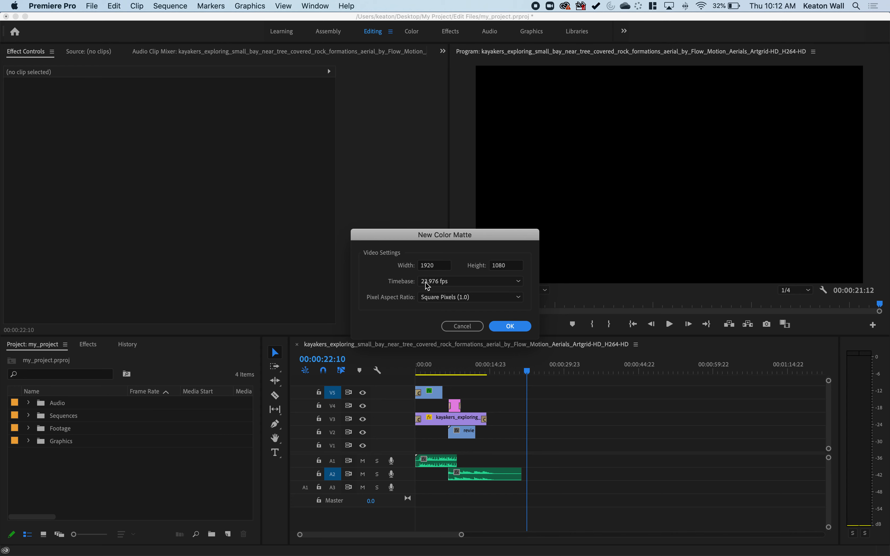
pyautogui.click(518, 331)
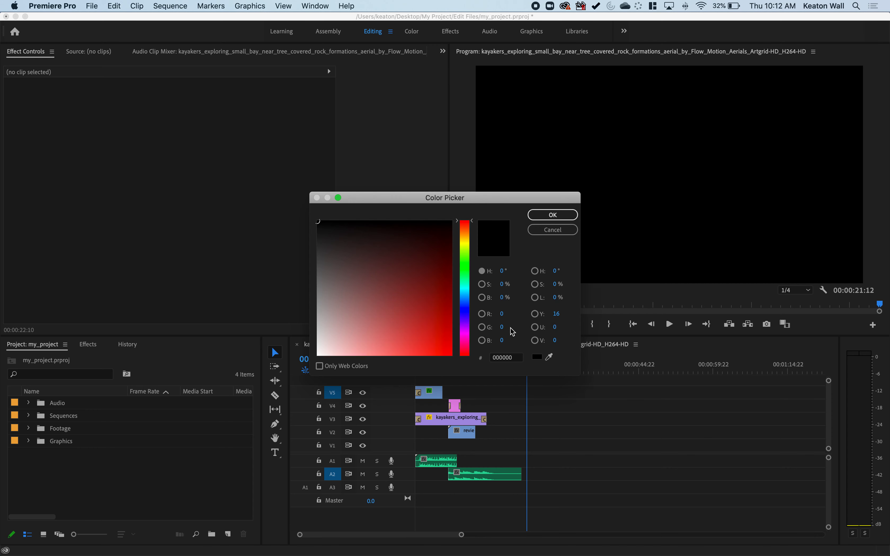
pyautogui.moveTo(338, 258); pyautogui.dragTo(298, 366)
pyautogui.click(554, 216)
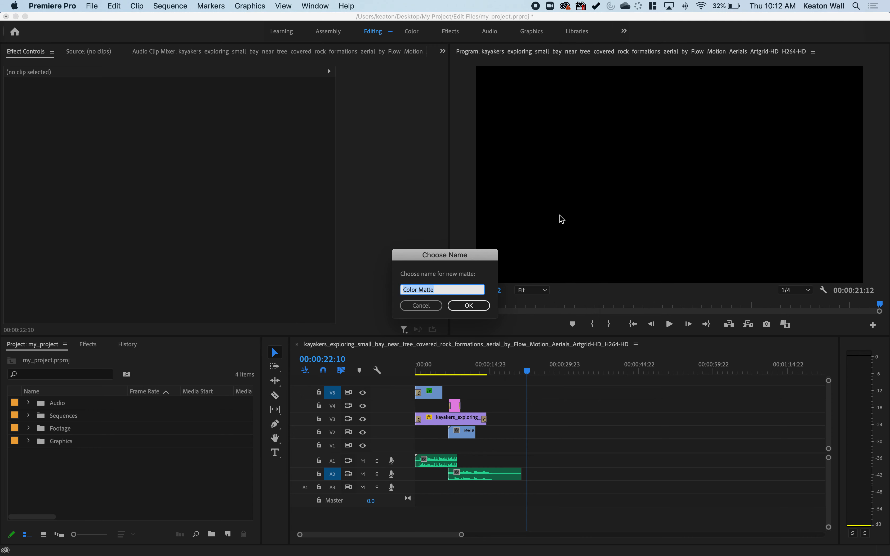
pyautogui.write('white')
pyautogui.press('Return')
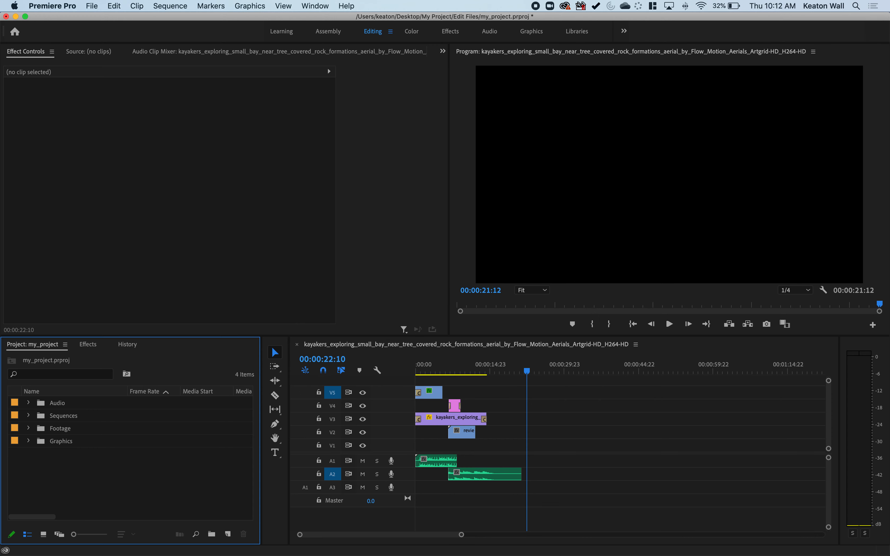
# - Move the white color matte into the project's Graphics bin, expand the bin and select the matte
pyautogui.moveTo(65, 457); pyautogui.dragTo(37, 428)
pyautogui.click(29, 428)
pyautogui.click(67, 445)
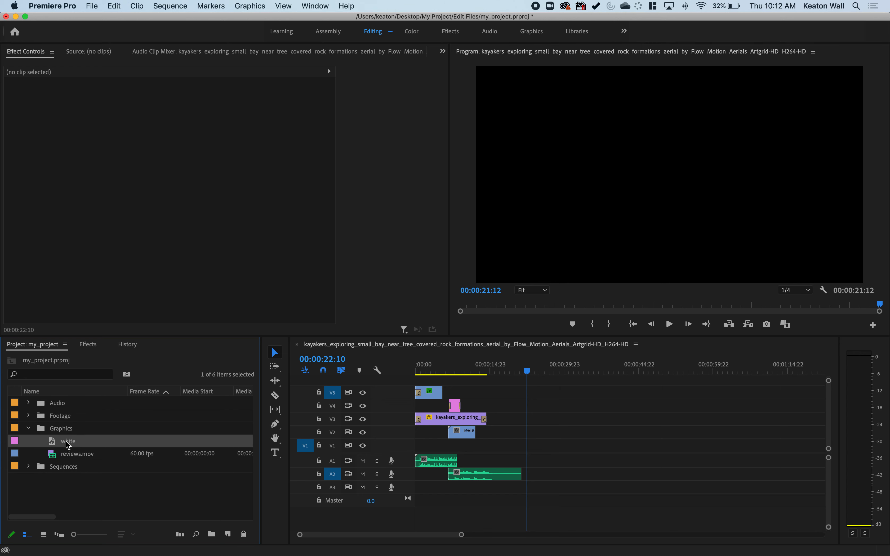
# - Add the white matte to the sequence and position it on V3 directly after the kayakers clip
pyautogui.moveTo(16, 444); pyautogui.dragTo(519, 407)
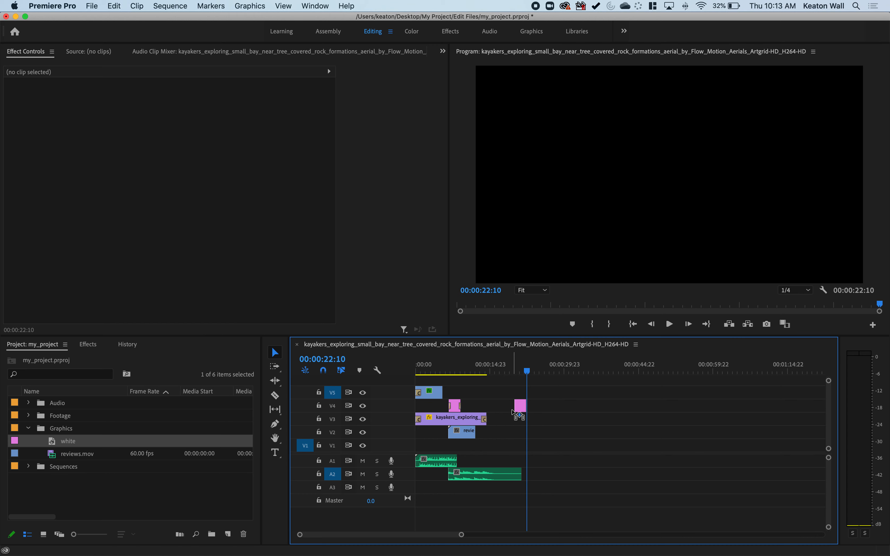
pyautogui.click(519, 369)
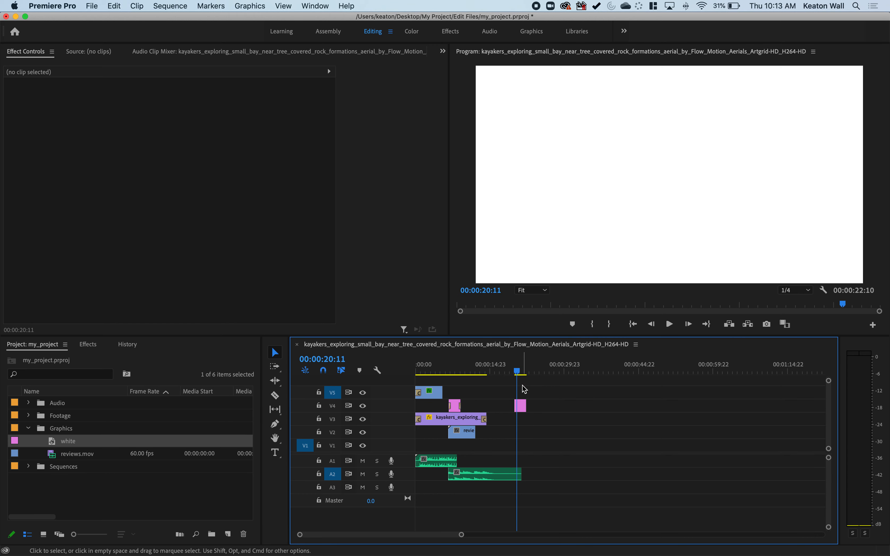
pyautogui.scroll(3, 519, 397)
pyautogui.scroll(2, 518, 398)
pyautogui.moveTo(579, 402); pyautogui.dragTo(474, 419)
# - Dismiss the transition duration setting without changes and delete the Cross Dissolve at the end of the kayakers clip
pyautogui.doubleClick(461, 420)
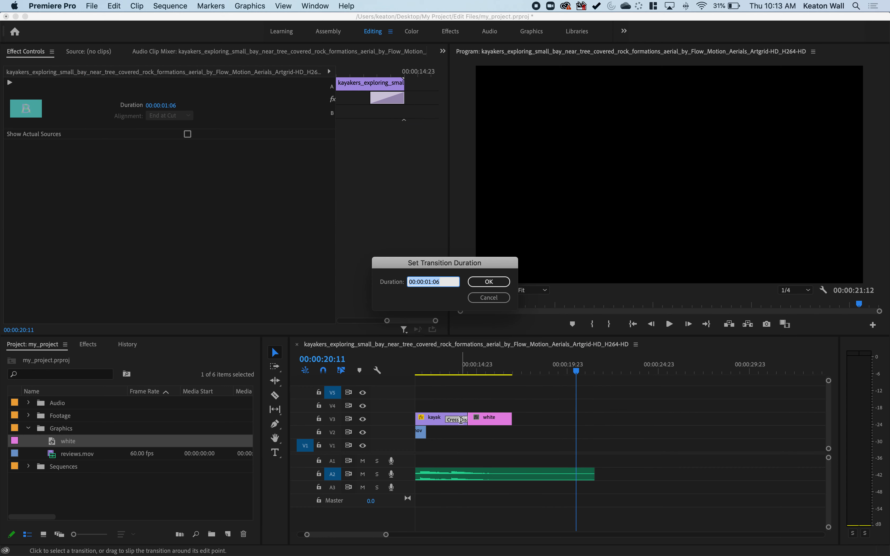
pyautogui.click(488, 298)
pyautogui.click(461, 426)
pyautogui.click(462, 421)
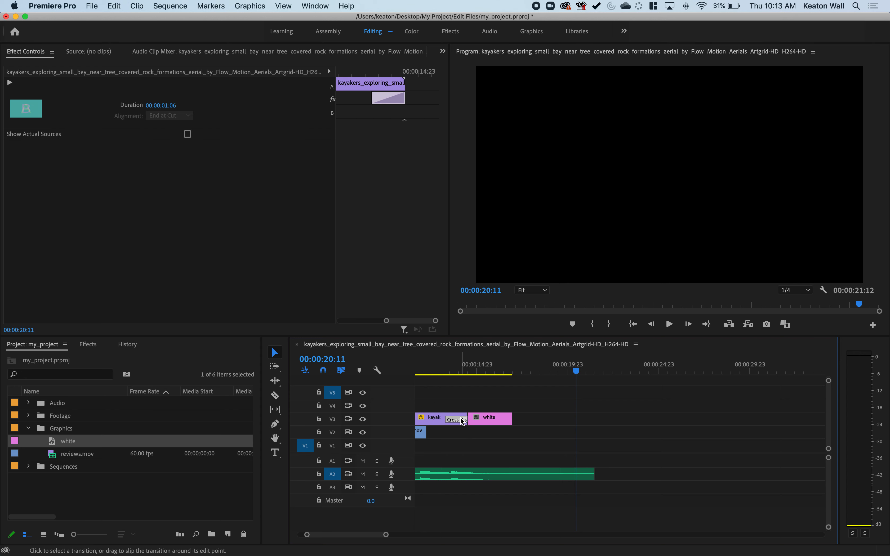
pyautogui.press('Delete')
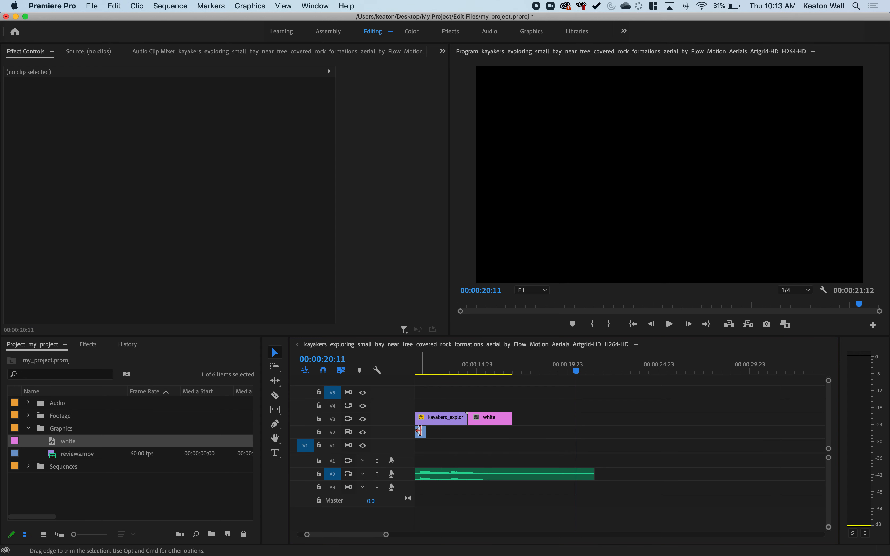
# - Copy the kayakers clip's opening Cross Dissolve onto the cut between the kayakers clip and the white matte
pyautogui.press('-')
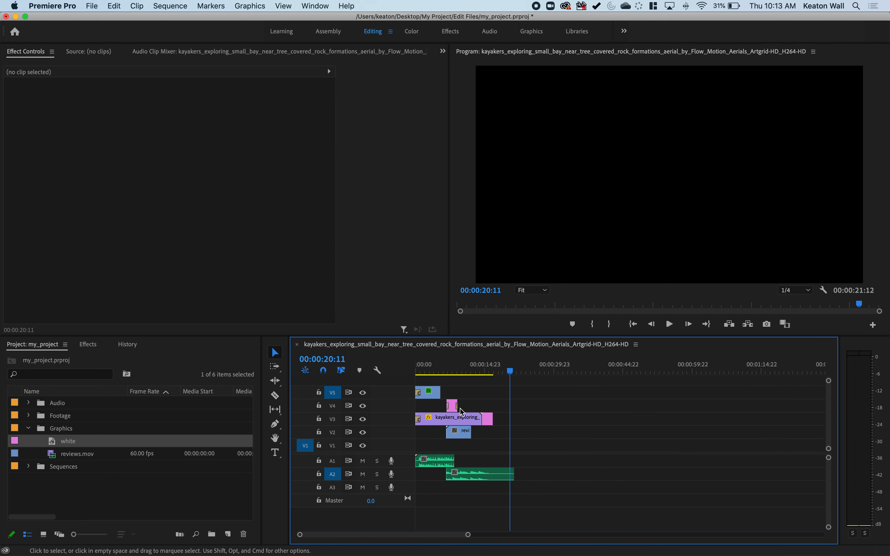
pyautogui.click(419, 420)
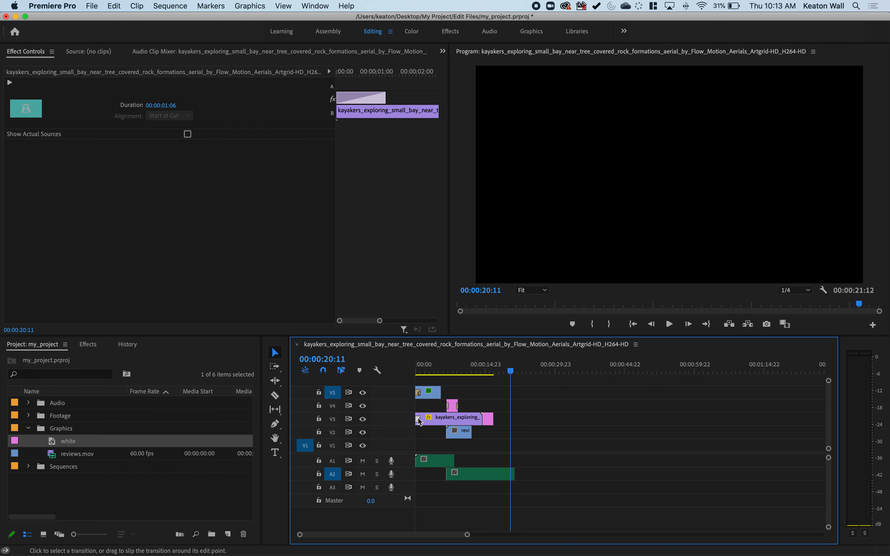
pyautogui.press('=')
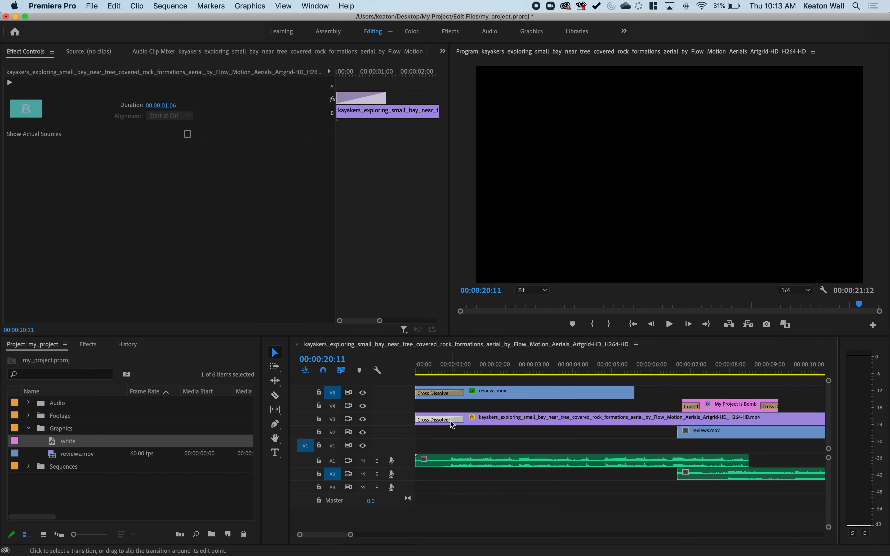
pyautogui.hscroll(10, 454, 421)
pyautogui.click(524, 421)
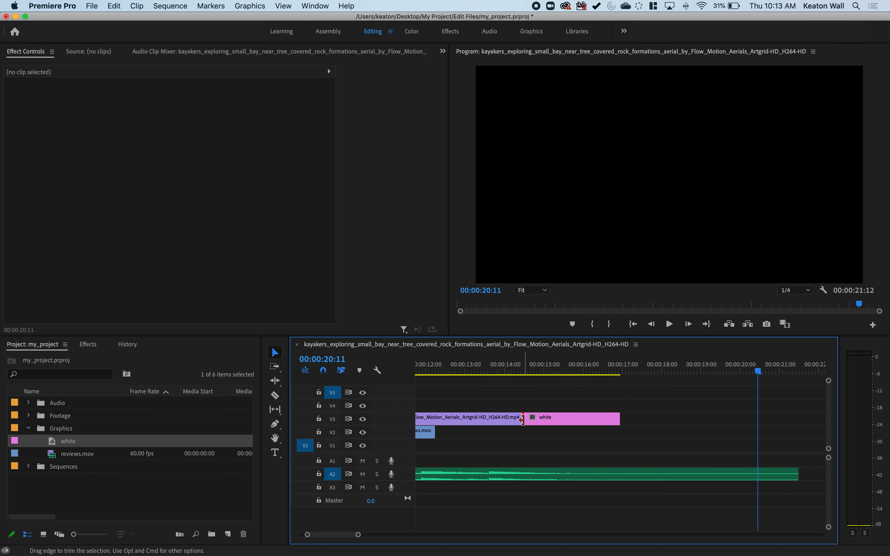
pyautogui.press('super+v')
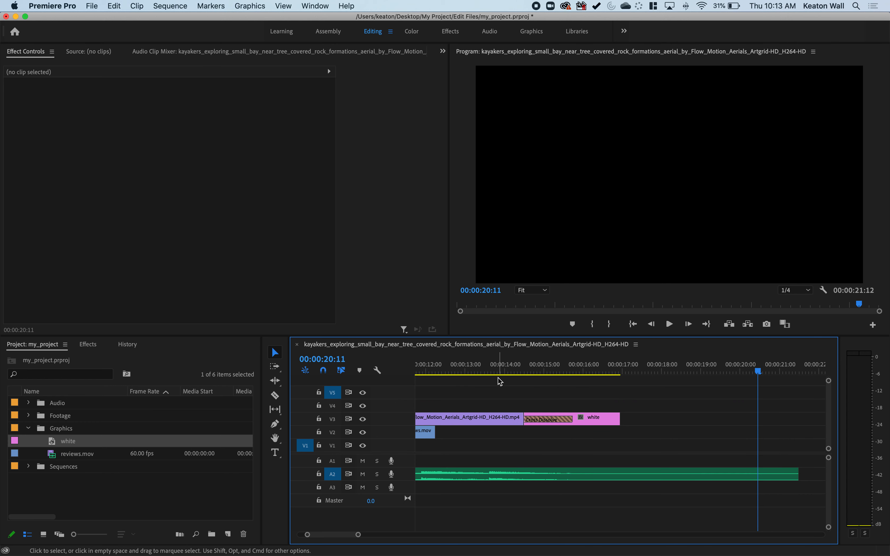
# - Place the playhead at 00:00:13:18 and extend the white matte on V3 to the end of the music
pyautogui.click(495, 369)
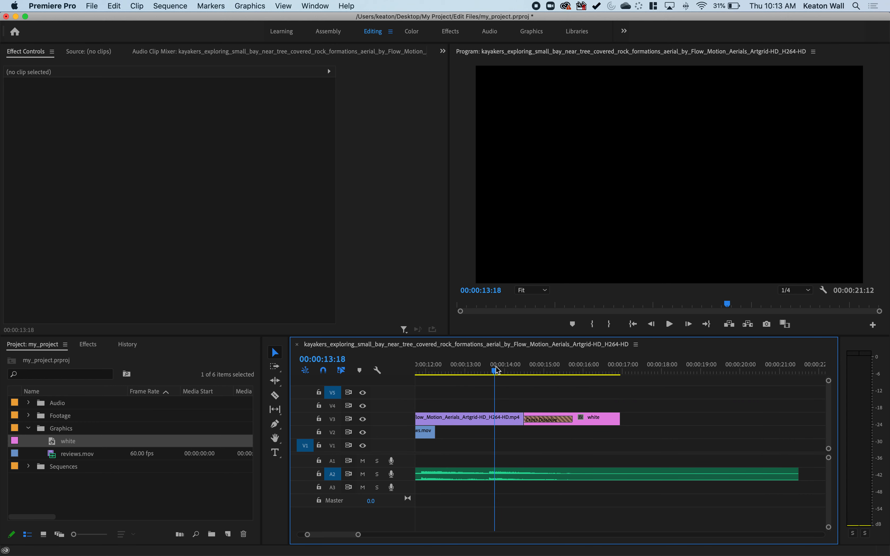
pyautogui.scroll(-5, 490, 407)
pyautogui.moveTo(512, 419); pyautogui.dragTo(548, 419)
pyautogui.click(502, 422)
pyautogui.press('Delete')
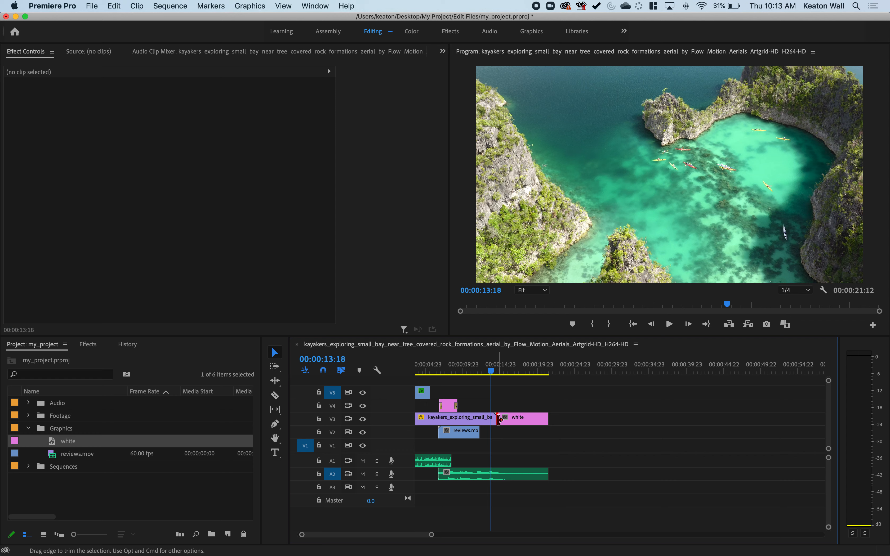
pyautogui.press('super+z')
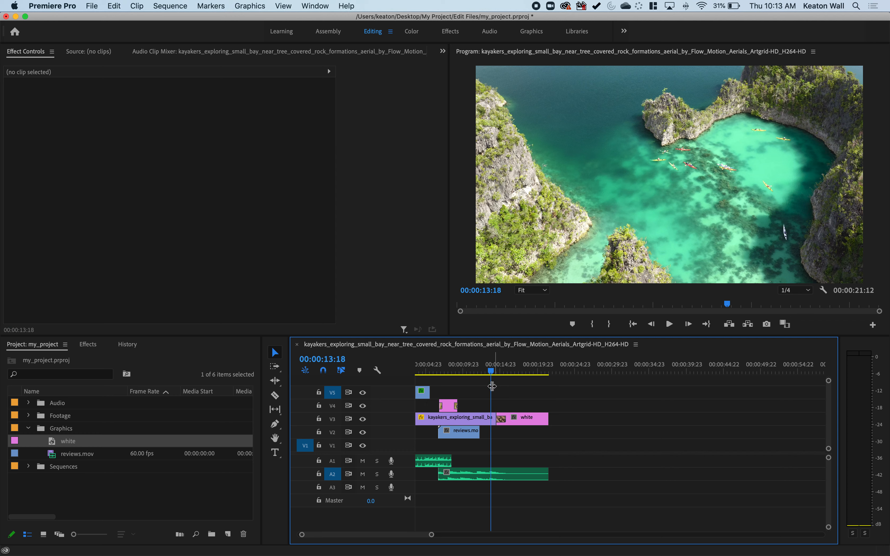
# - Play the dissolve from the kayakers clip into the white matte, starting at 00:00:13:18
pyautogui.press('space')
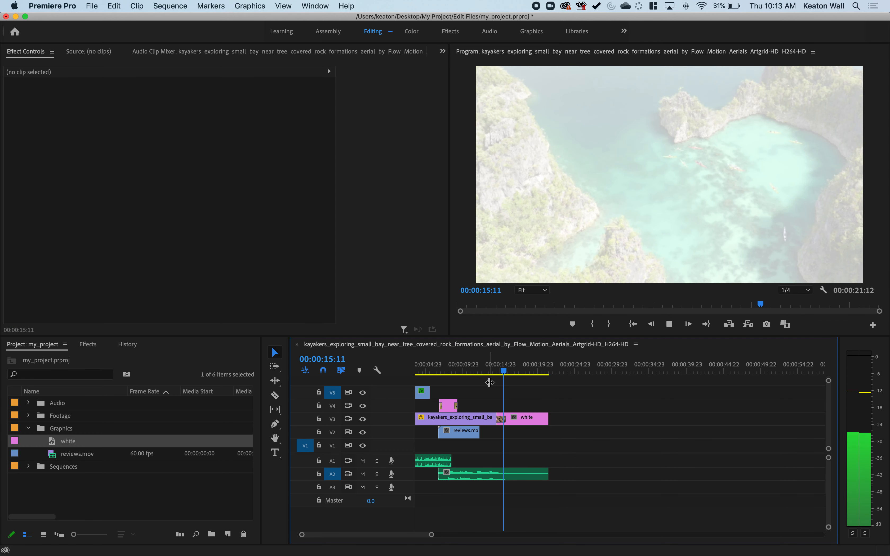
pyautogui.press('space')
# - Shift the white matte earlier on V3 to about 00:00:14:00, overwriting the kayakers clip's end, and reapply a Cross Dissolve at the cut
pyautogui.press('=')
pyautogui.press('=')
pyautogui.press('=')
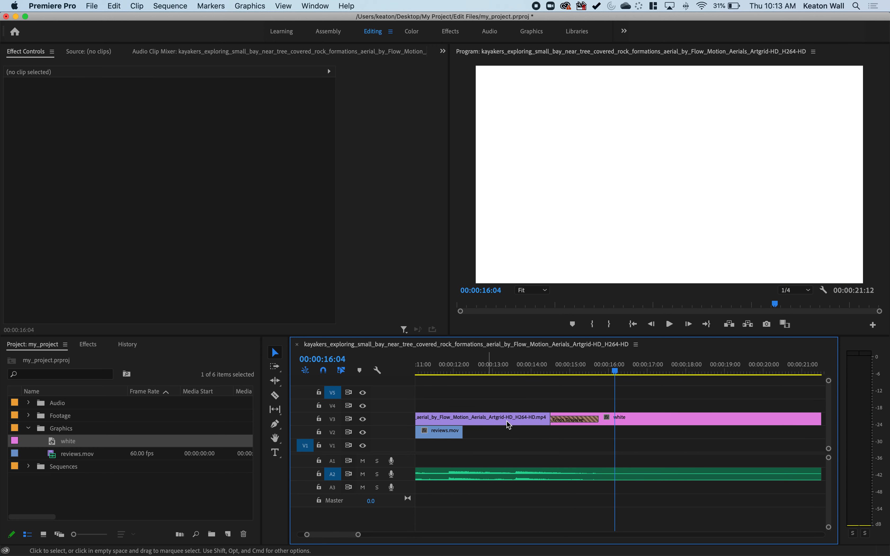
pyautogui.moveTo(580, 421); pyautogui.dragTo(556, 422)
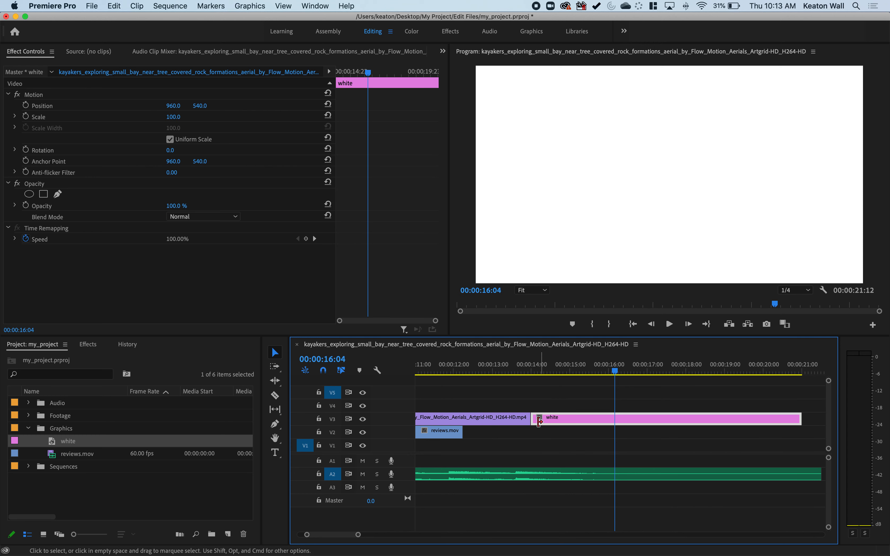
pyautogui.click(572, 438)
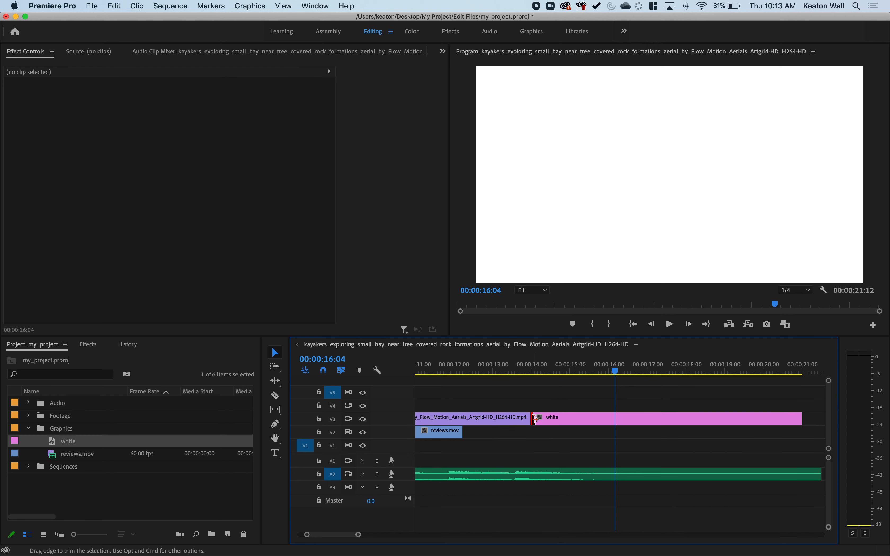
# - Play the revised fade to white from 00:00:13:02 and stop once the frame is fully white
pyautogui.click(496, 371)
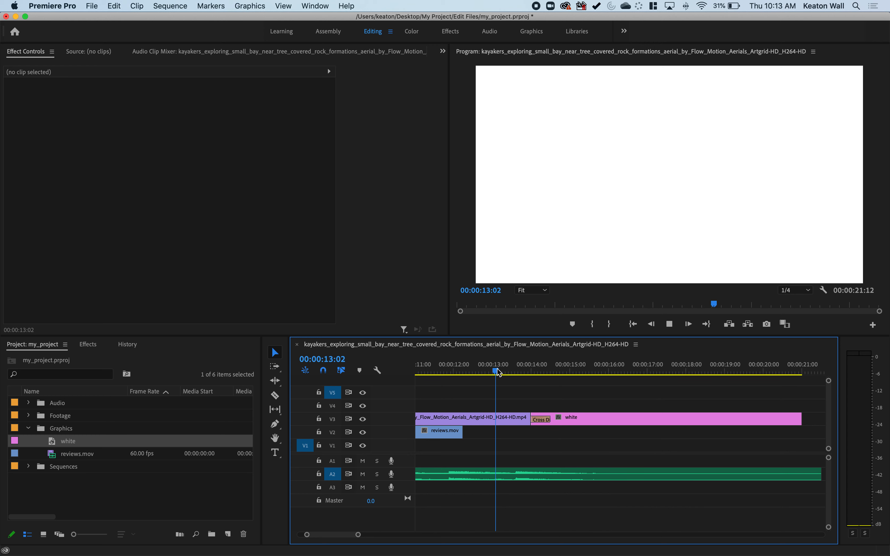
pyautogui.press('space')
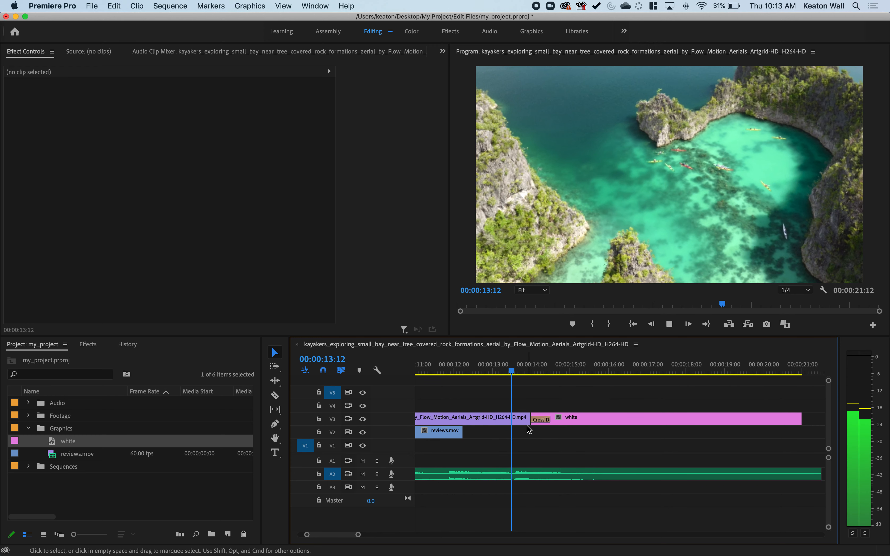
pyautogui.press('space')
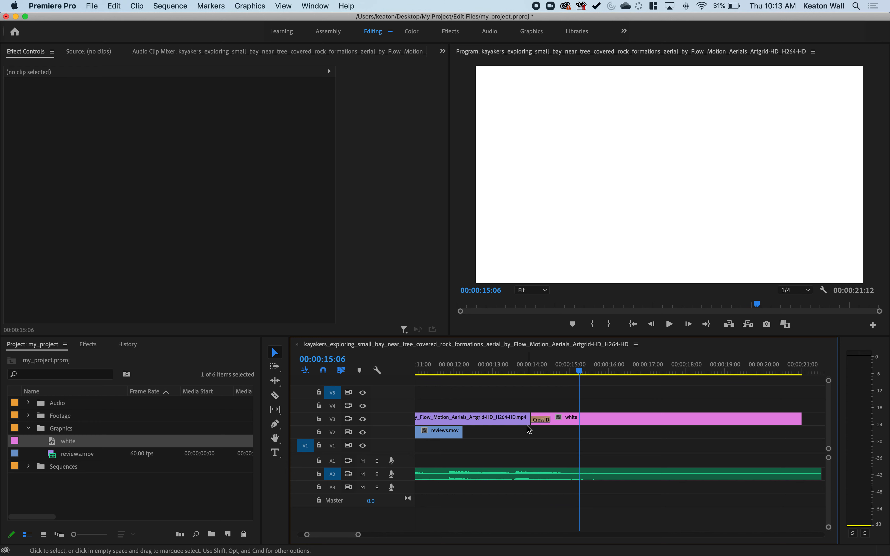
# - Move the white matte up to V4, starting about 00:00:13:07 over the kayakers clip's end, and apply a Cross Dissolve to its start
pyautogui.moveTo(580, 373)
pyautogui.mouseDown()
pyautogui.moveTo(517, 381)
pyautogui.moveTo(595, 379)
pyautogui.mouseUp()
pyautogui.click(563, 418)
pyautogui.moveTo(570, 418); pyautogui.dragTo(546, 407)
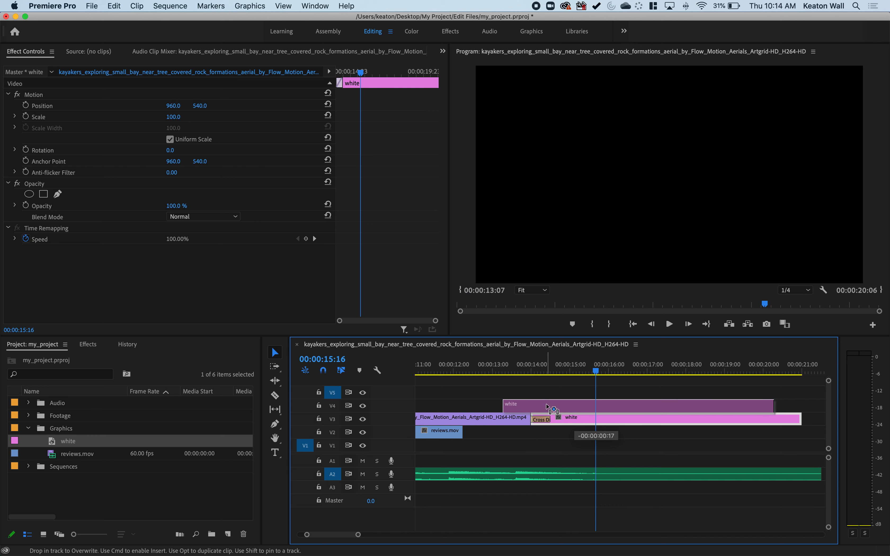
pyautogui.click(487, 405)
pyautogui.click(510, 405)
pyautogui.press('super+d')
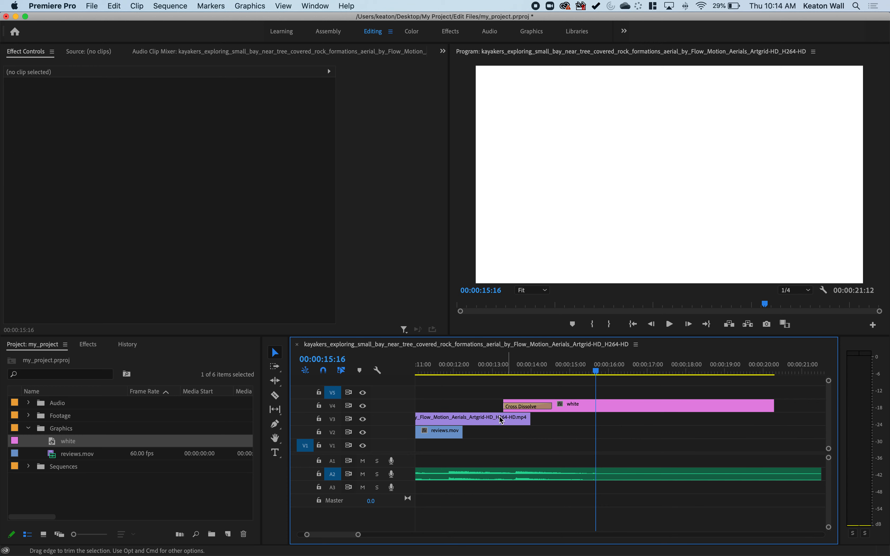
# - Shift the white matte on V4 earlier to start at about 00:00:12:22 and place the playhead at 00:00:12:09
pyautogui.moveTo(569, 406); pyautogui.dragTo(543, 407)
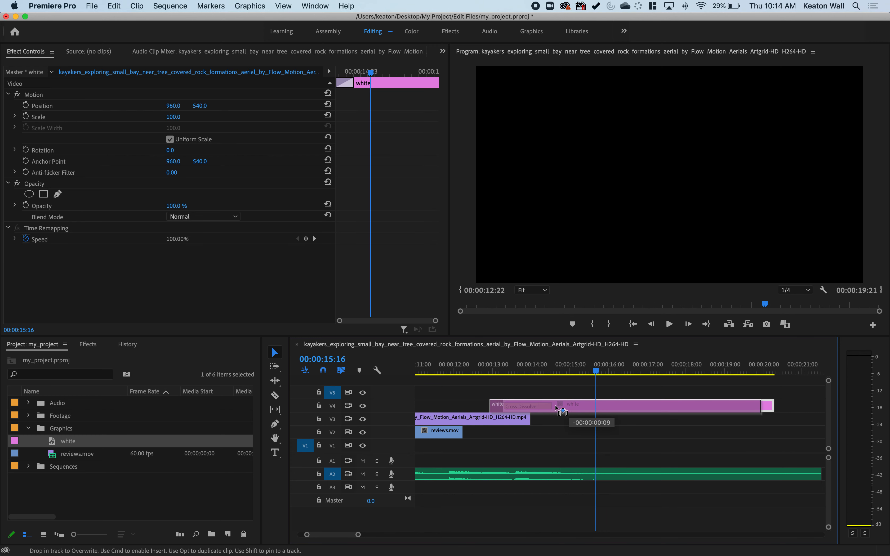
pyautogui.click(469, 369)
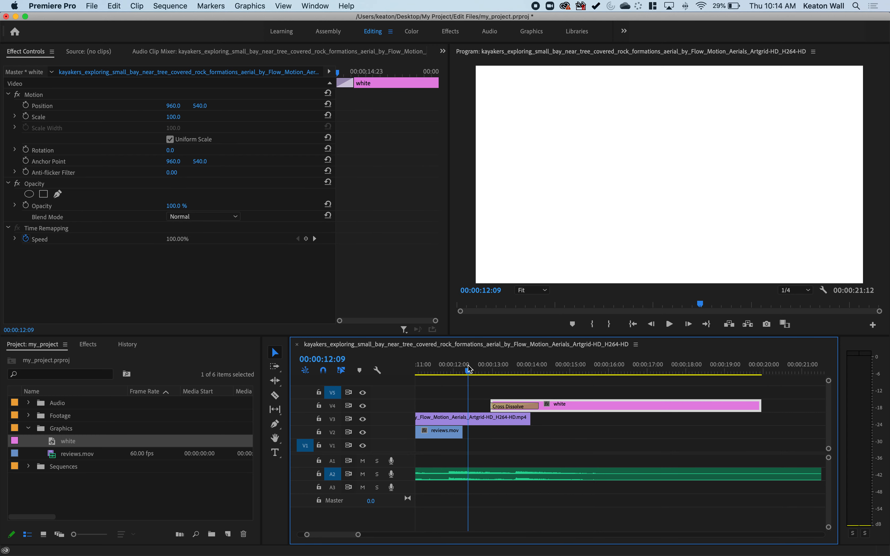
# - Shift the white matte on V4 earlier to start at about 00:00:12:17 and replay the fade to white
pyautogui.press('space')
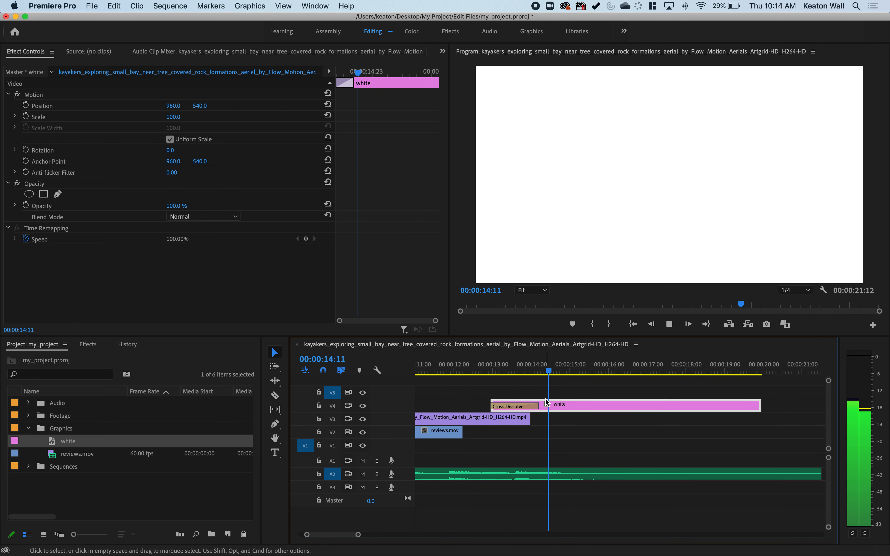
pyautogui.click(550, 409)
pyautogui.moveTo(549, 408); pyautogui.dragTo(540, 405)
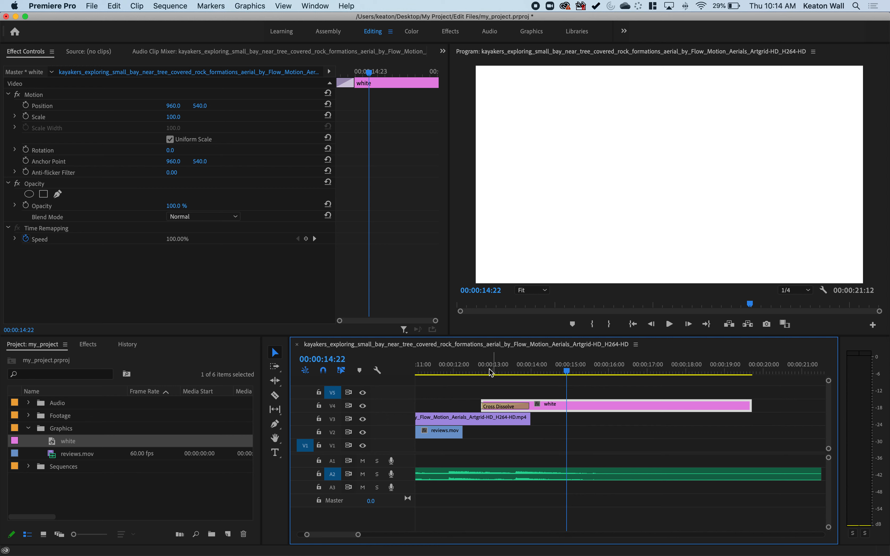
pyautogui.click(475, 370)
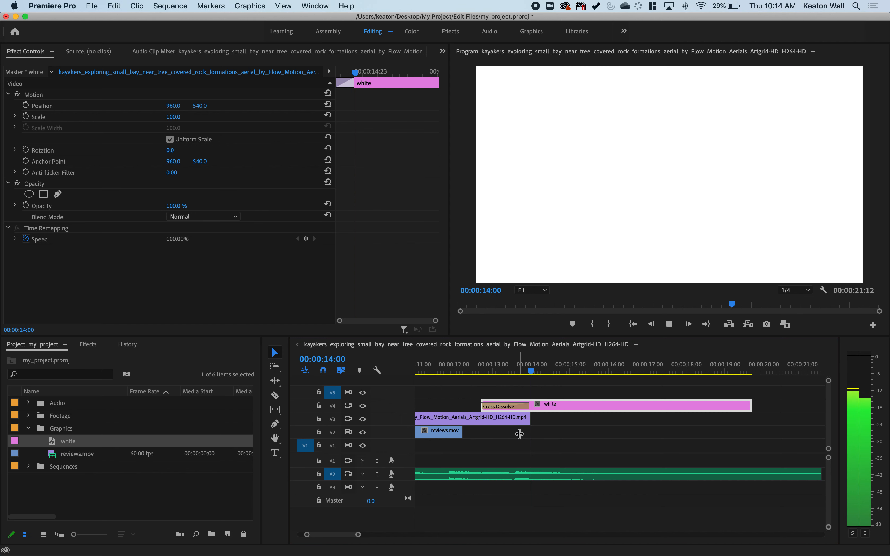
pyautogui.press('space')
# - Mark the sequence's In point at 00:00:00:00
pyautogui.press('-')
pyautogui.press('-')
pyautogui.press('-')
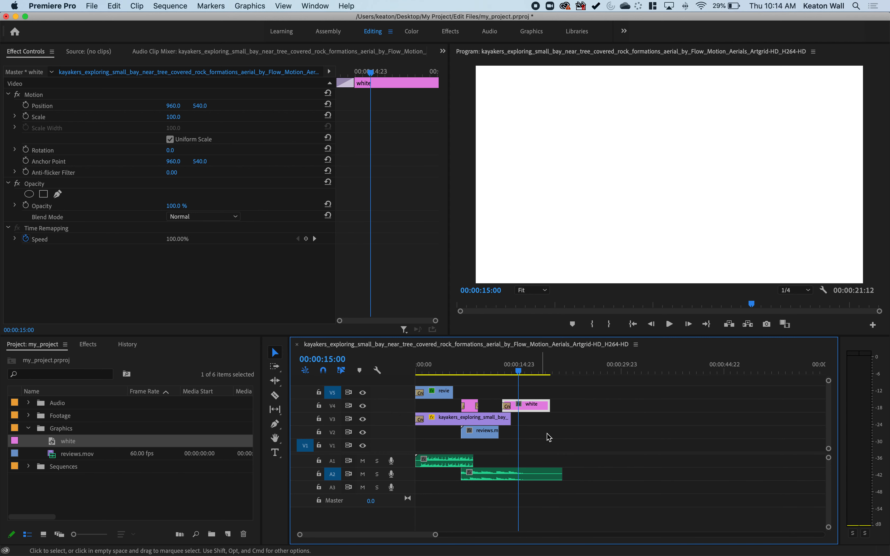
pyautogui.click(560, 439)
pyautogui.click(565, 371)
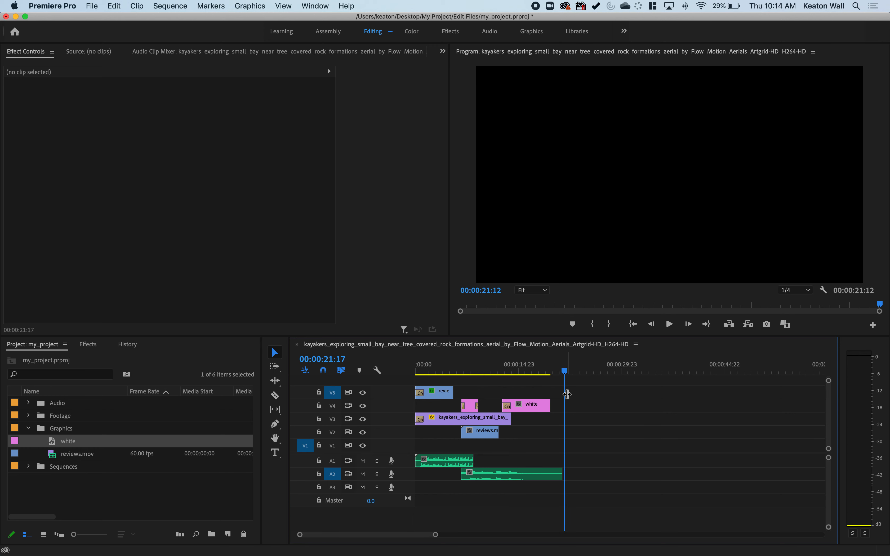
pyautogui.moveTo(433, 370); pyautogui.dragTo(399, 371)
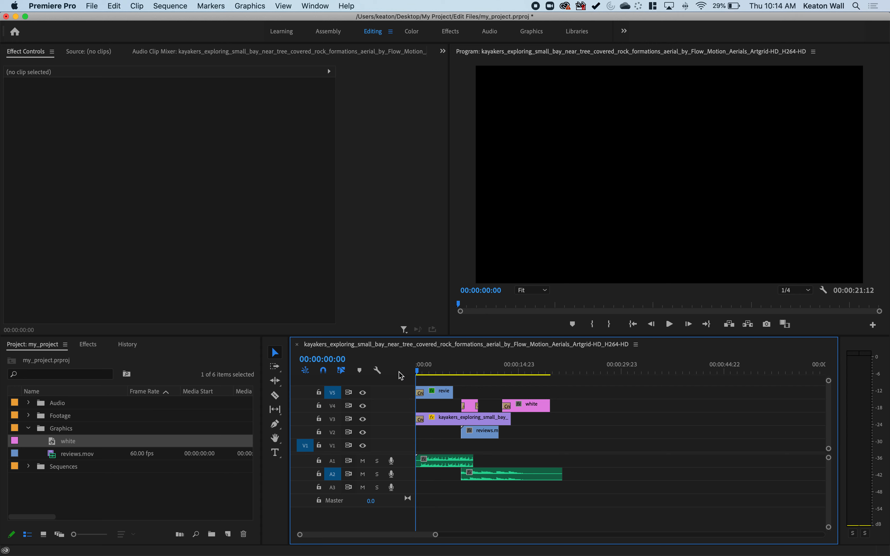
pyautogui.press('i')
# - Mark the sequence's Out point at 00:00:21:12, where the music on A2 ends, and view the whole marked range
pyautogui.click(560, 369)
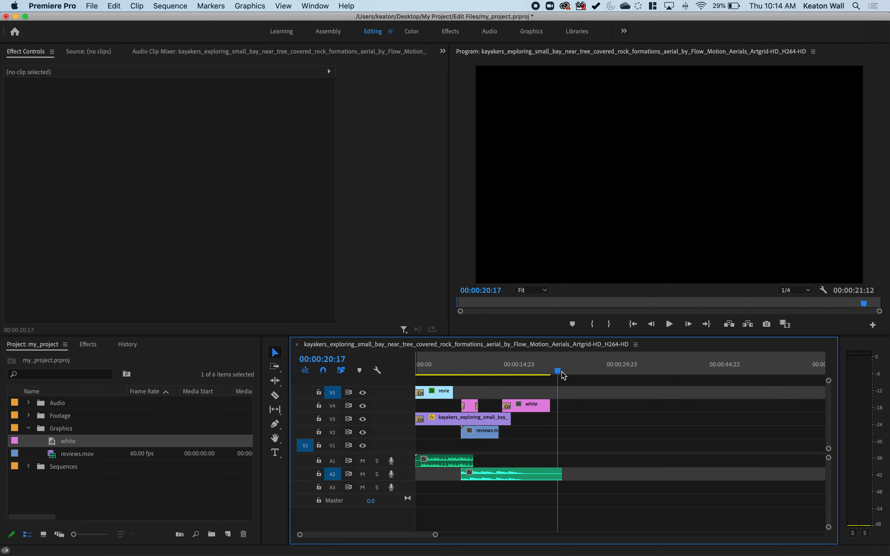
pyautogui.scroll(5, 595, 479)
pyautogui.hscroll(-3, 485, 434)
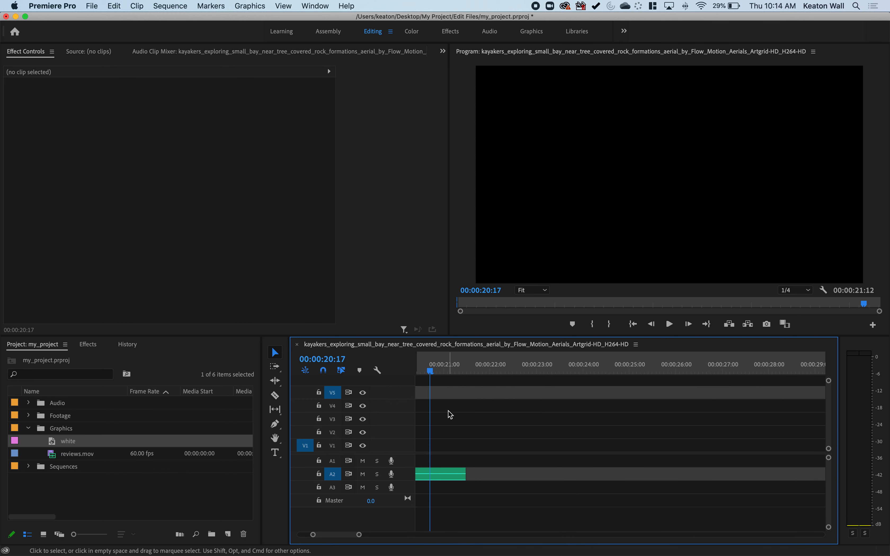
pyautogui.click(491, 370)
pyautogui.moveTo(492, 372); pyautogui.dragTo(473, 386)
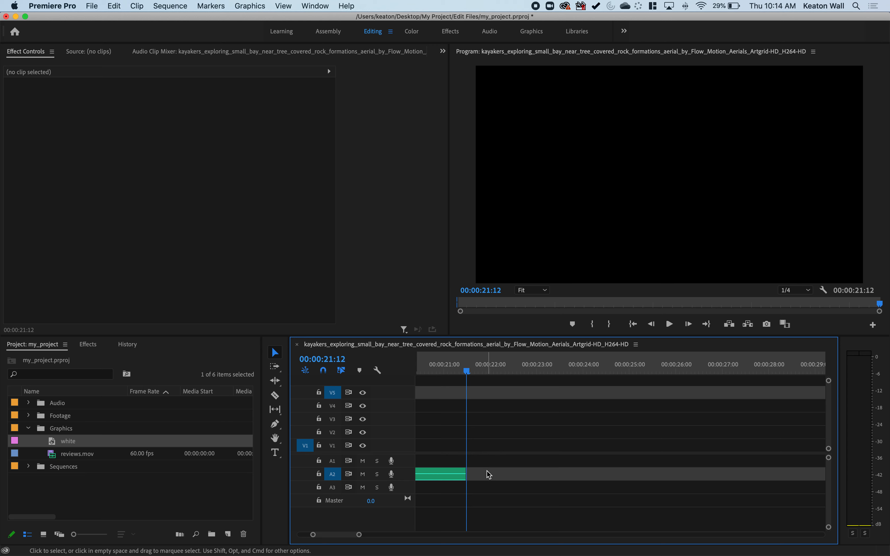
pyautogui.press('o')
pyautogui.press('-')
pyautogui.press('-')
pyautogui.press('-')
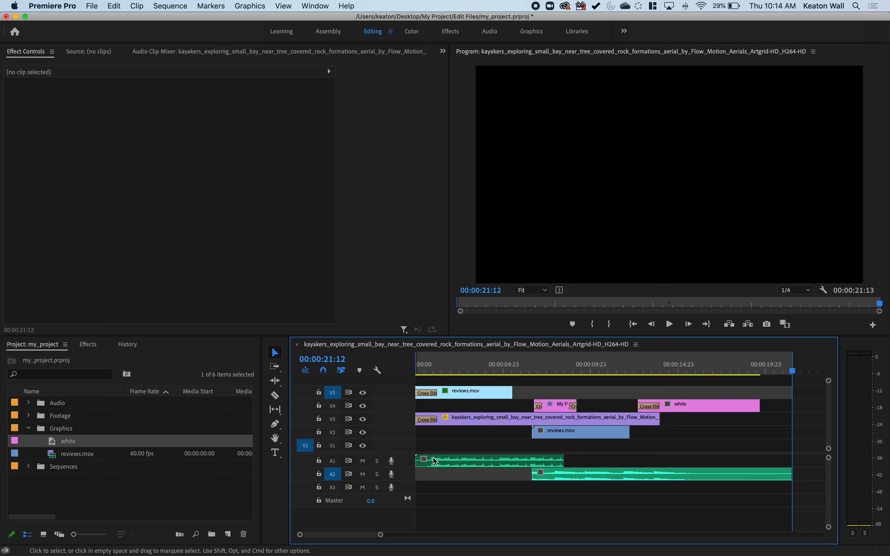
pyautogui.press('-')
pyautogui.press('-')
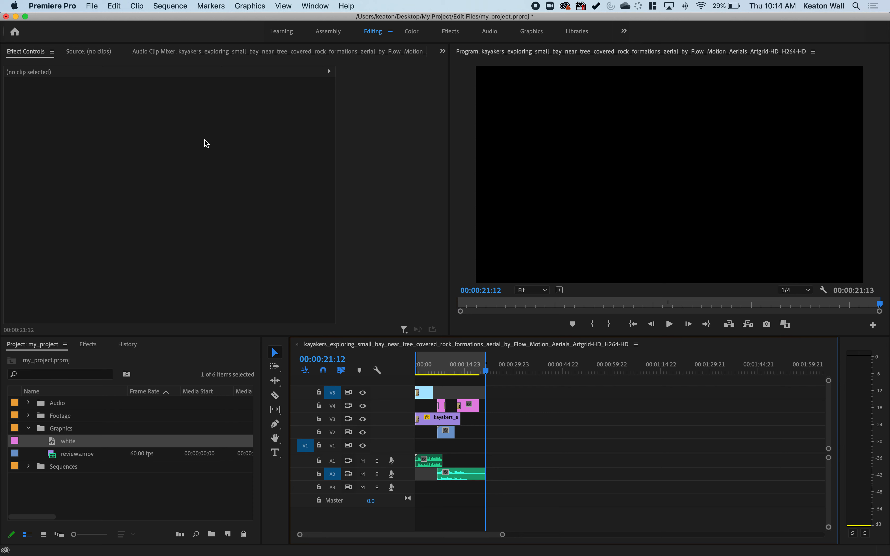
# - Open the media export settings for the sequence and enter my_project_export1 as the output file name
pyautogui.press('super+m')
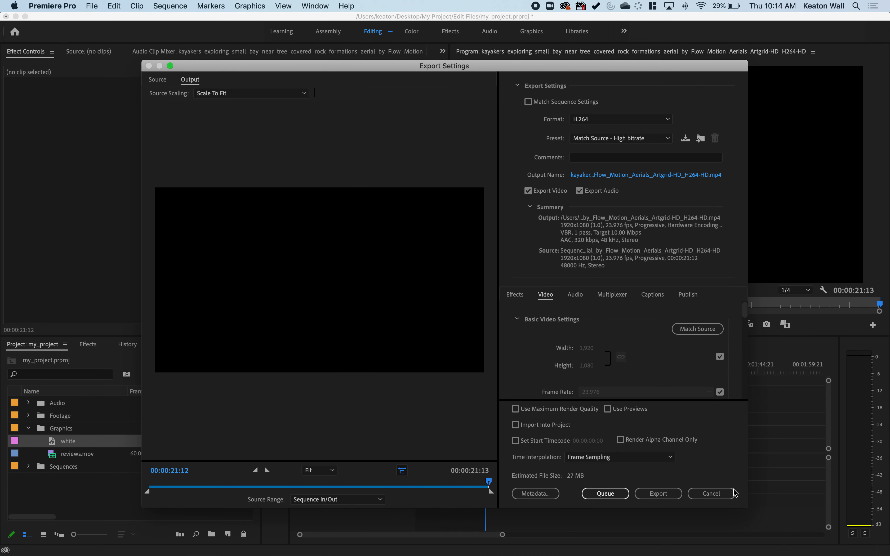
pyautogui.click(711, 494)
pyautogui.click(91, 6)
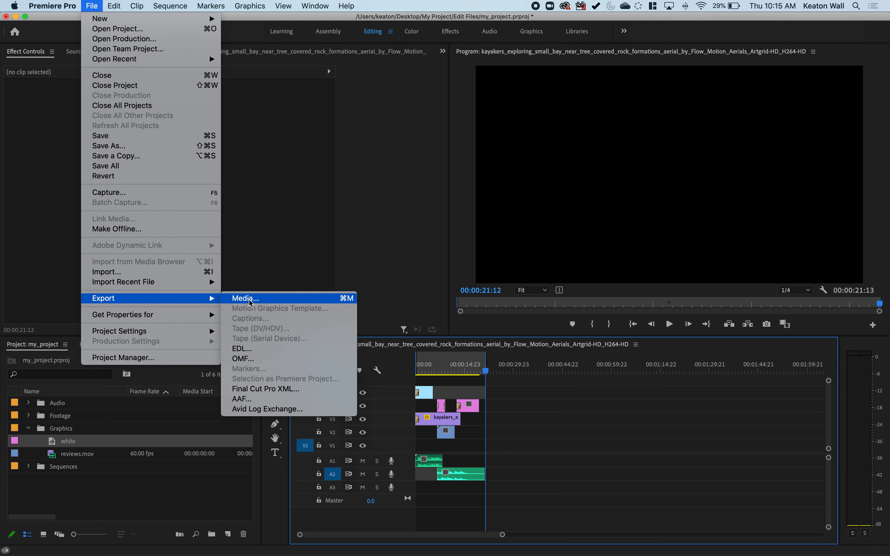
pyautogui.click(248, 300)
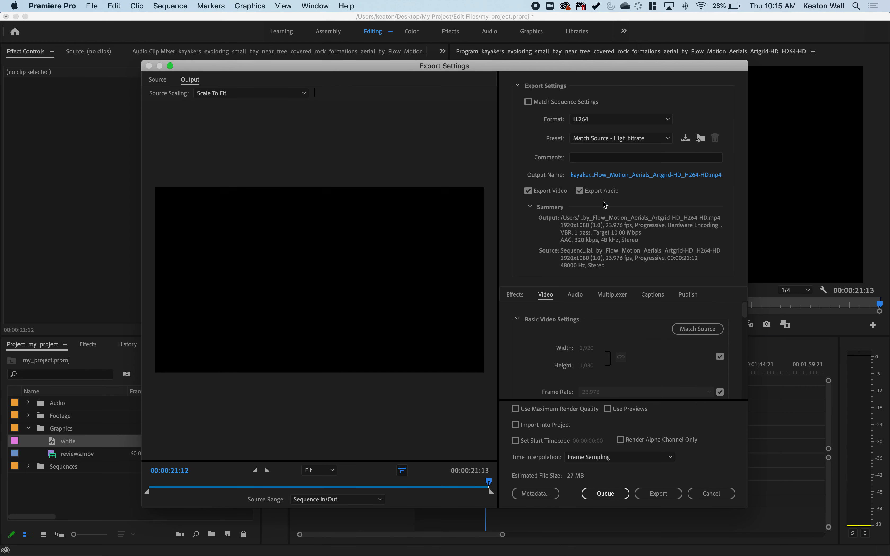
pyautogui.click(604, 175)
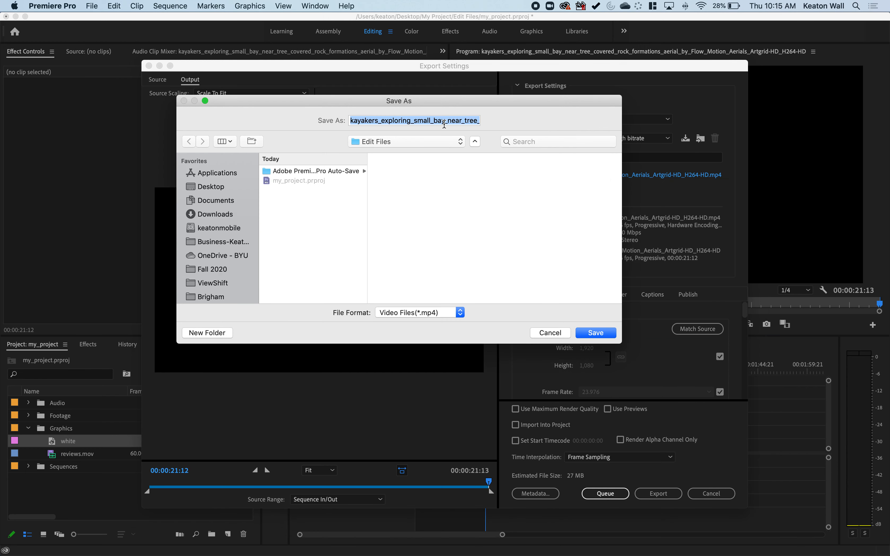
pyautogui.write('my_project_export1')
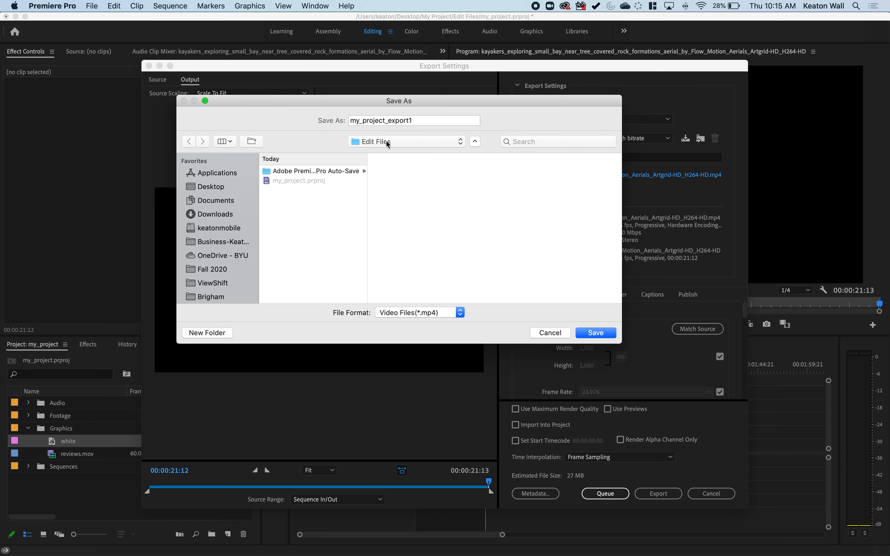
# - Create an Exports folder inside My Project on the Desktop and save the output location there
pyautogui.click(357, 146)
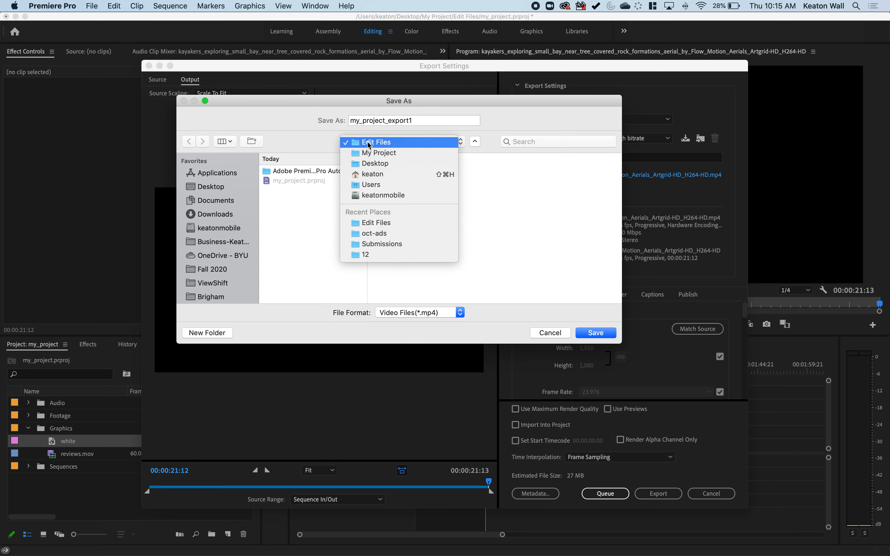
pyautogui.click(372, 156)
pyautogui.click(221, 186)
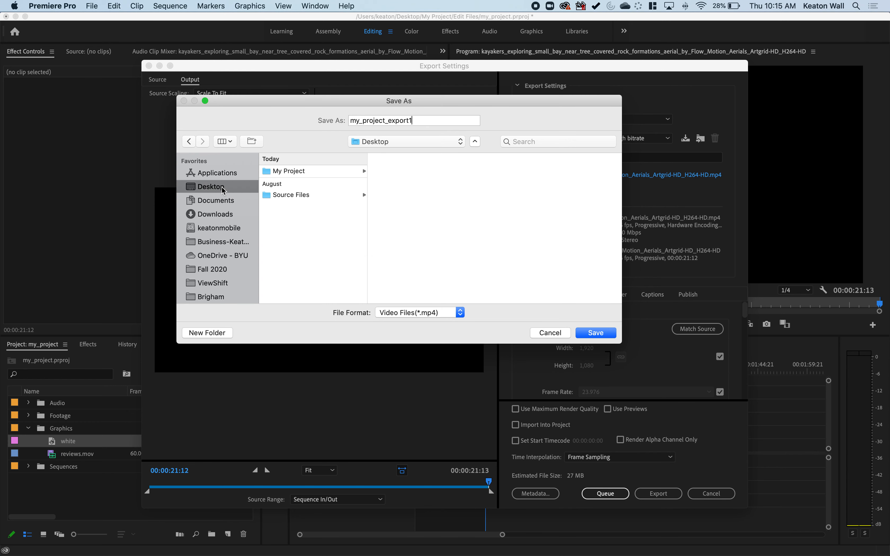
pyautogui.click(288, 176)
pyautogui.click(207, 333)
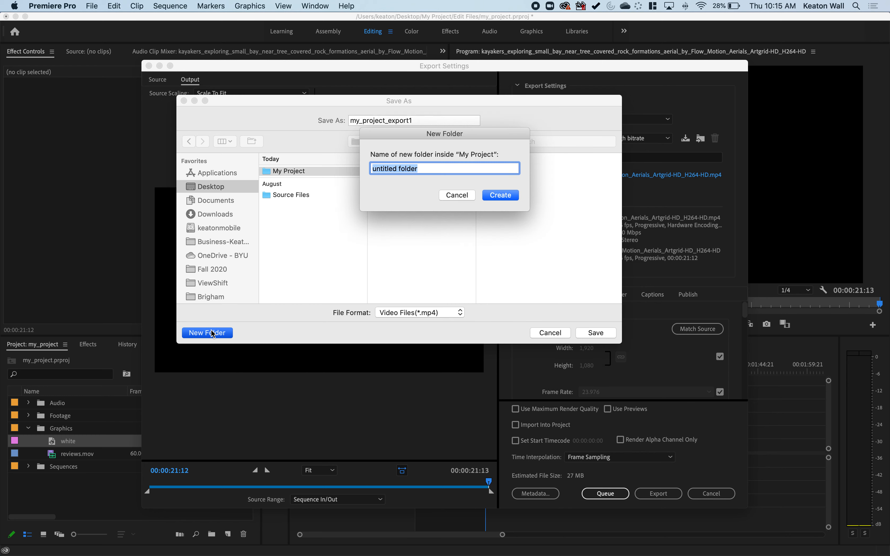
pyautogui.write('Exports')
pyautogui.press('Return')
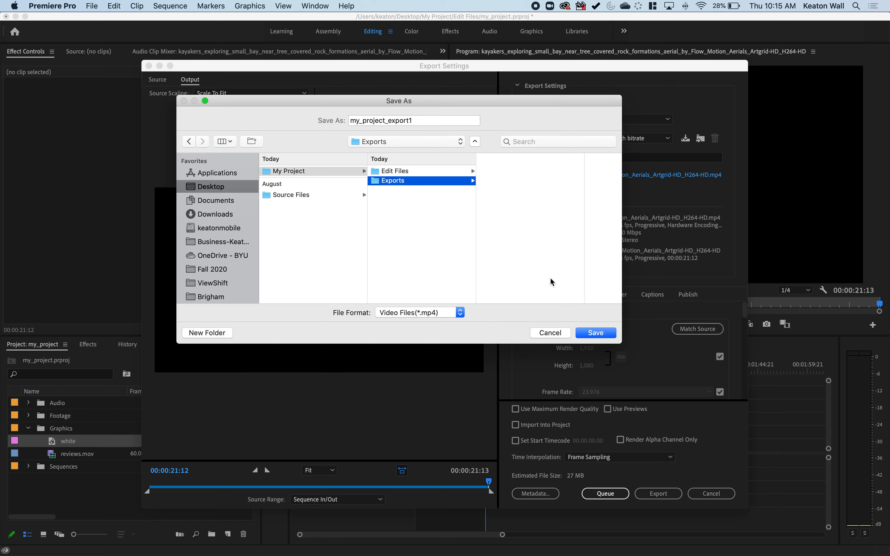
pyautogui.click(595, 333)
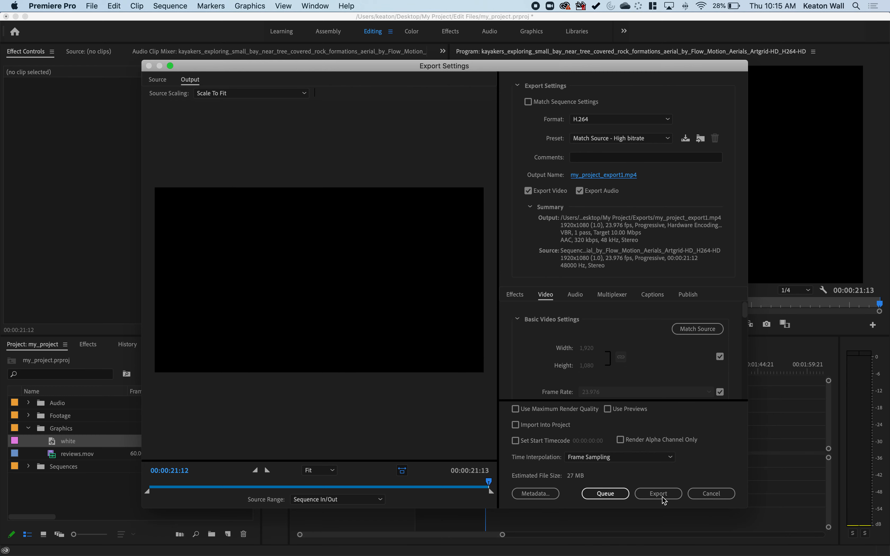
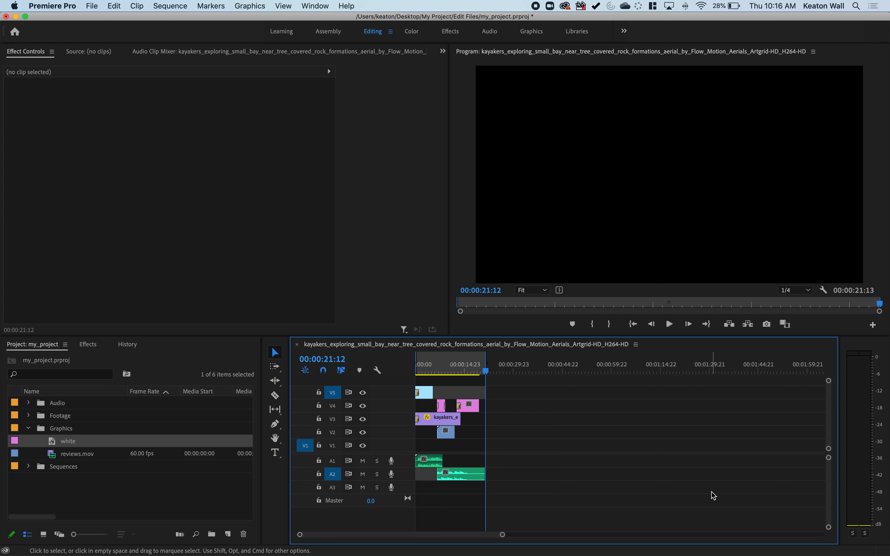
pyautogui.press('super+m')
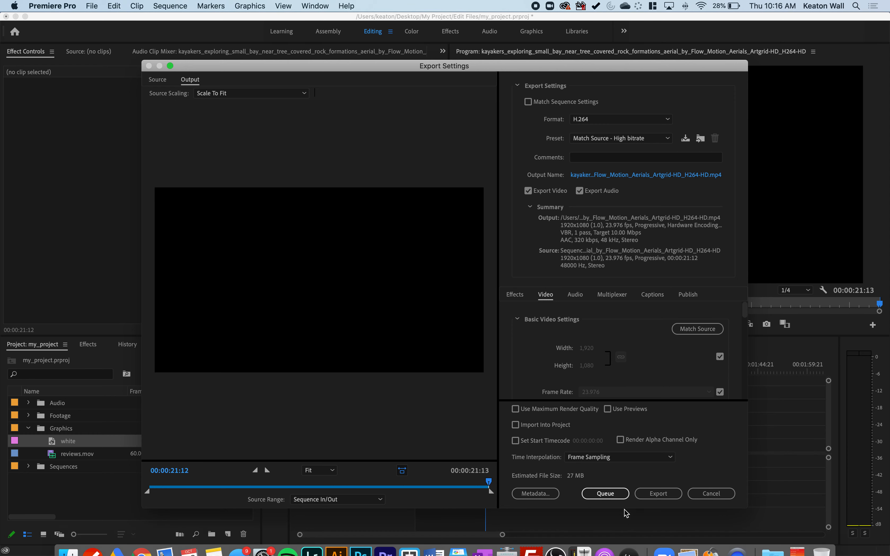
pyautogui.click(722, 497)
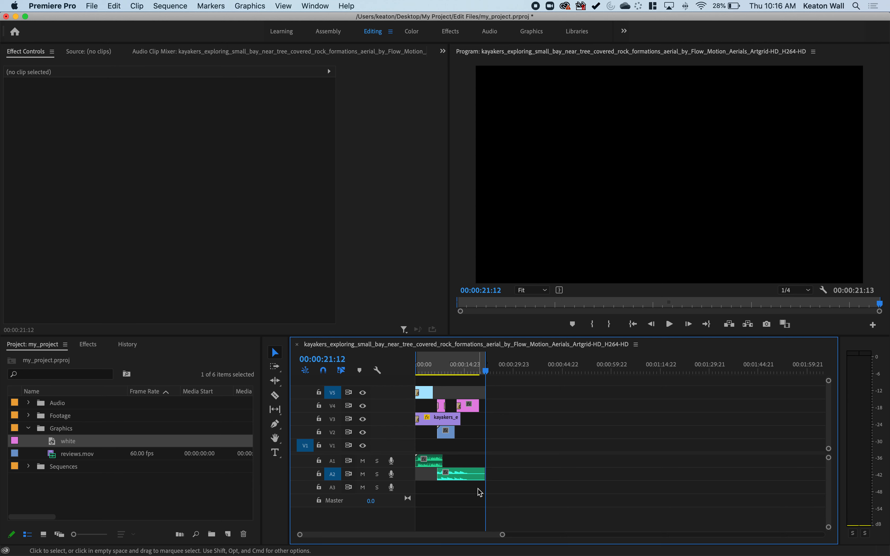
pyautogui.click(380, 244)
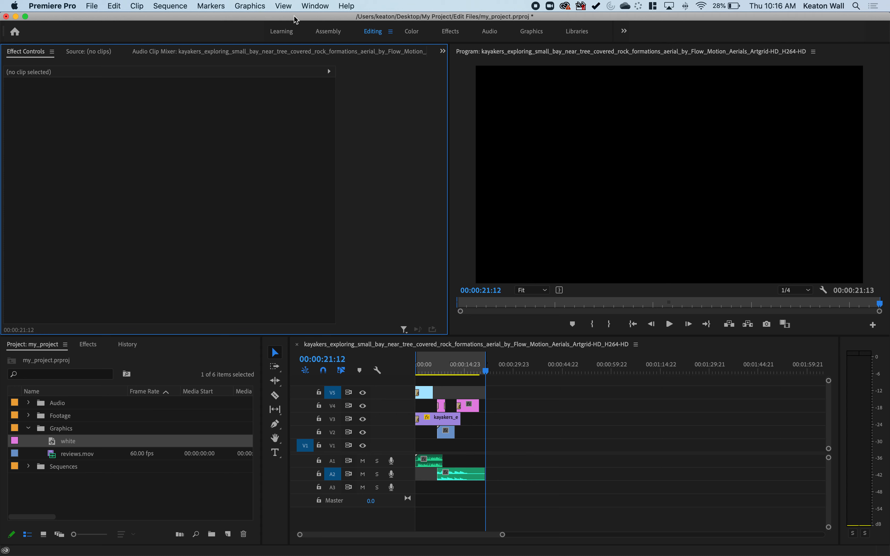
# - Switch to Finder and collapse the App, Footage, Premiere Pro Edit File, Logo and Audio folders inside Source Files
pyautogui.moveTo(93, 539)
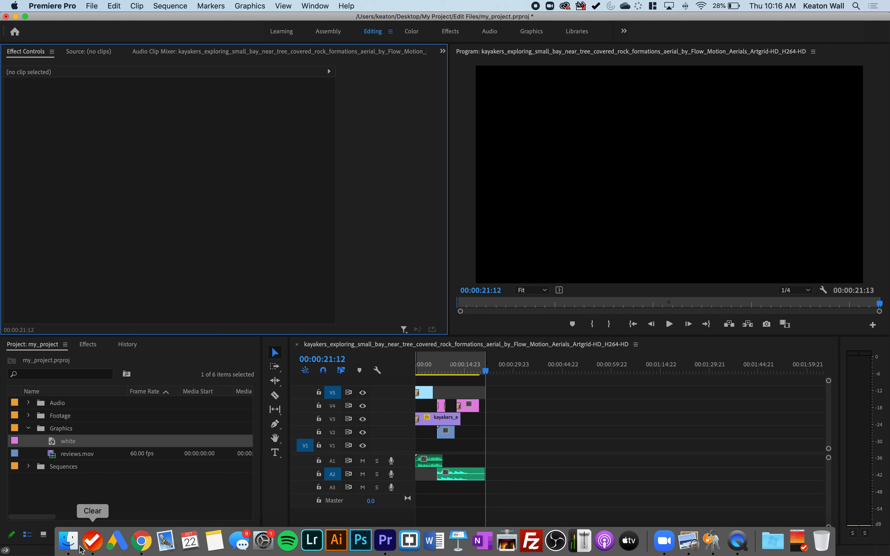
pyautogui.click(68, 539)
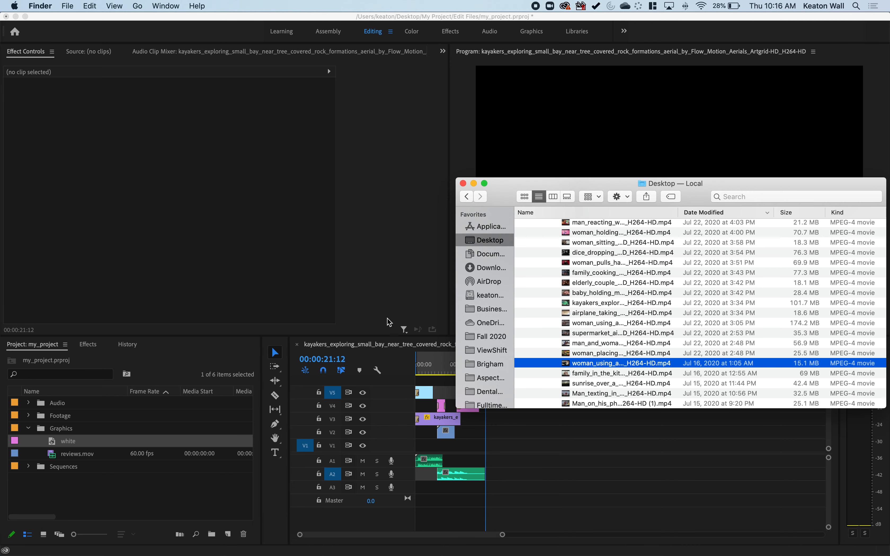
pyautogui.scroll(10, 638, 345)
pyautogui.scroll(-5, 638, 345)
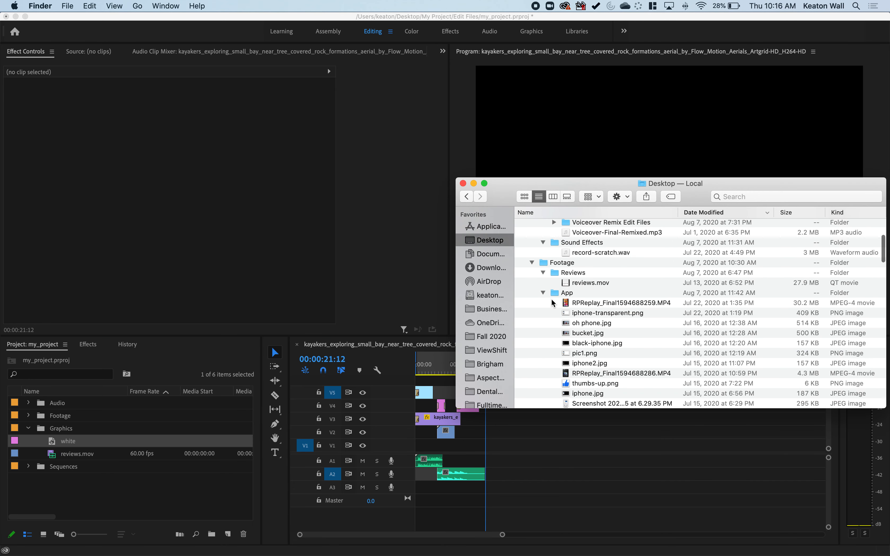
pyautogui.click(543, 293)
pyautogui.click(531, 262)
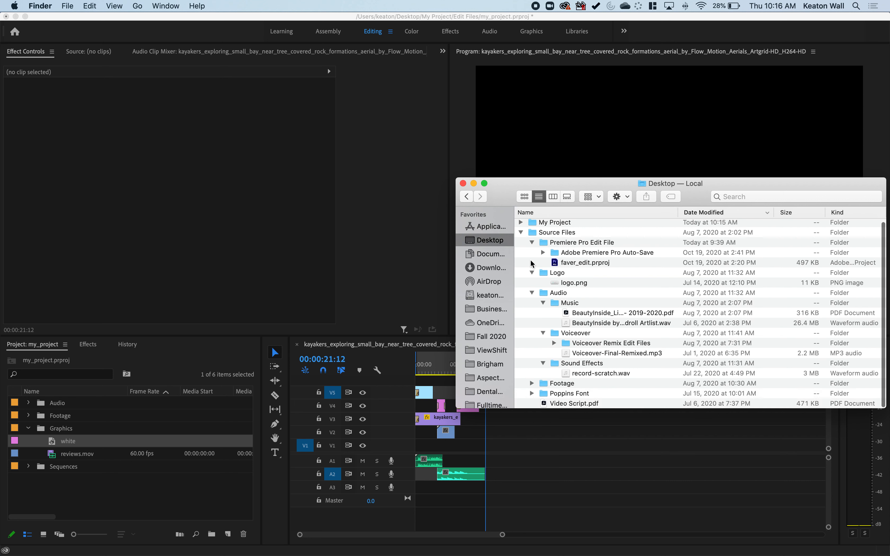
pyautogui.click(530, 244)
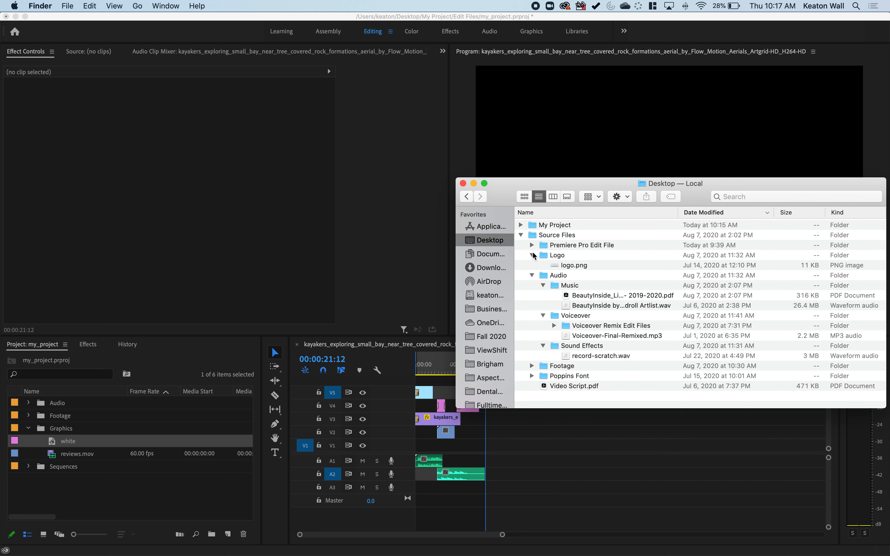
pyautogui.click(532, 253)
pyautogui.click(532, 266)
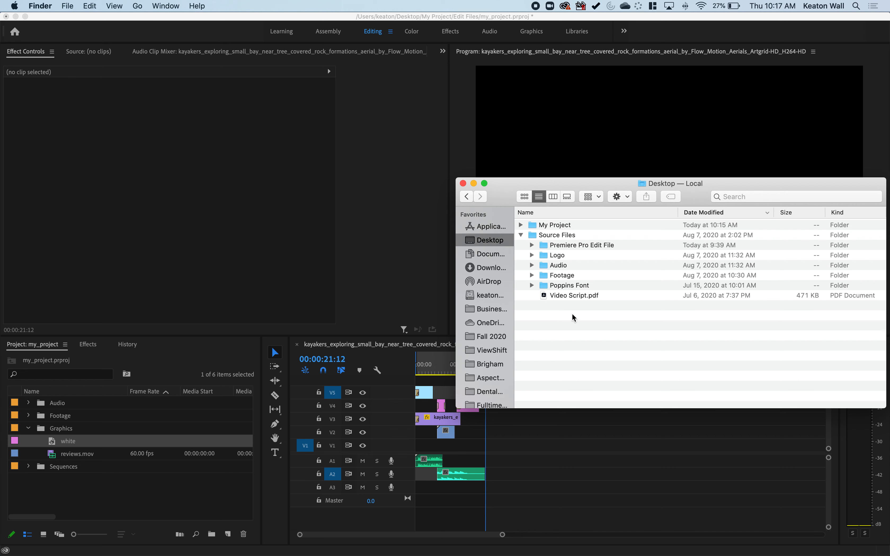
# - Open Video Script.pdf from Source Files in Acrobat and read through the script concept and first draft
pyautogui.click(559, 297)
pyautogui.click(551, 332)
pyautogui.doubleClick(549, 296)
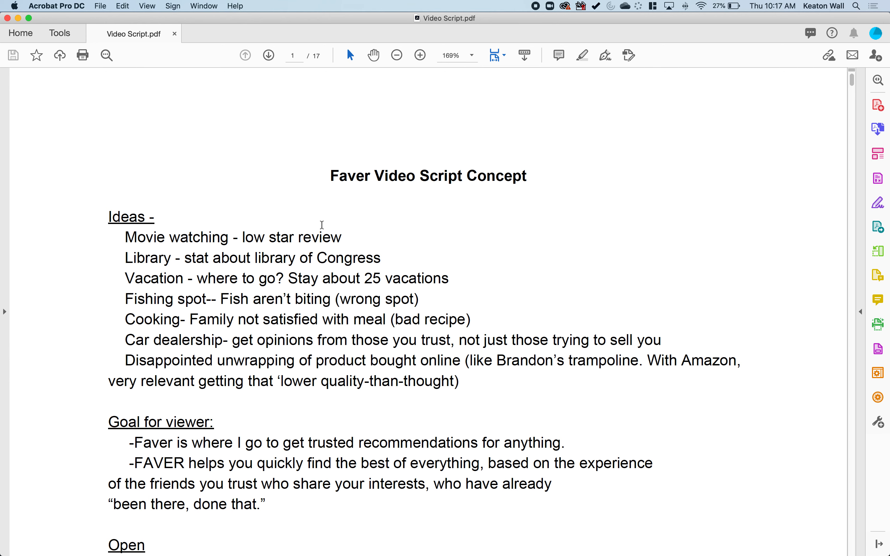
pyautogui.scroll(-3, 322, 225)
pyautogui.scroll(-15, 322, 225)
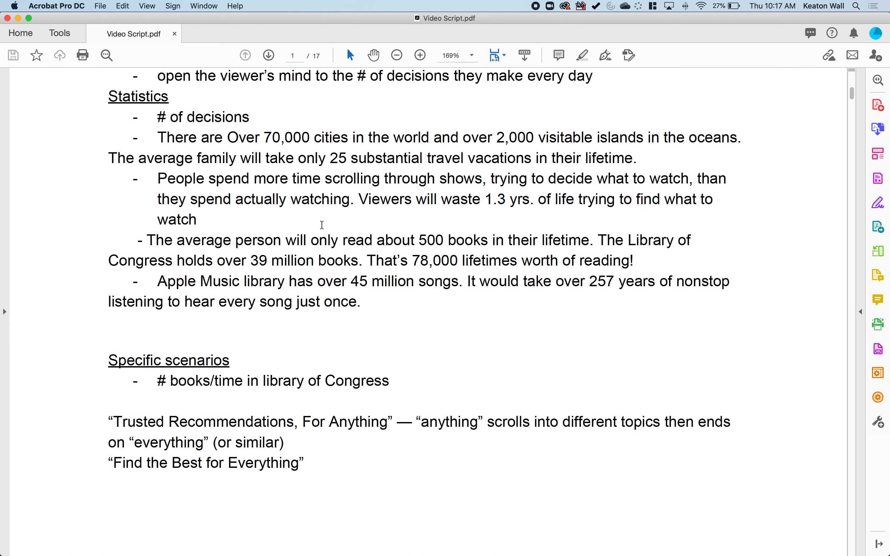
pyautogui.scroll(-20, 322, 227)
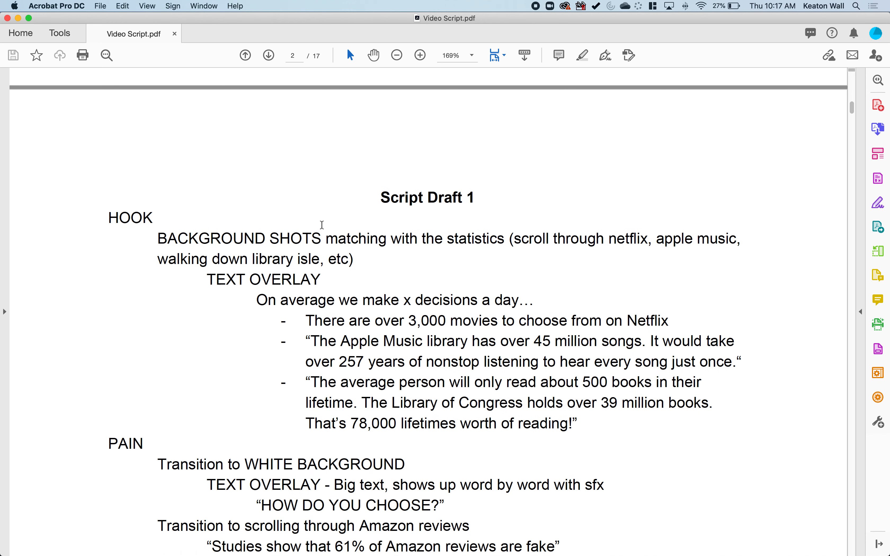
pyautogui.scroll(-20, 322, 225)
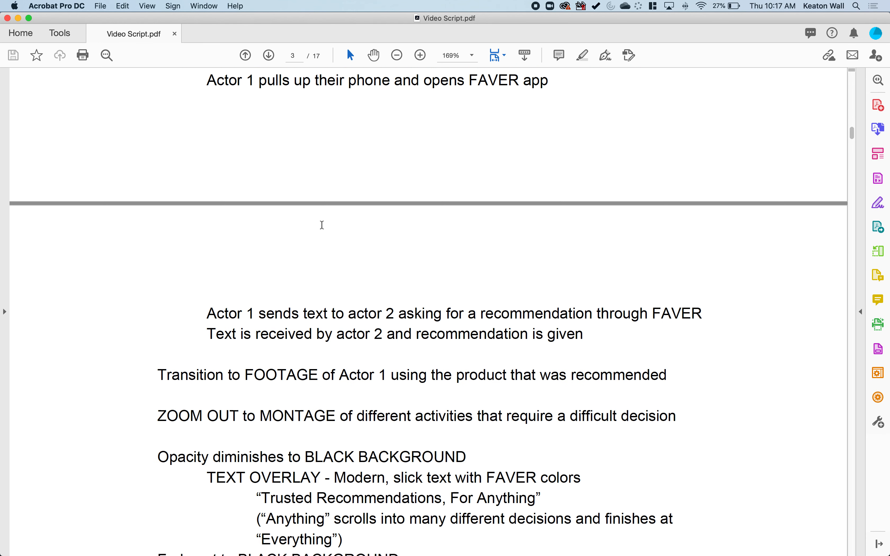
# - Read through Script Draft 2, the opener examples and the reference images for the Airbnb scenes in the script PDF
pyautogui.scroll(-20, 322, 228)
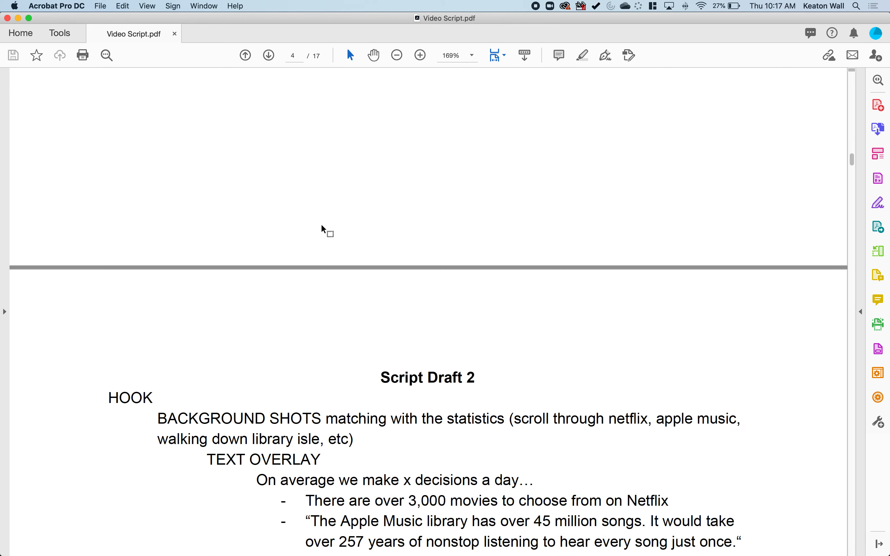
pyautogui.scroll(-18, 322, 229)
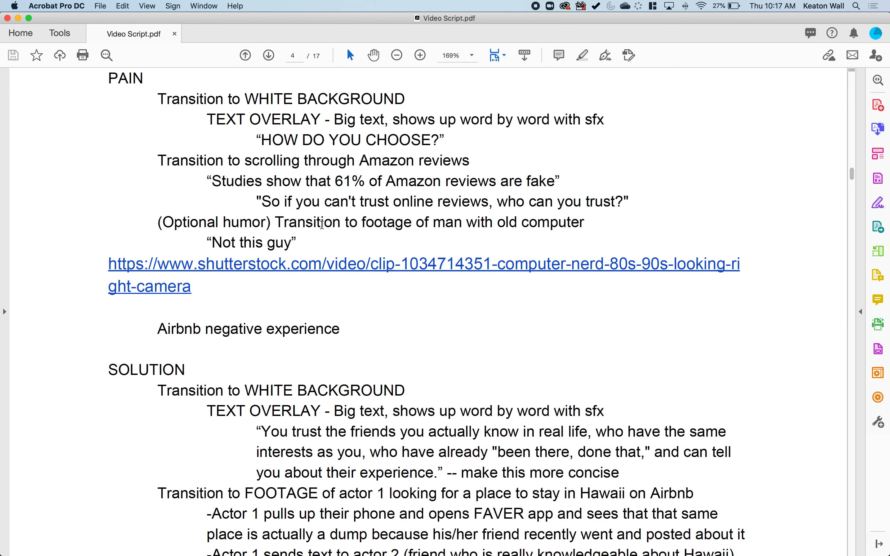
pyautogui.scroll(-20, 322, 226)
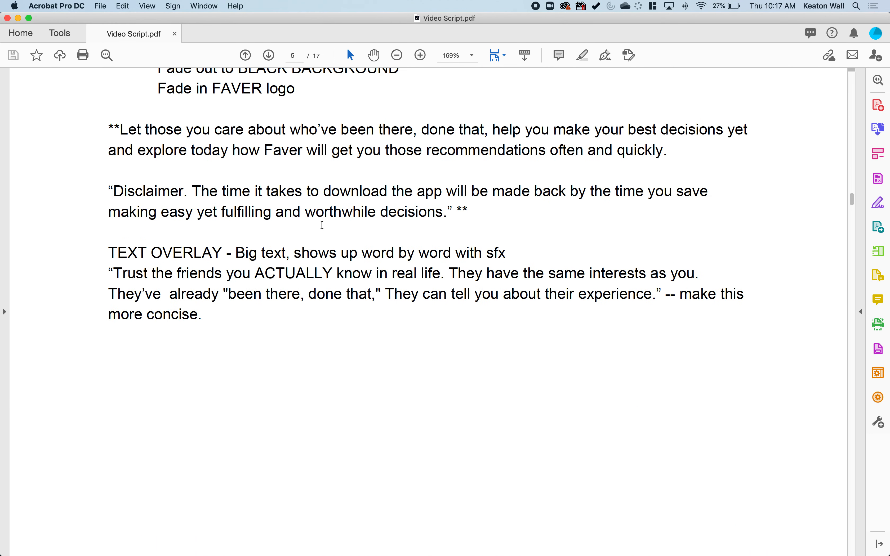
pyautogui.scroll(-20, 323, 229)
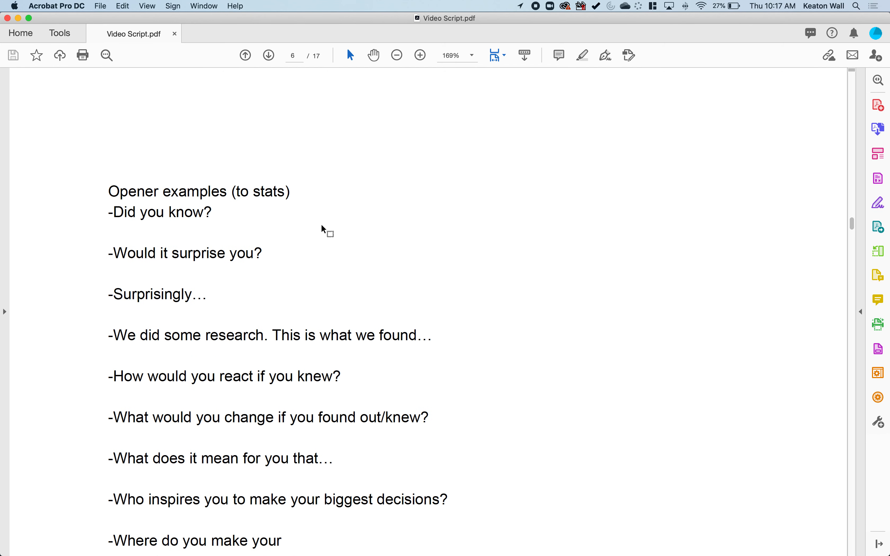
pyautogui.scroll(-20, 322, 224)
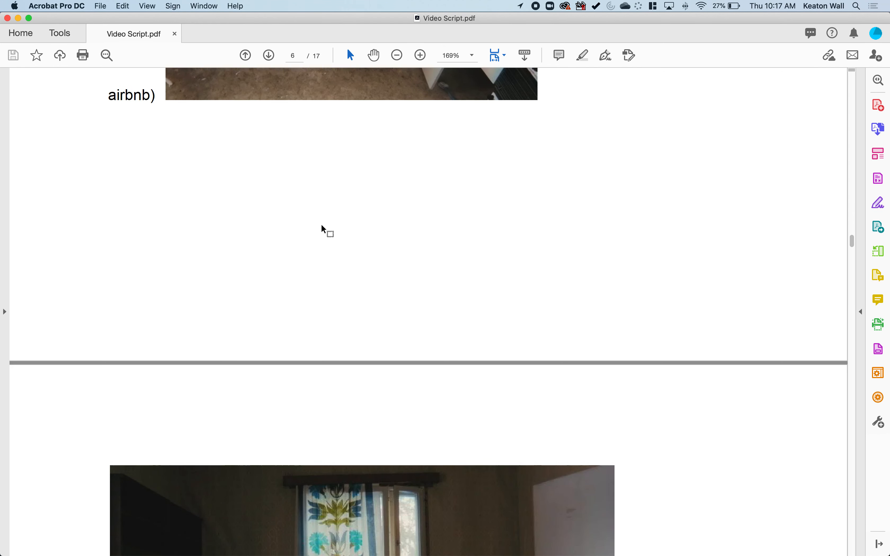
pyautogui.scroll(-20, 322, 224)
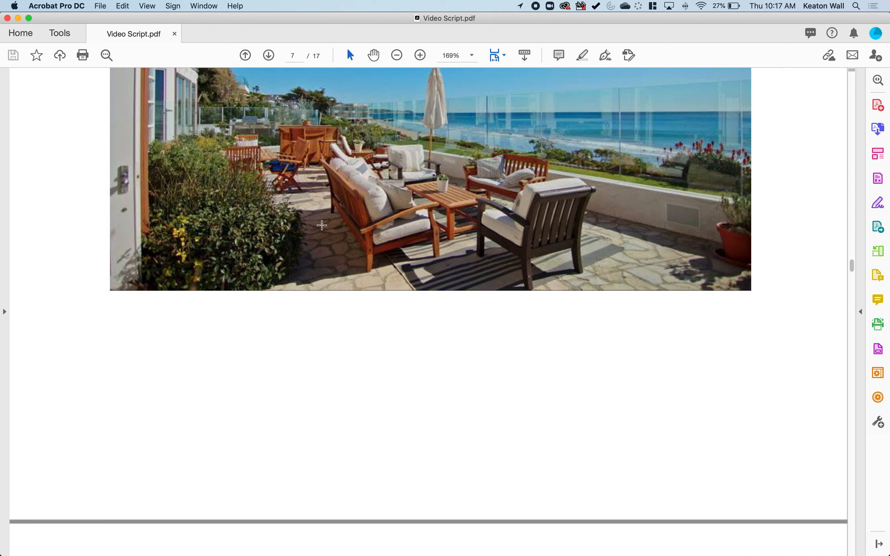
pyautogui.scroll(-20, 322, 225)
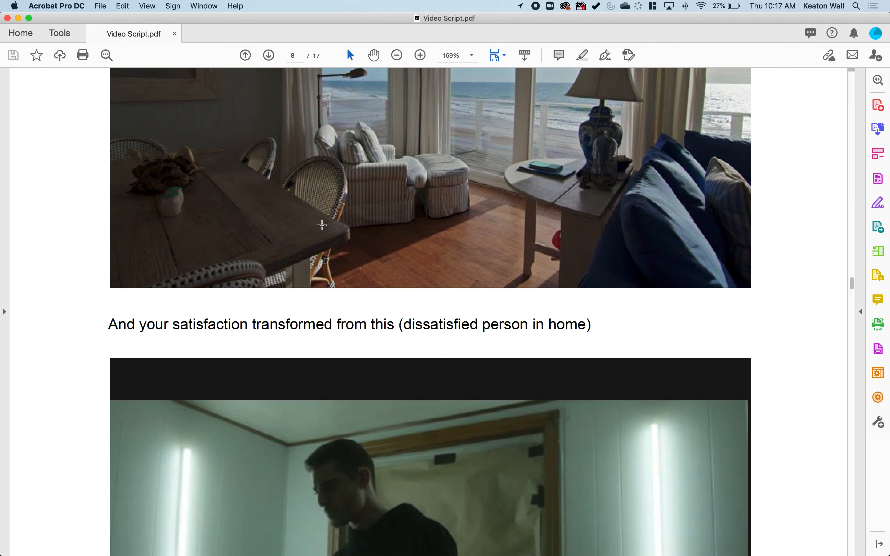
pyautogui.scroll(-20, 322, 224)
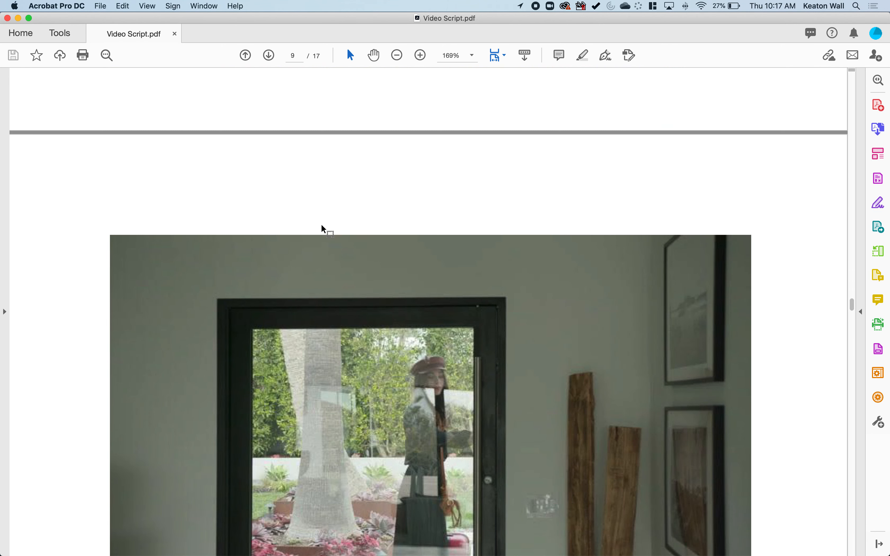
pyautogui.scroll(-20, 322, 225)
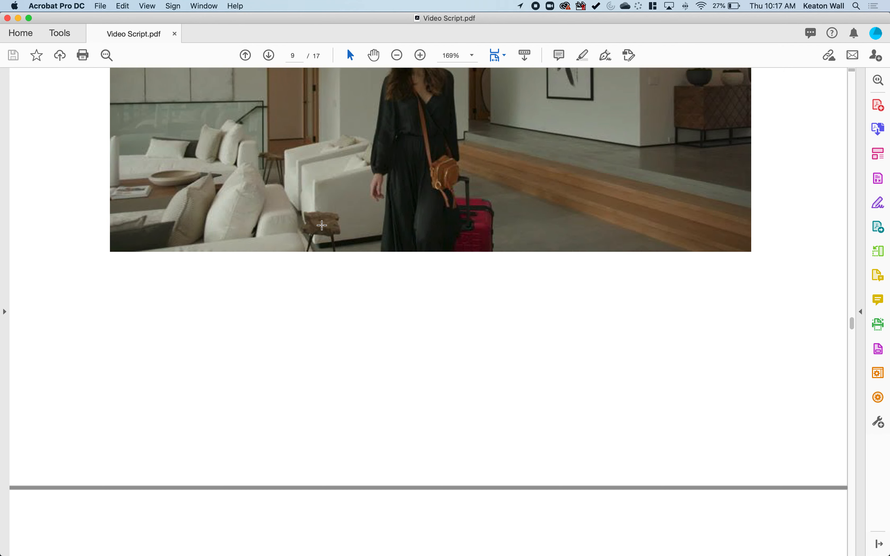
pyautogui.scroll(-20, 321, 226)
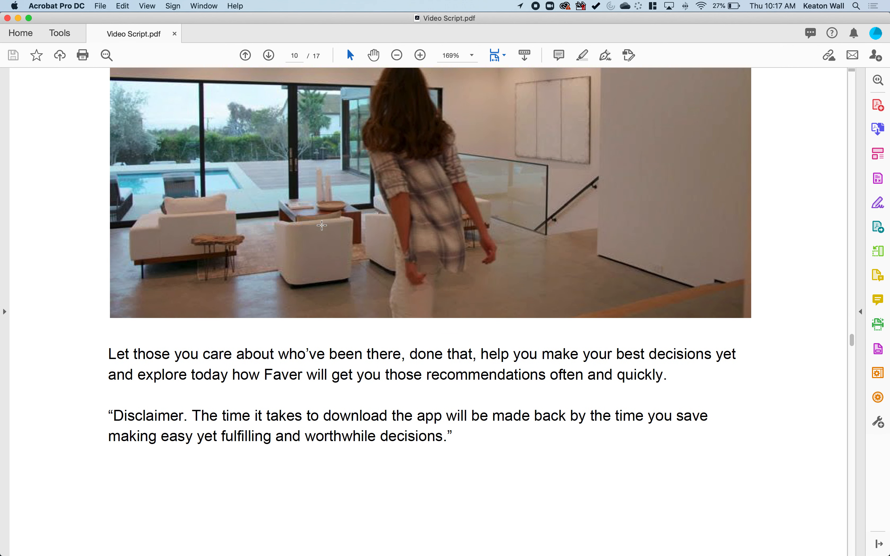
# - Read the full-prose script draft that follows the reference images, up to the Script - Visual section
pyautogui.scroll(-15, 322, 226)
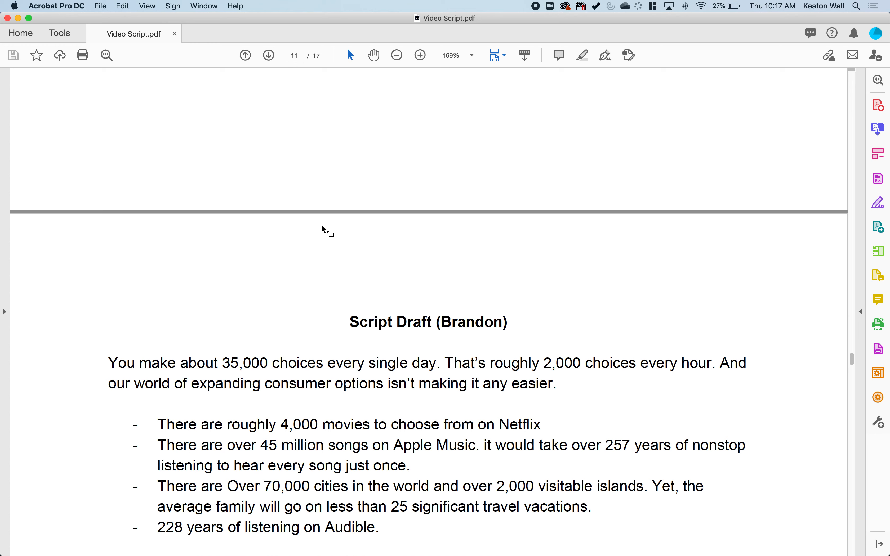
pyautogui.scroll(-6, 397, 270)
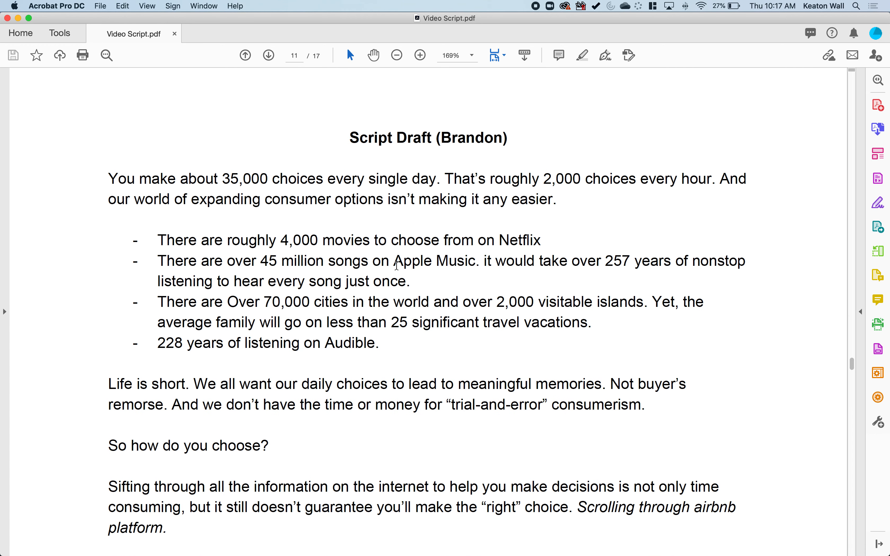
pyautogui.scroll(-20, 458, 291)
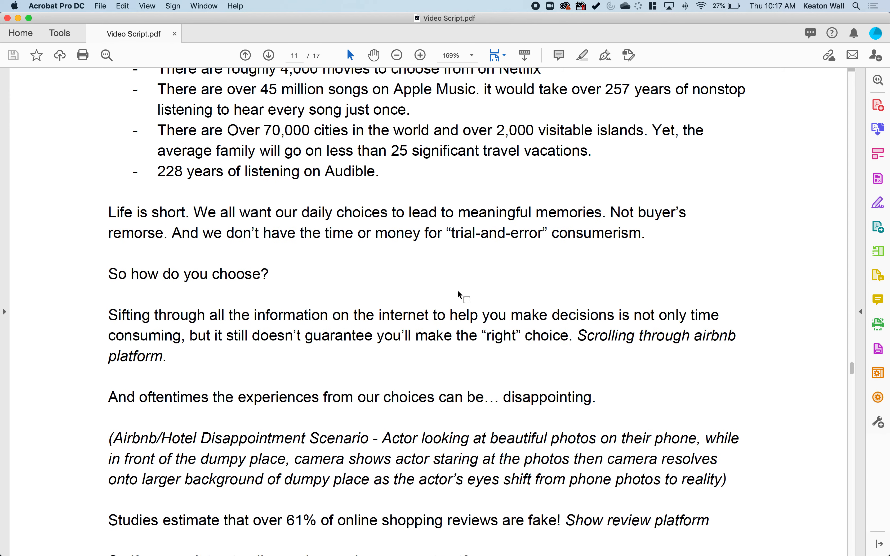
pyautogui.scroll(-20, 457, 291)
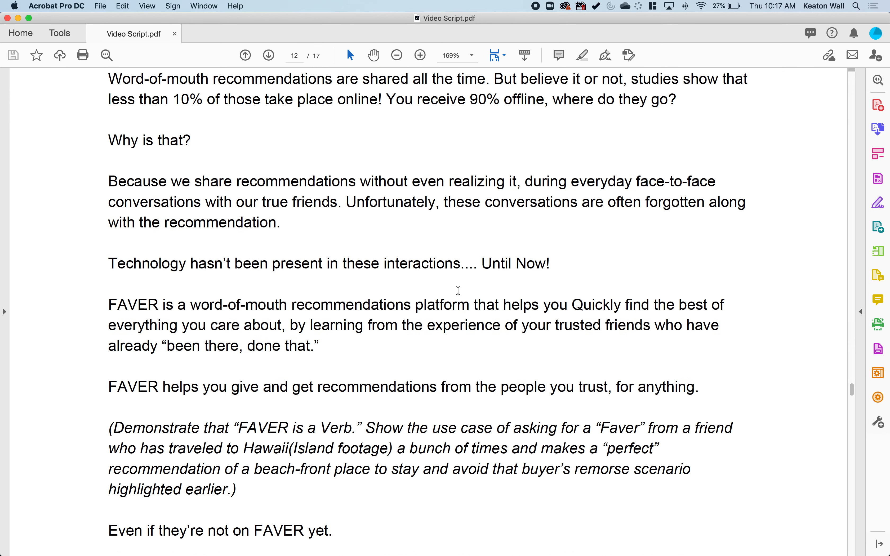
pyautogui.scroll(-20, 458, 291)
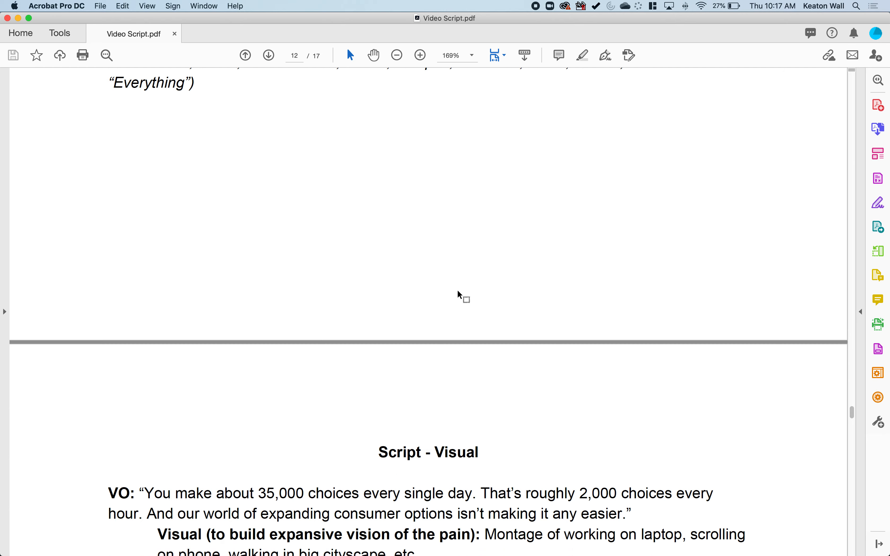
# - Review the Script - Visual section, comparing each voice-over line with its planned visuals and transitions
pyautogui.scroll(-1, 458, 291)
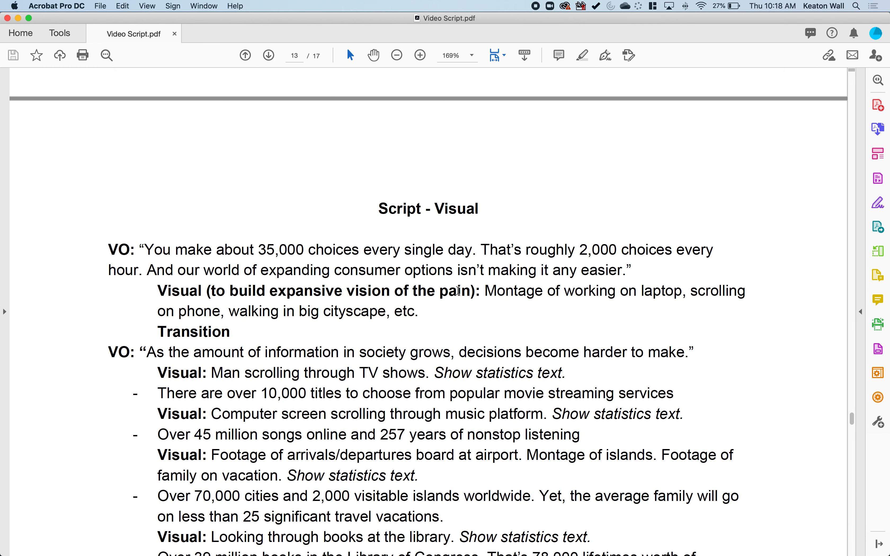
pyautogui.scroll(-15, 377, 327)
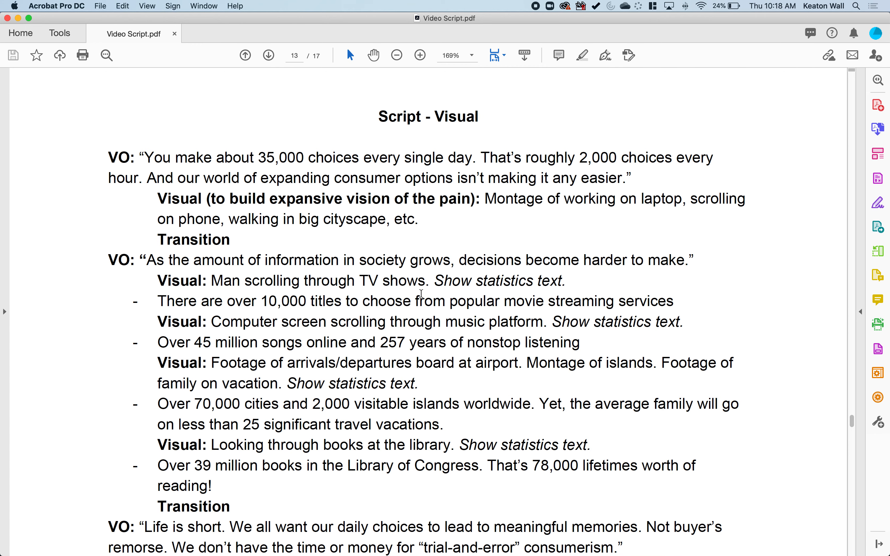
pyautogui.scroll(-3, 421, 293)
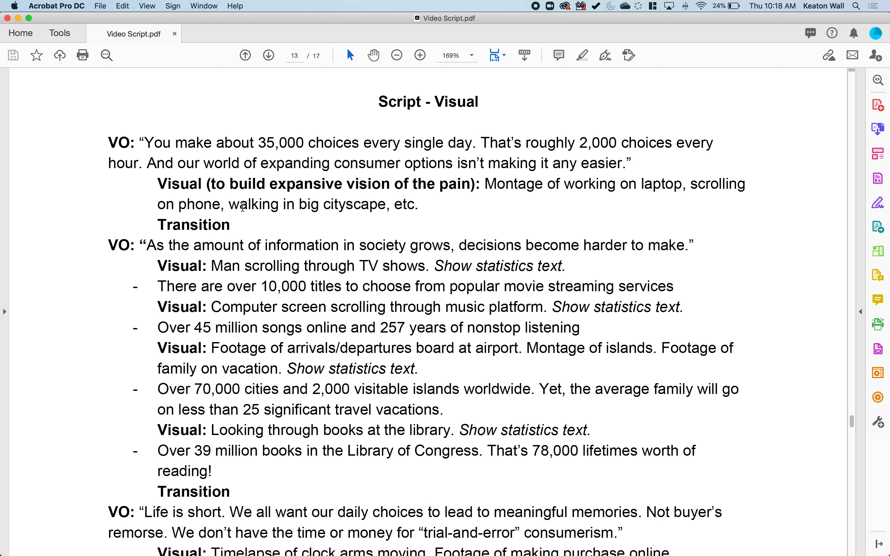
pyautogui.scroll(-12, 272, 313)
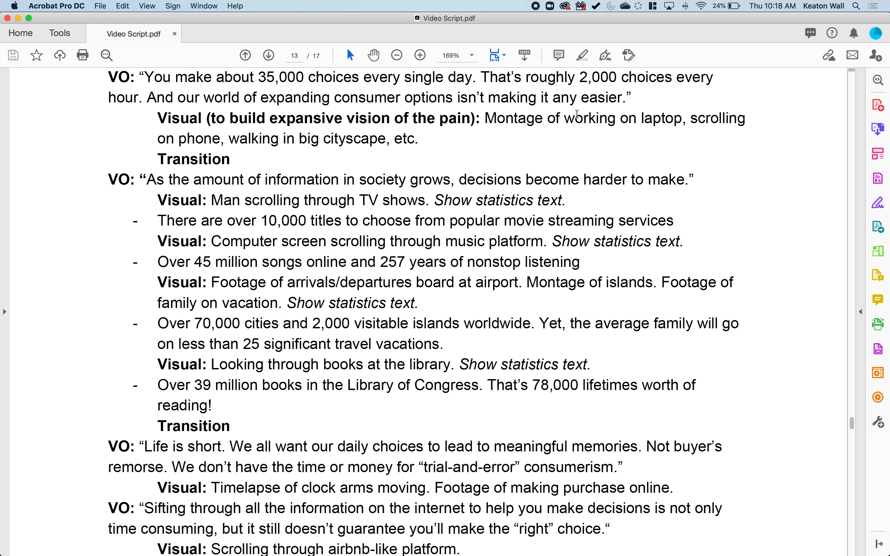
pyautogui.scroll(4, 647, 95)
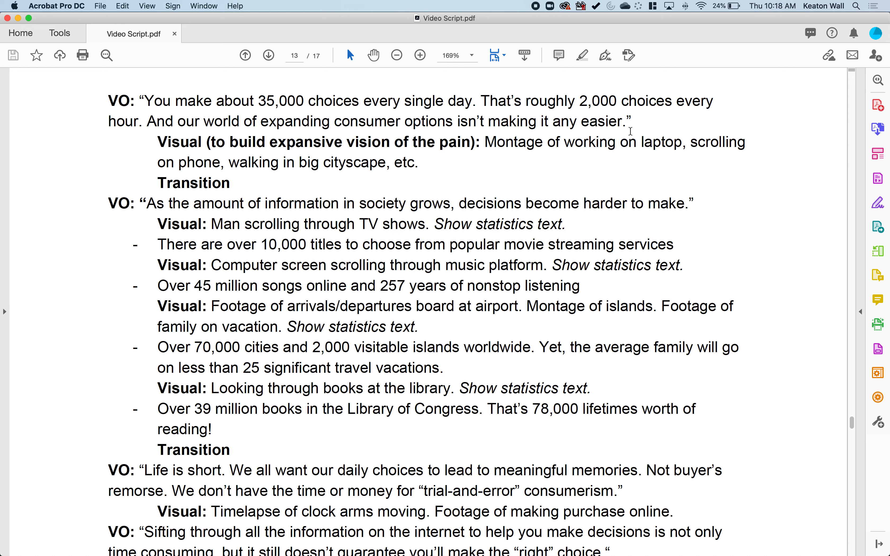
pyautogui.scroll(-3, 537, 121)
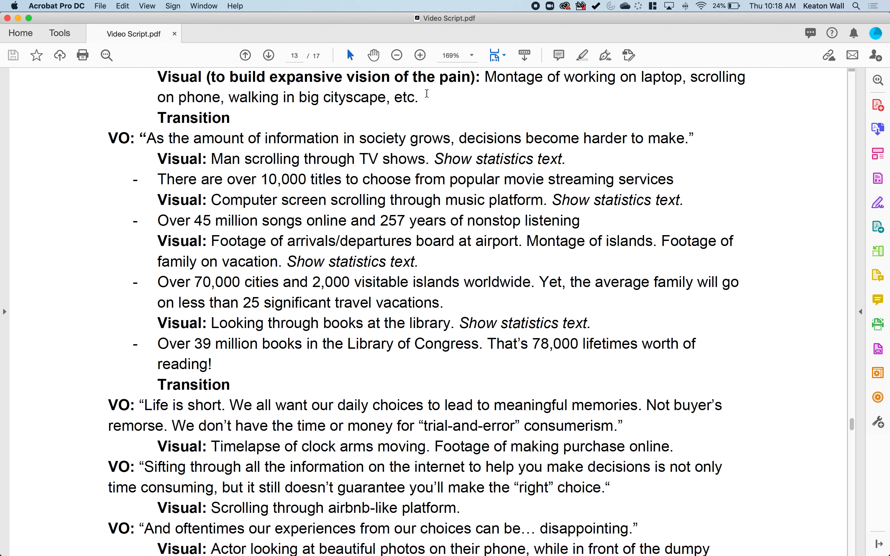
pyautogui.scroll(-20, 213, 135)
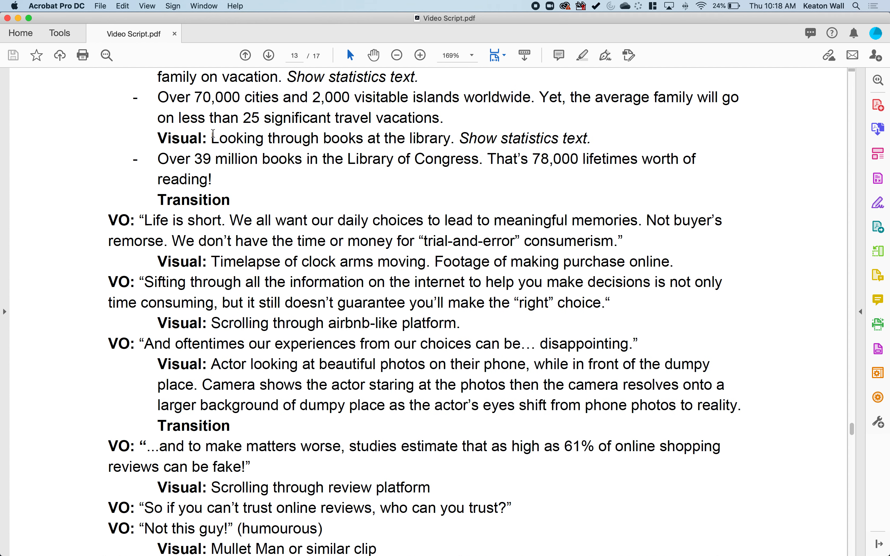
pyautogui.scroll(-5, 213, 235)
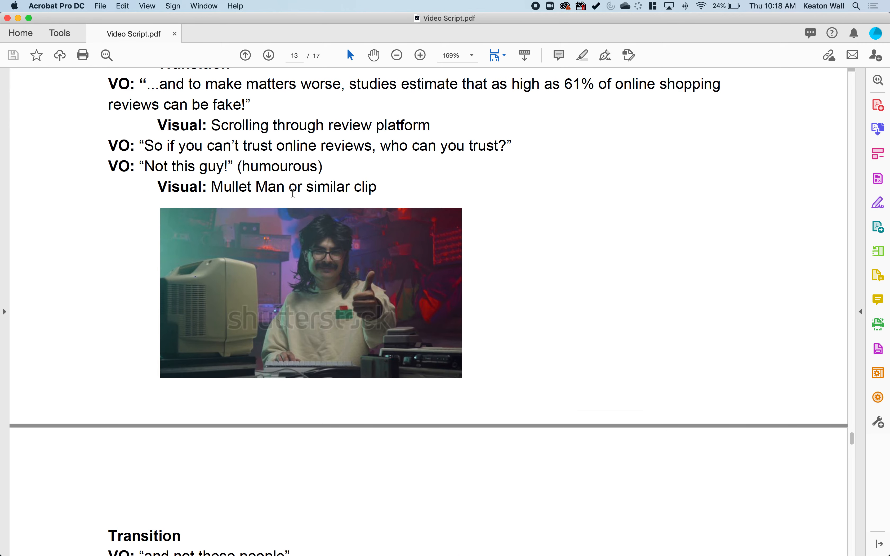
pyautogui.scroll(-12, 292, 191)
pyautogui.scroll(-20, 292, 199)
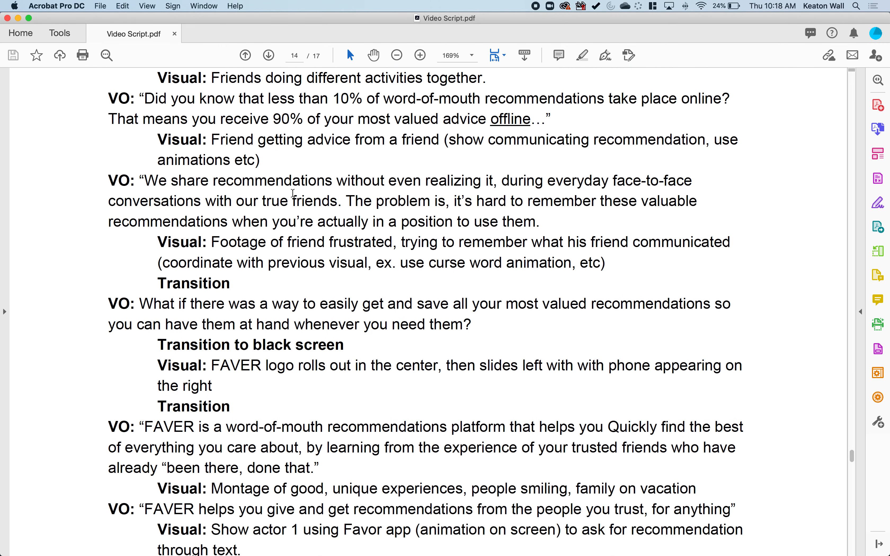
pyautogui.scroll(-20, 292, 195)
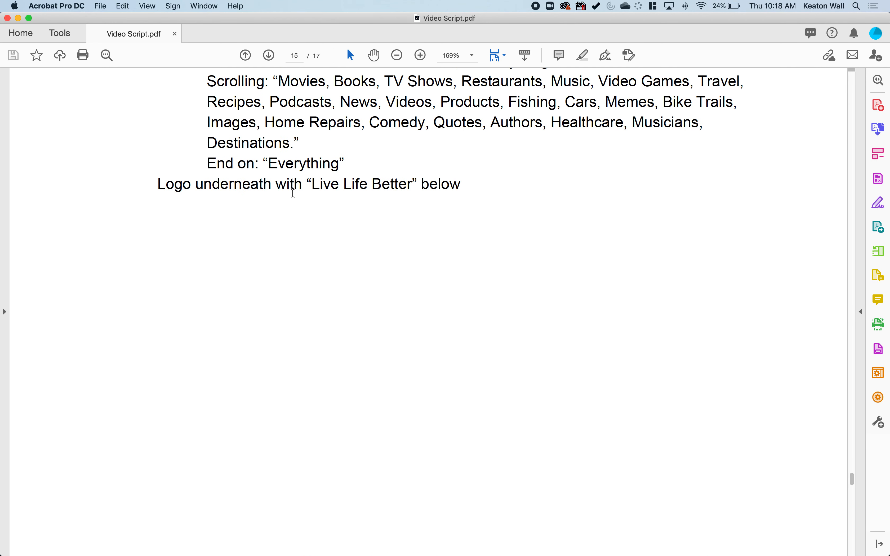
# - Skim the voice-over-only lines on the last pages of the script
pyautogui.scroll(-20, 294, 197)
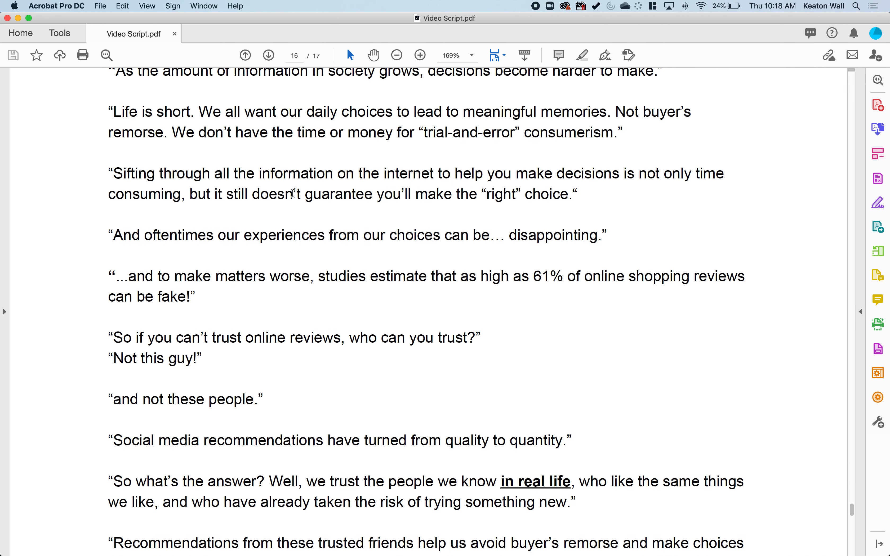
pyautogui.scroll(-3, 310, 305)
pyautogui.scroll(-20, 313, 311)
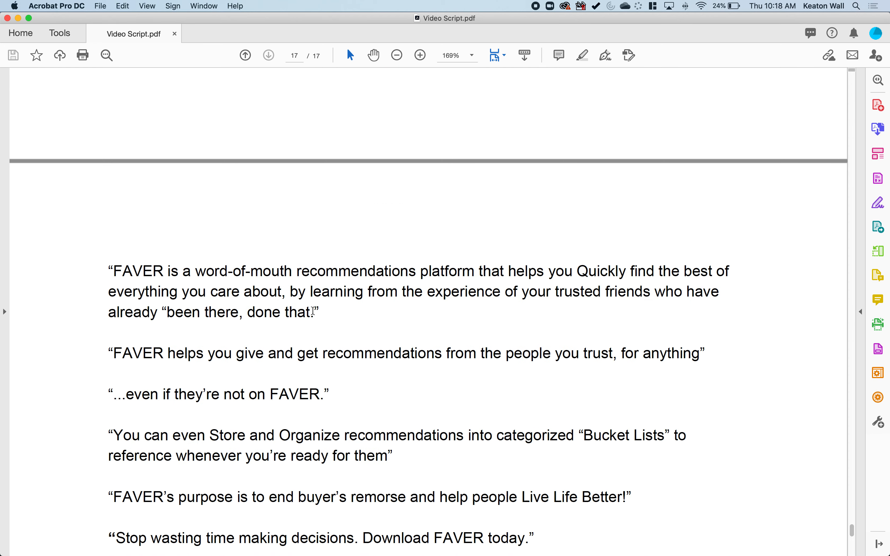
# - Close Video Script.pdf, return to Finder and expand the My Project folder on the Desktop
pyautogui.press('super+w')
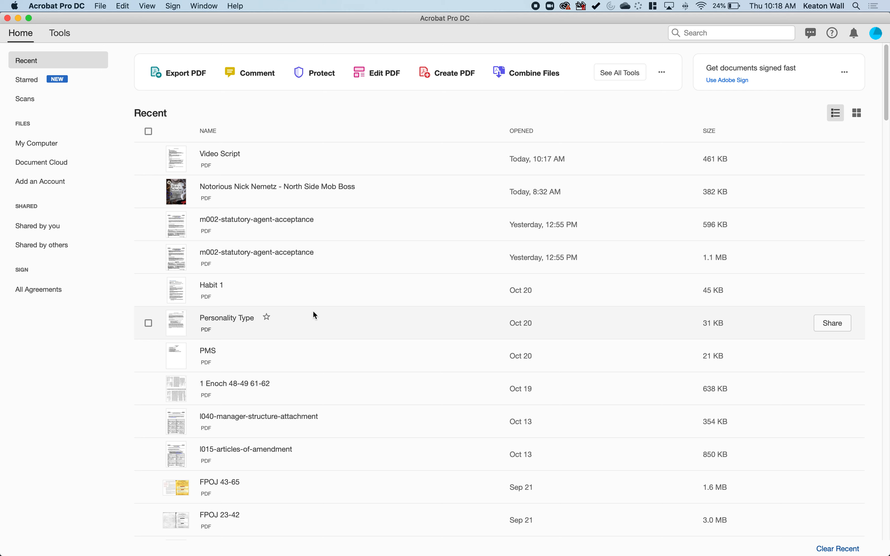
pyautogui.press('super+h')
pyautogui.click(615, 304)
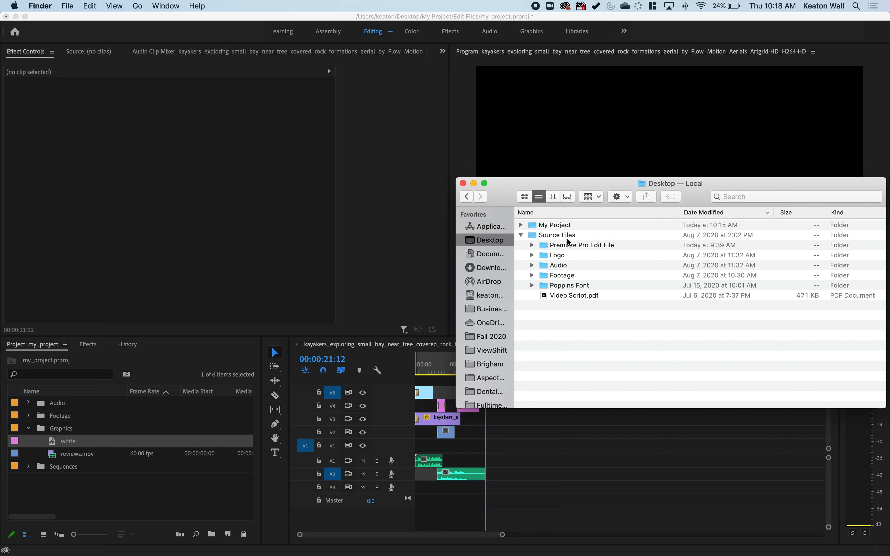
pyautogui.click(520, 224)
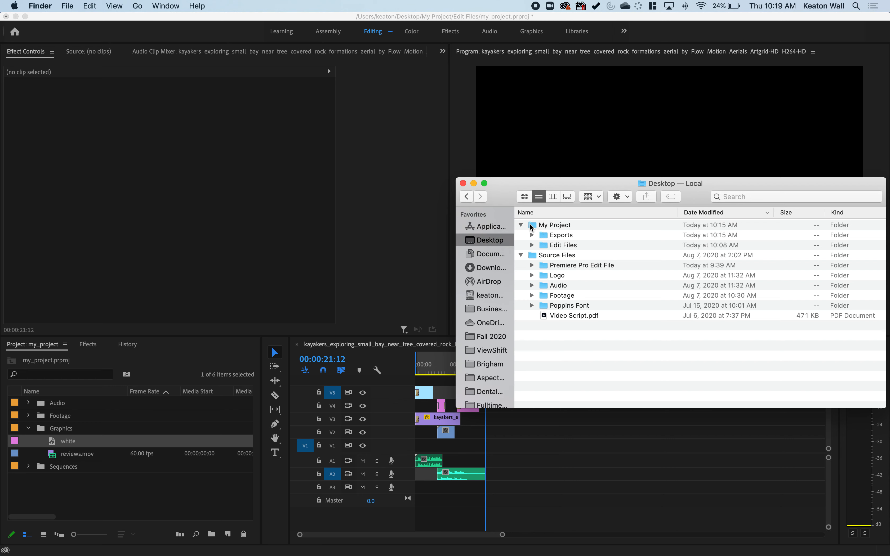
pyautogui.click(532, 227)
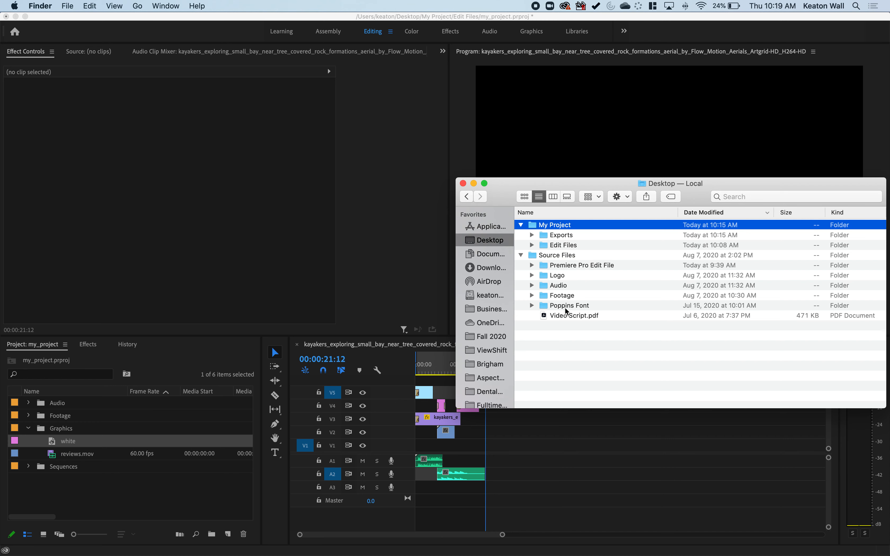
# - Create two new folders on the Desktop named Audio and Footage
pyautogui.click(622, 200)
pyautogui.click(624, 212)
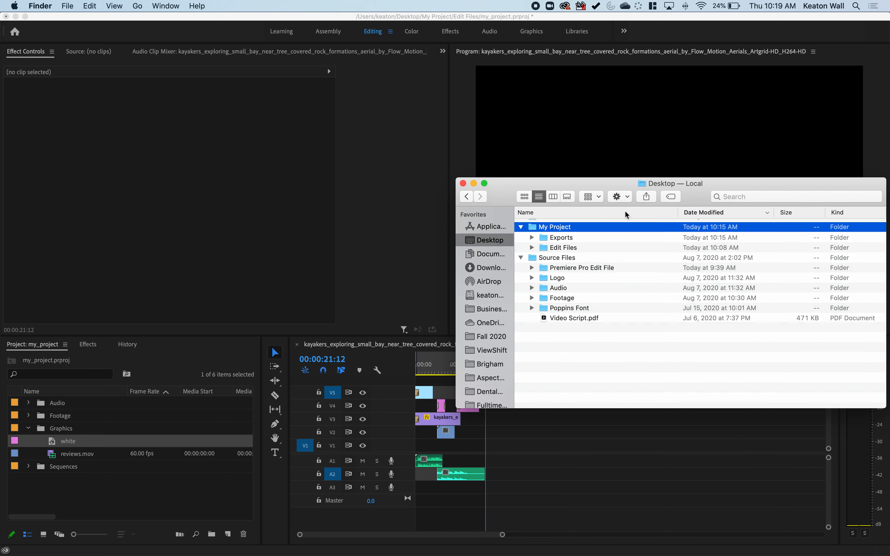
pyautogui.write('Audio')
pyautogui.click(624, 196)
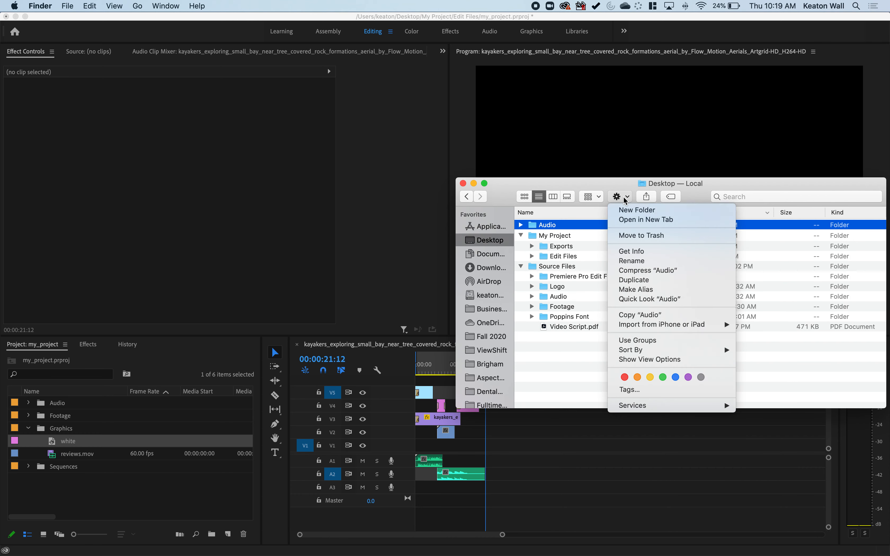
pyautogui.click(621, 212)
pyautogui.write('Foog')
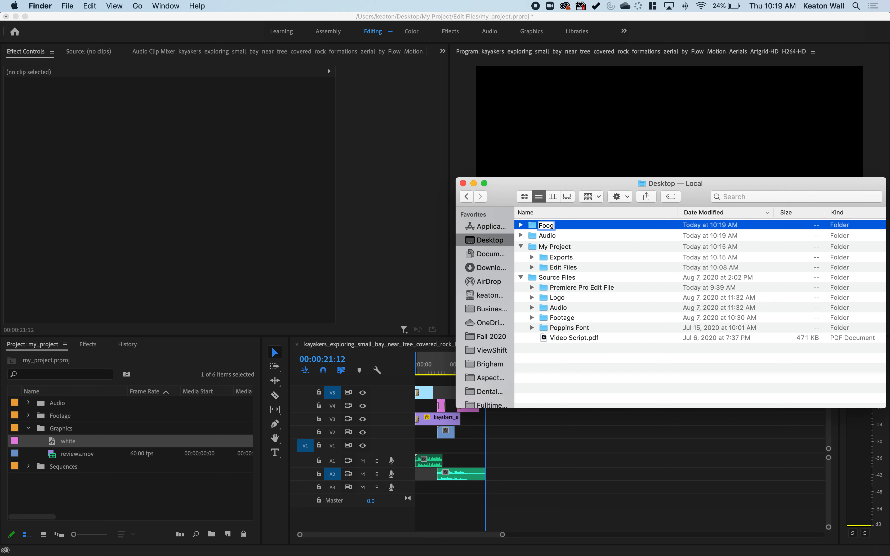
pyautogui.write('age')
pyautogui.press('Return')
# - Create another new folder on the Desktop named Graphics
pyautogui.click(625, 197)
pyautogui.click(623, 207)
pyautogui.write('Graphics')
pyautogui.press('Return')
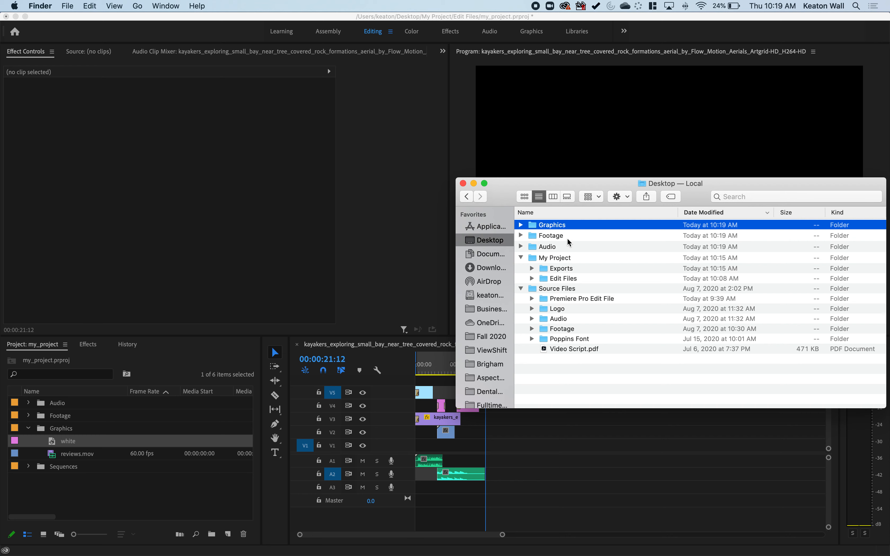
# - Move the Graphics, Footage and Audio folders on the Desktop into the My Project folder
pyautogui.keyDown('shift'); pyautogui.click(563, 245); pyautogui.keyUp('shift')
pyautogui.moveTo(529, 225); pyautogui.dragTo(531, 259)
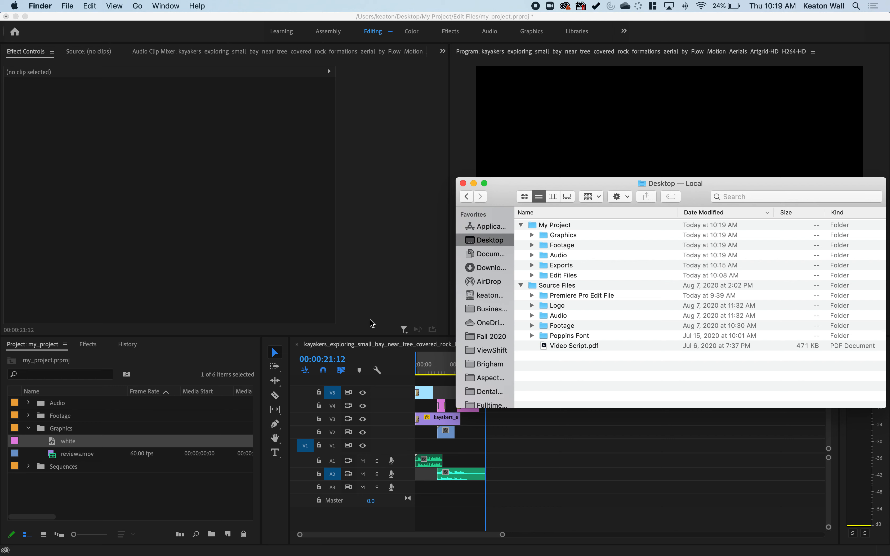
# - Open faver_edit.prproj from the Premiere Pro Edit File folder in Source Files and fit its full timeline in view
pyautogui.click(569, 280)
pyautogui.click(547, 315)
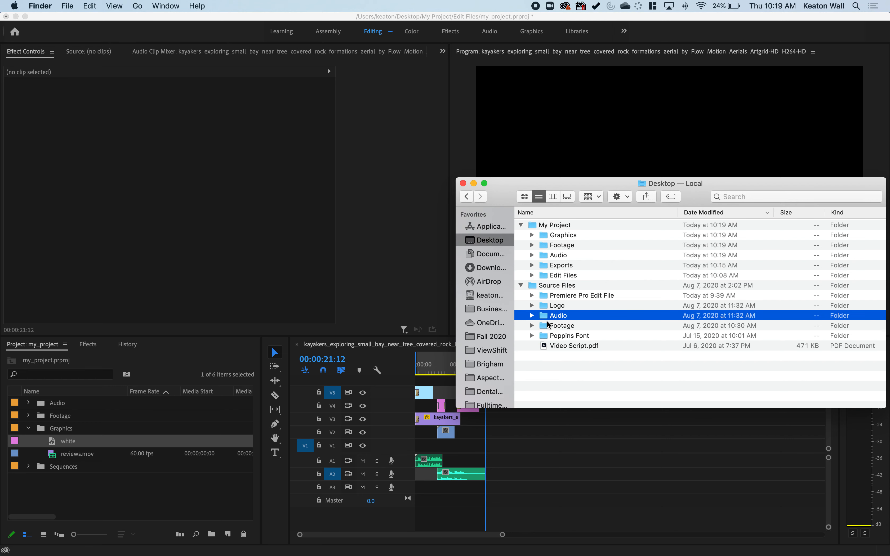
pyautogui.click(532, 298)
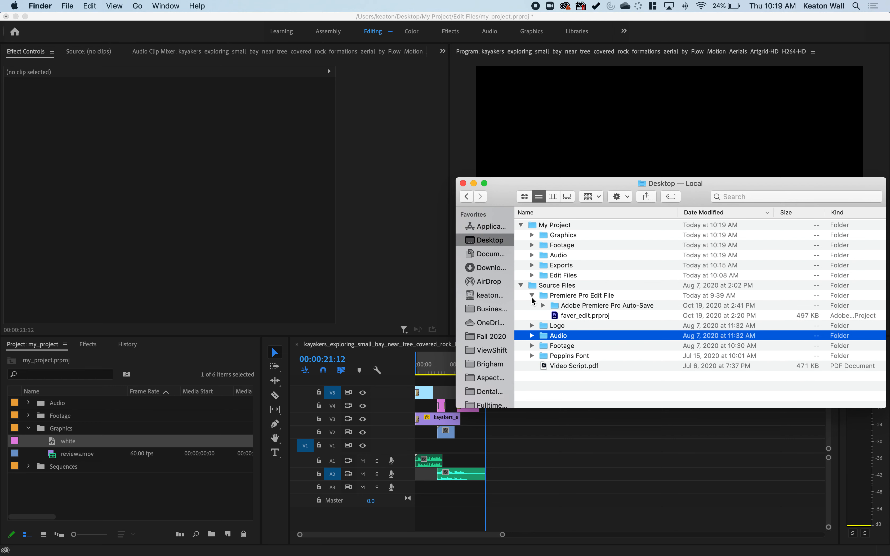
pyautogui.doubleClick(555, 317)
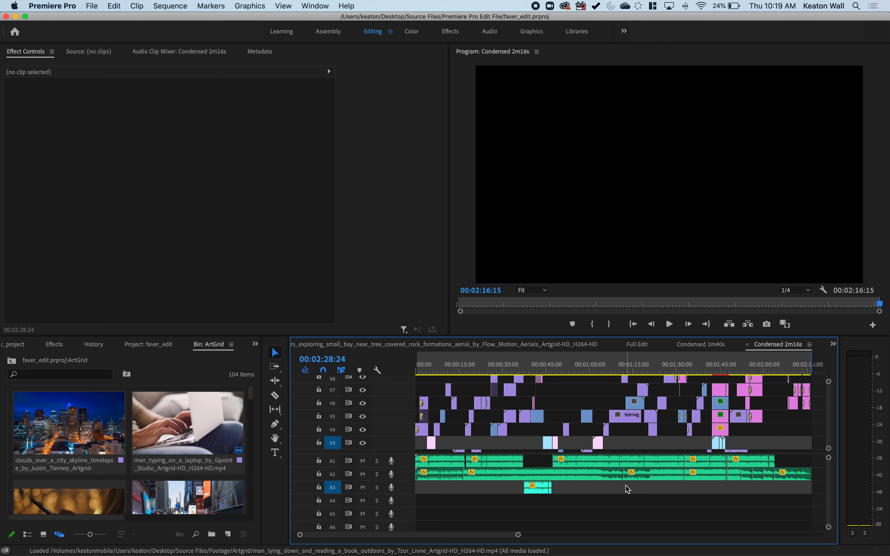
pyautogui.press('-')
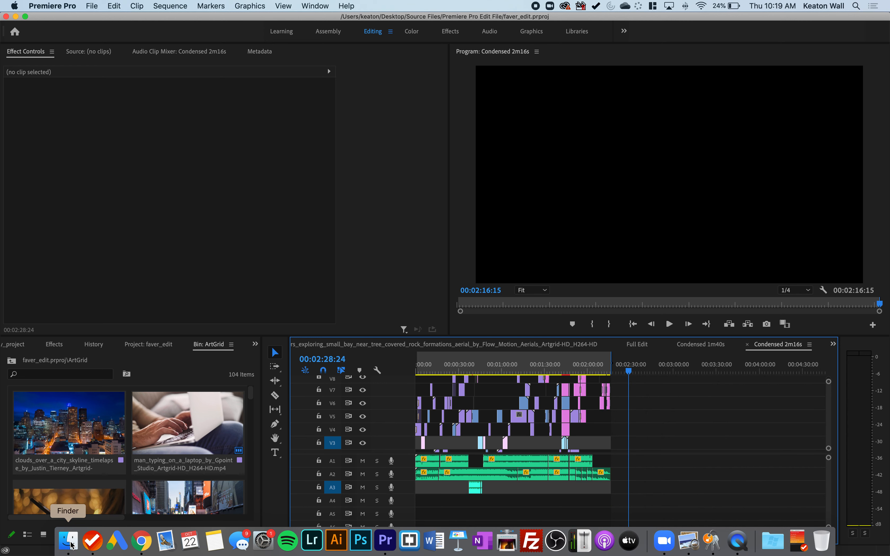
# - Switch to Finder and collapse the Premiere Pro Edit File and My Project folders
pyautogui.click(75, 546)
pyautogui.click(531, 295)
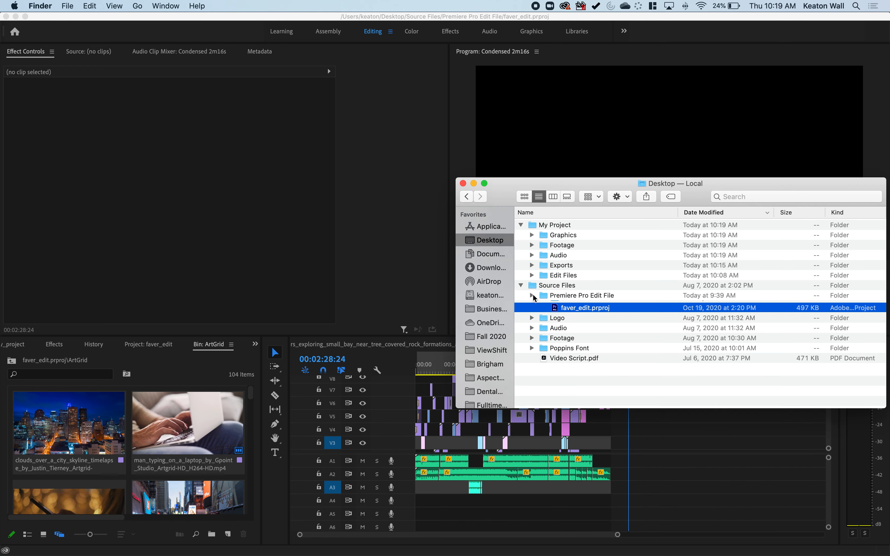
pyautogui.click(521, 225)
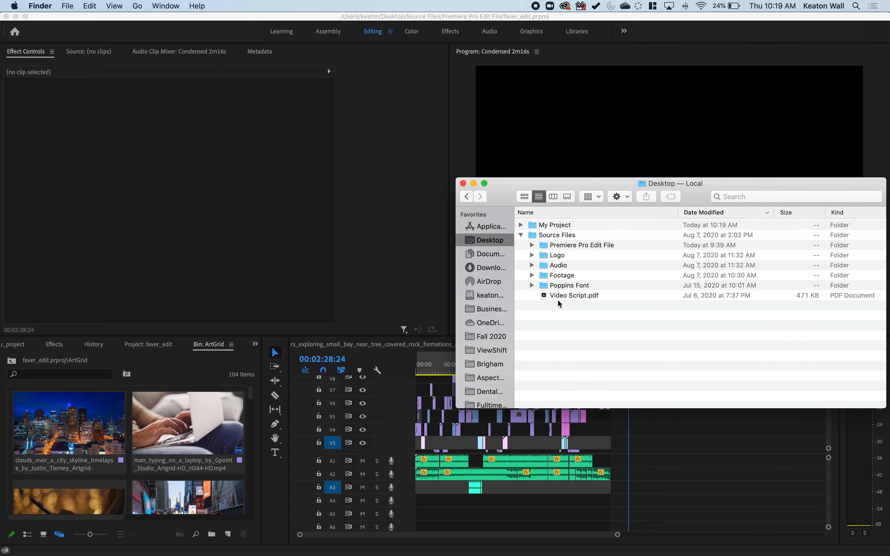
# - Return to Premiere Pro and examine the upper caption and graphics tracks of the Condensed 2m16s sequence, moving the playhead to 00:00:13:21
pyautogui.click(670, 461)
pyautogui.scroll(3, 643, 448)
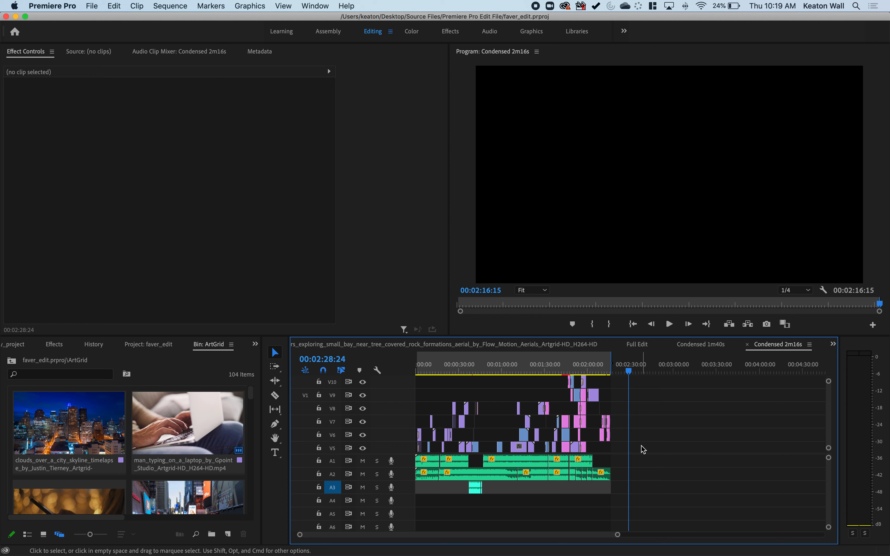
pyautogui.scroll(3, 643, 450)
pyautogui.scroll(1, 643, 449)
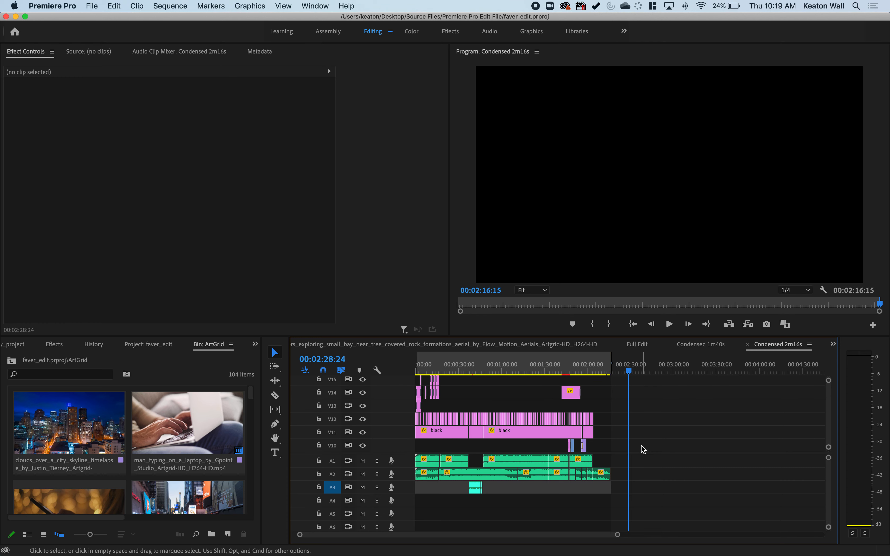
pyautogui.press('\\')
pyautogui.hscroll(-5, 490, 397)
pyautogui.scroll(-2, 490, 397)
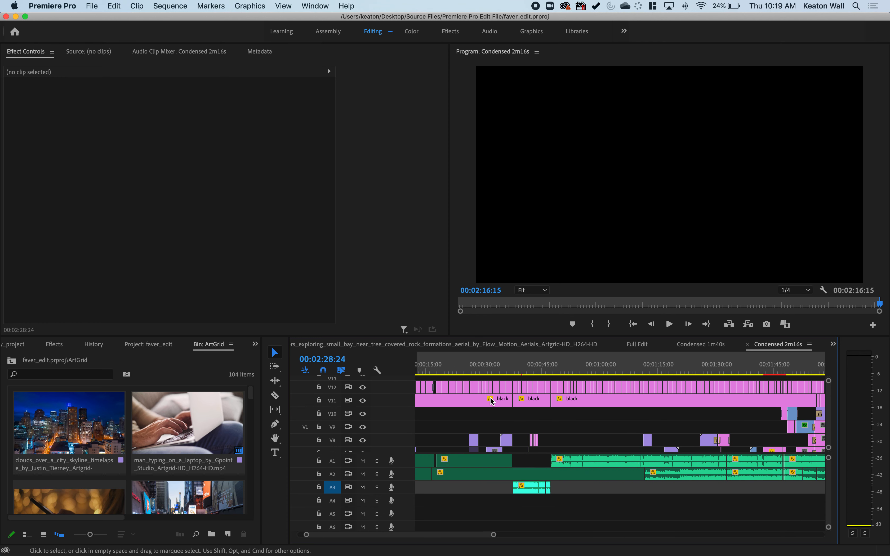
pyautogui.scroll(4, 490, 398)
pyautogui.moveTo(468, 373); pyautogui.dragTo(472, 373)
pyautogui.scroll(-5, 500, 448)
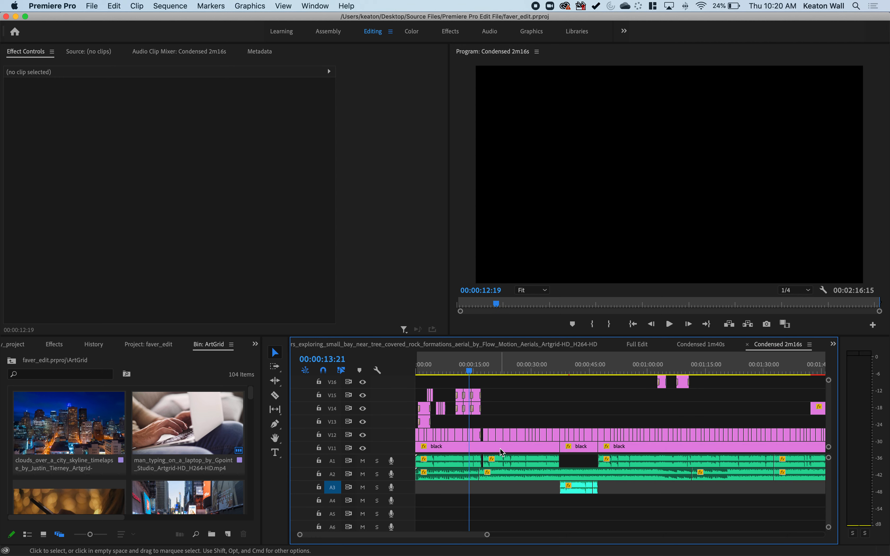
pyautogui.press('-')
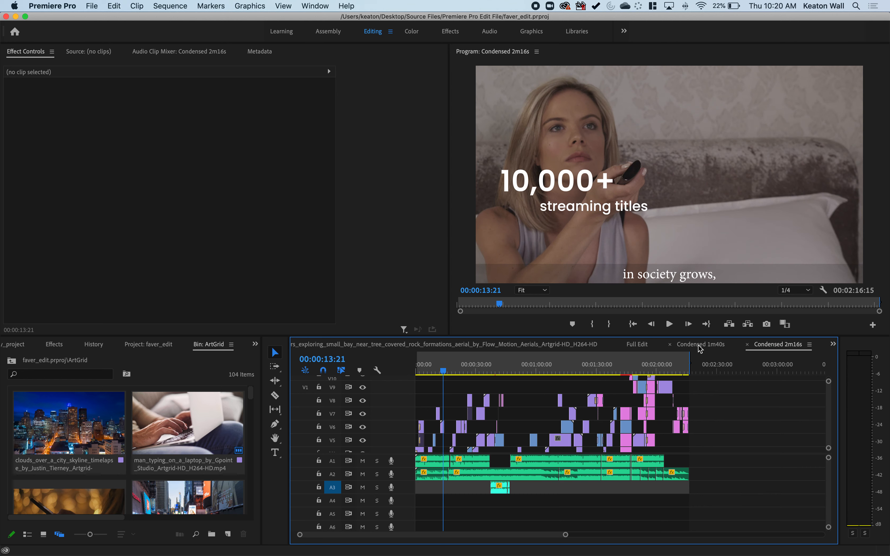
# - Show the faver_edit project's contents and look through its bins and sequences
pyautogui.click(158, 345)
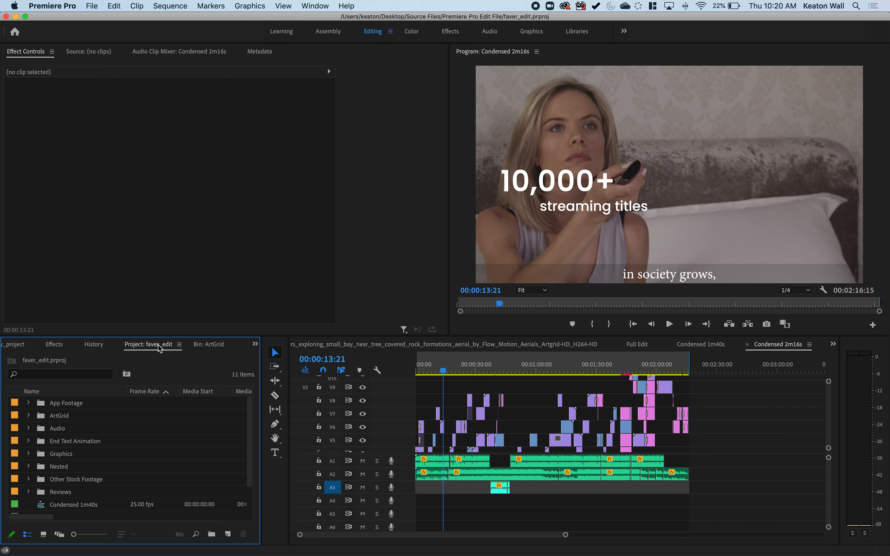
pyautogui.scroll(2, 64, 466)
pyautogui.scroll(-2, 30, 478)
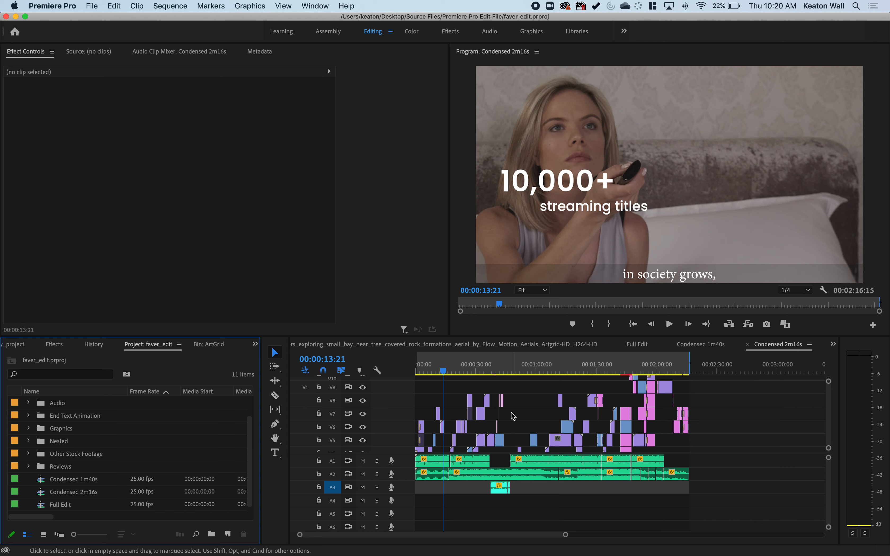
# - Preview frames in the first part of the Condensed 2m16s sequence, including 00:00:53:21 and 00:01:22:08, and check the tracks' clips
pyautogui.scroll(-3, 513, 416)
pyautogui.scroll(1, 502, 423)
pyautogui.click(472, 368)
pyautogui.click(520, 372)
pyautogui.click(580, 370)
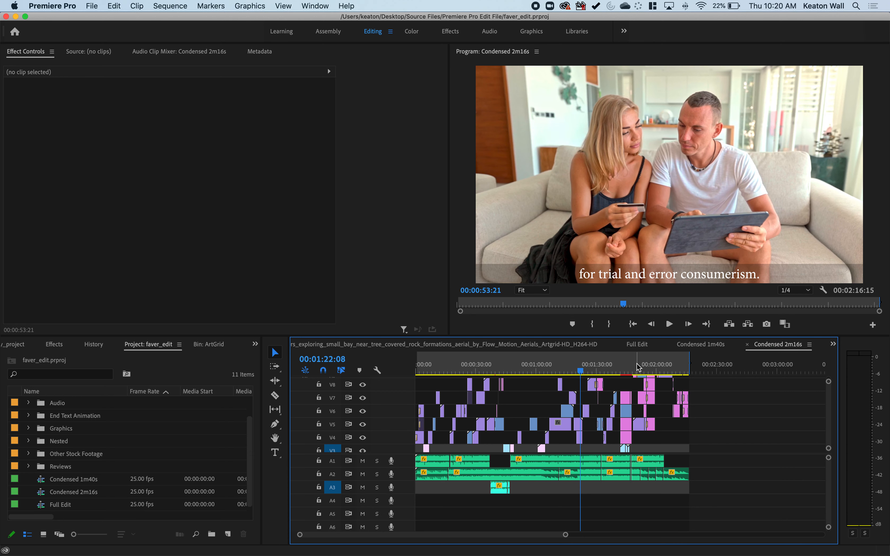
pyautogui.scroll(-3, 597, 435)
pyautogui.scroll(3, 597, 435)
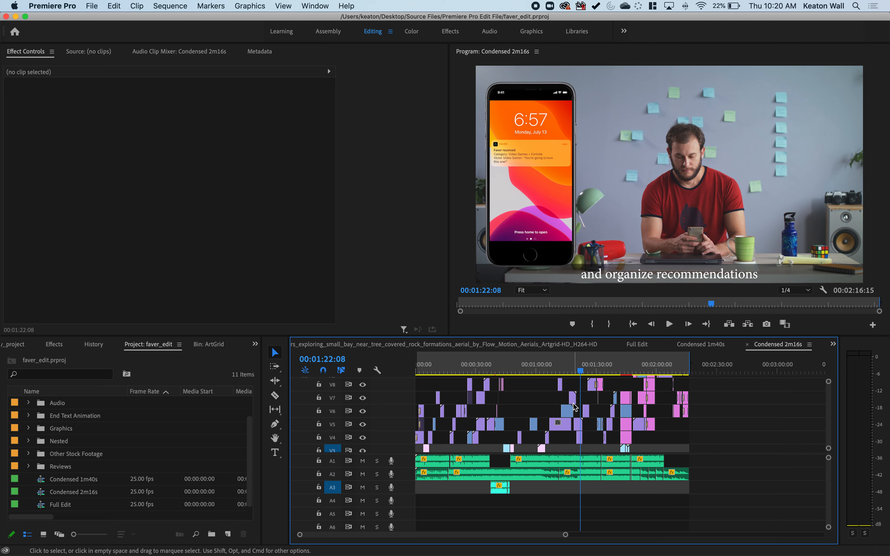
# - Preview frames between 00:01:17:15 and the end section, stopping at 00:01:45:01 on the phone mockup scene
pyautogui.click(609, 368)
pyautogui.click(631, 368)
pyautogui.click(651, 366)
pyautogui.click(625, 369)
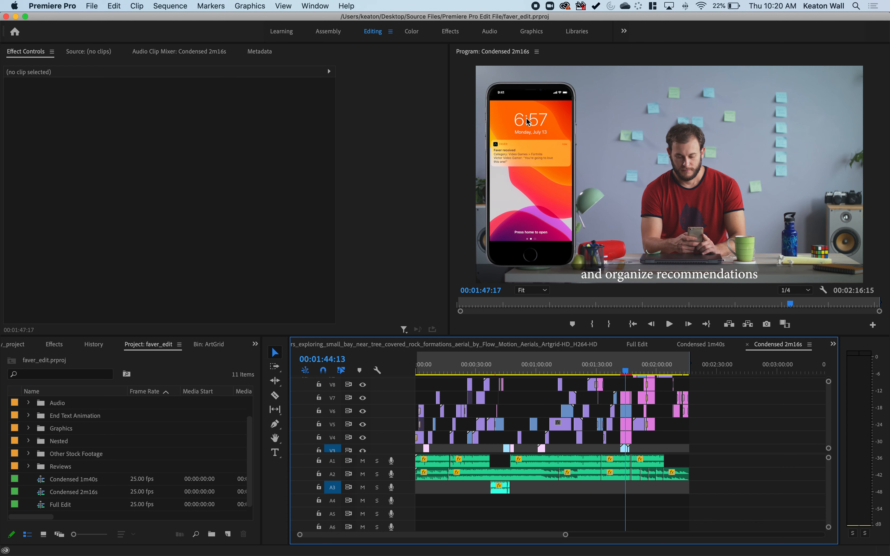
pyautogui.click(592, 364)
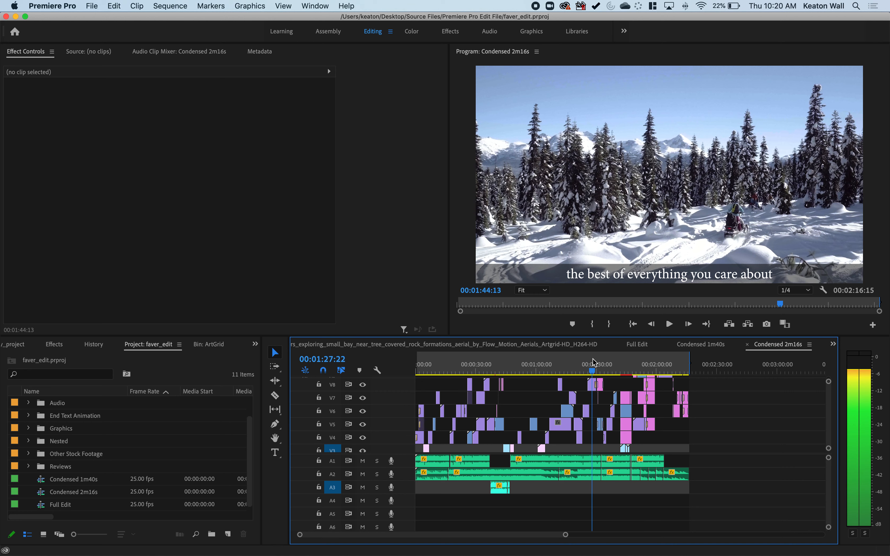
pyautogui.click(571, 367)
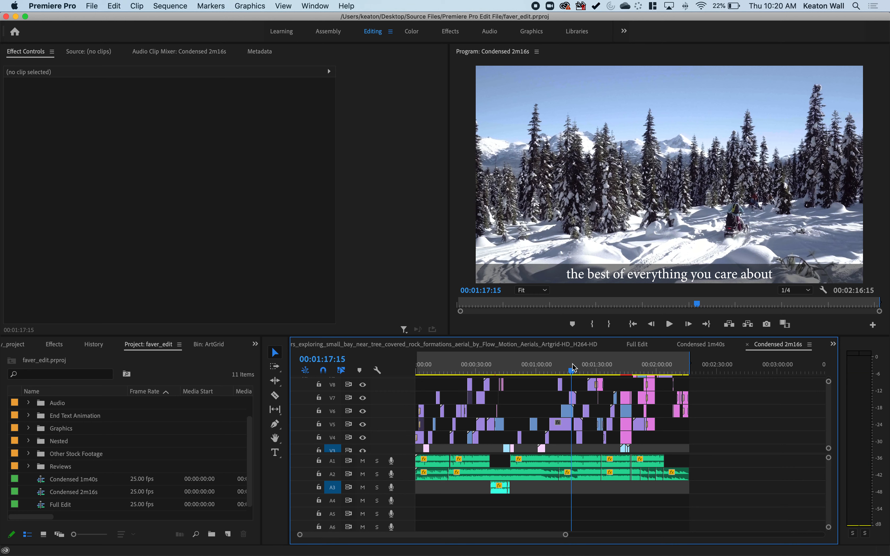
pyautogui.click(592, 365)
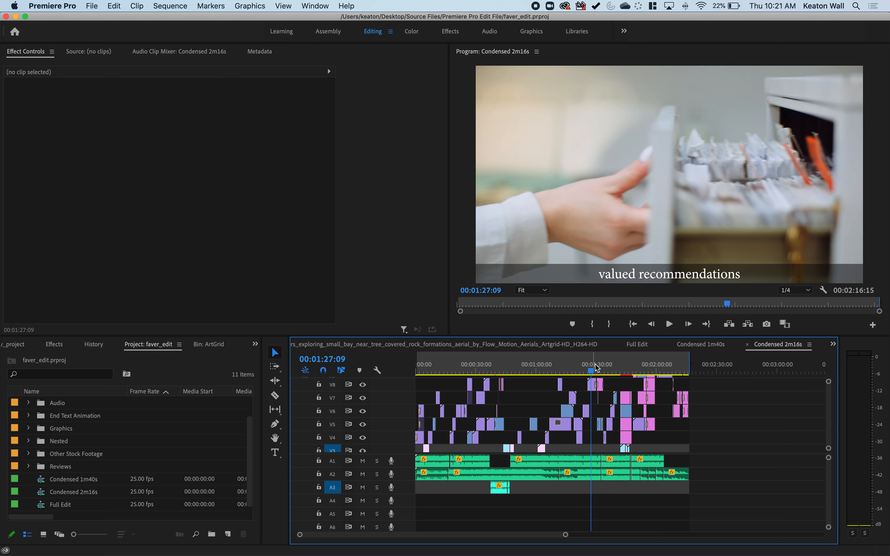
pyautogui.click(626, 368)
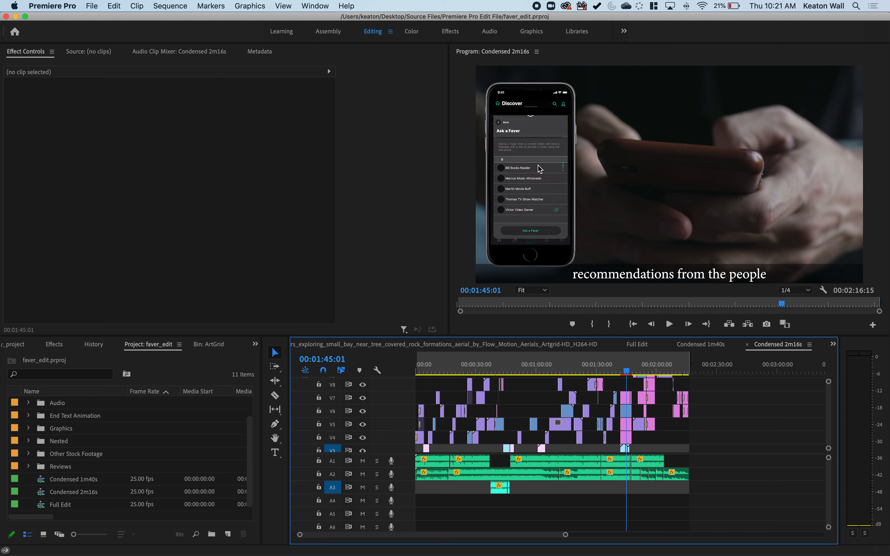
# - Play the phone mockup scene from 00:01:42:04 and stop at 00:01:48:02
pyautogui.scroll(5, 657, 412)
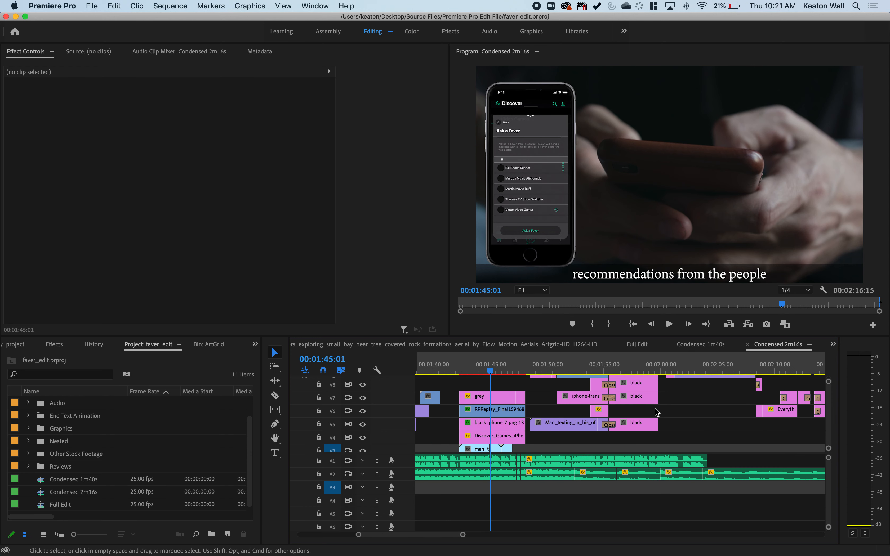
pyautogui.hscroll(-2, 657, 412)
pyautogui.click(521, 367)
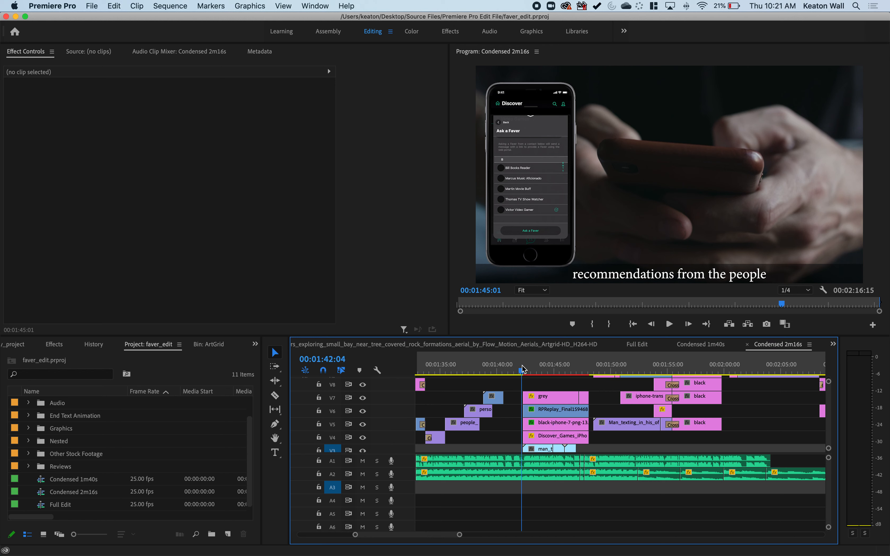
pyautogui.press('space')
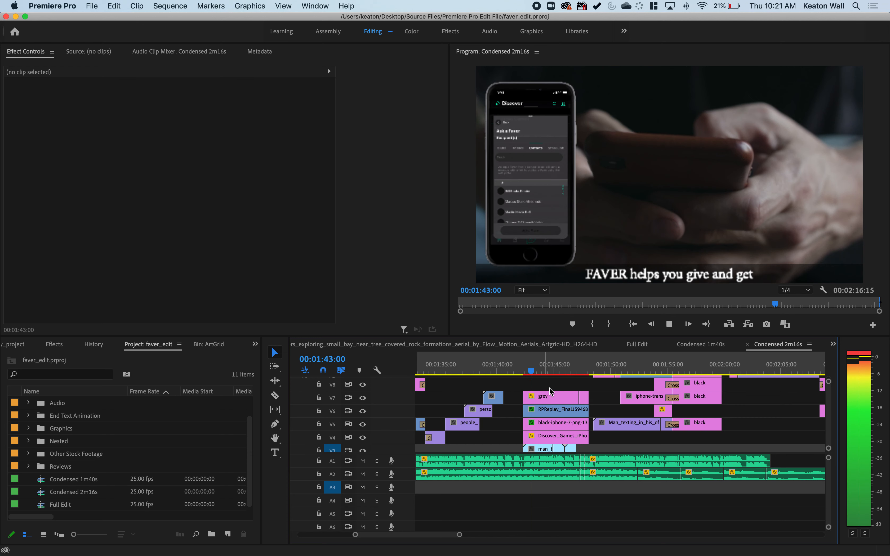
pyautogui.click(532, 367)
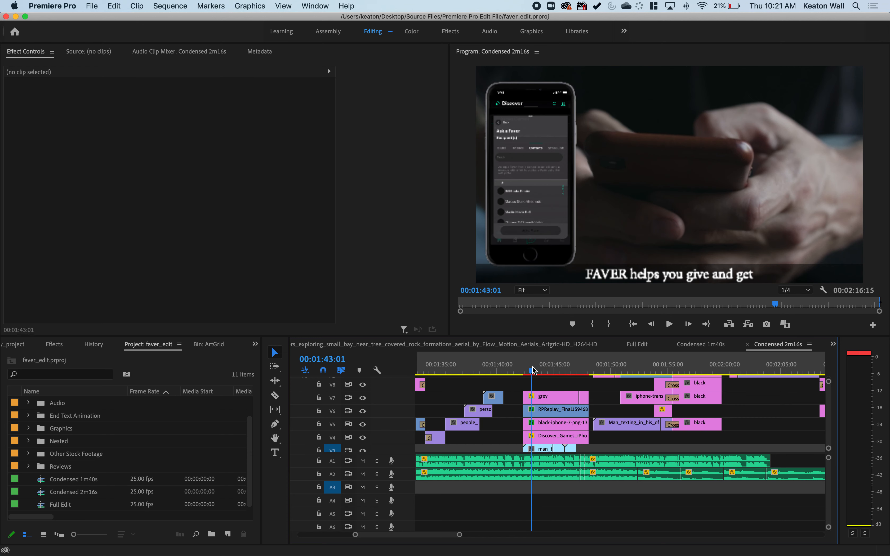
pyautogui.press('space')
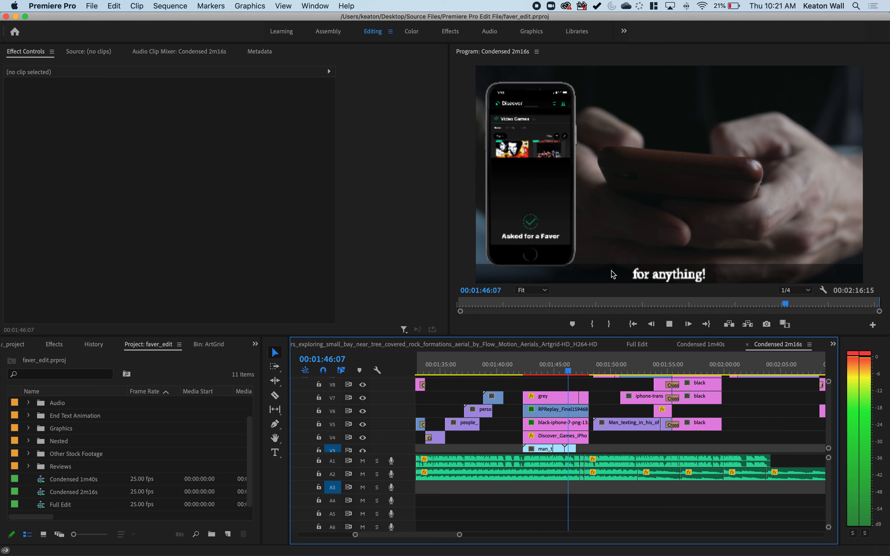
pyautogui.press('space')
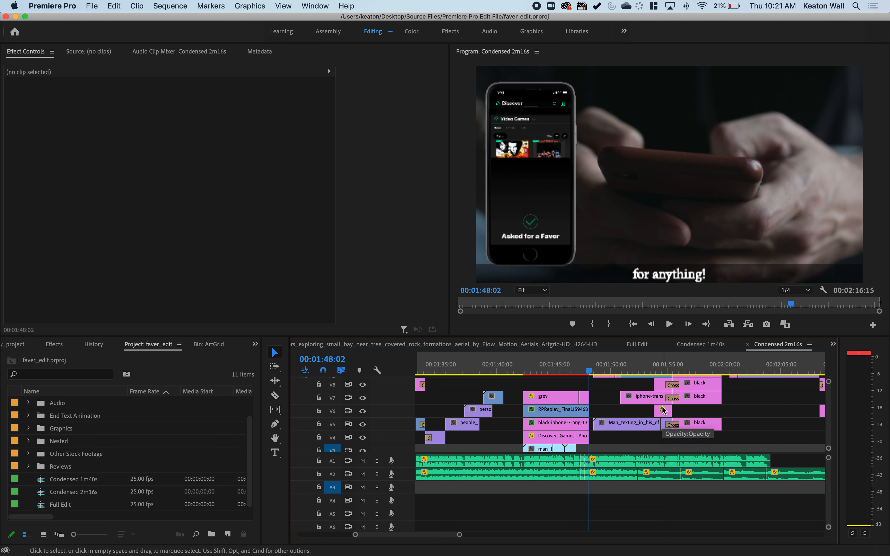
# - Examine how the clips, graphics, captions and audio are layered across all tracks of the Condensed 2m16s timeline
pyautogui.scroll(-5, 638, 380)
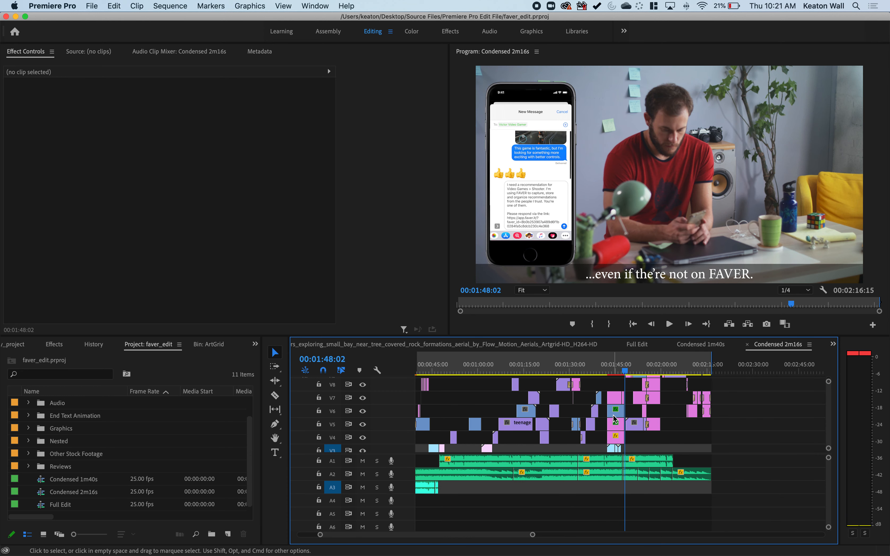
pyautogui.scroll(-5, 613, 417)
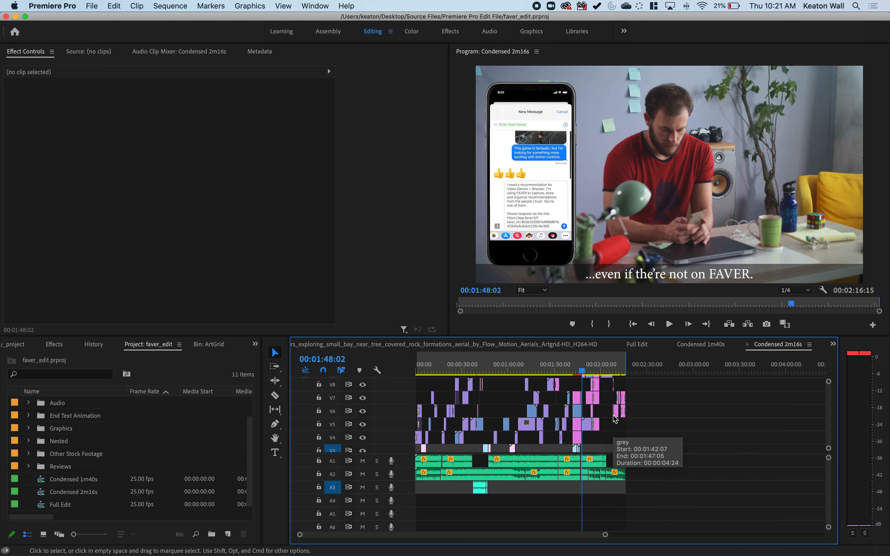
pyautogui.scroll(4, 563, 415)
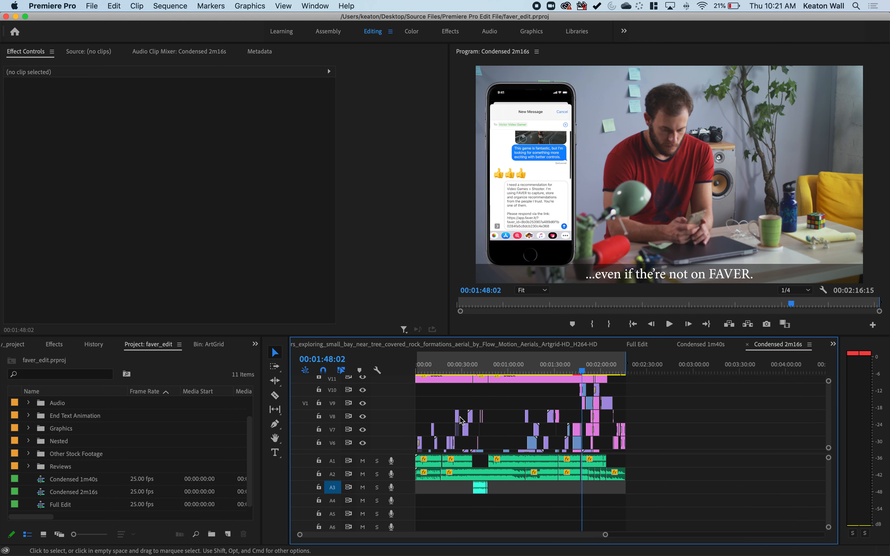
pyautogui.scroll(-5, 460, 419)
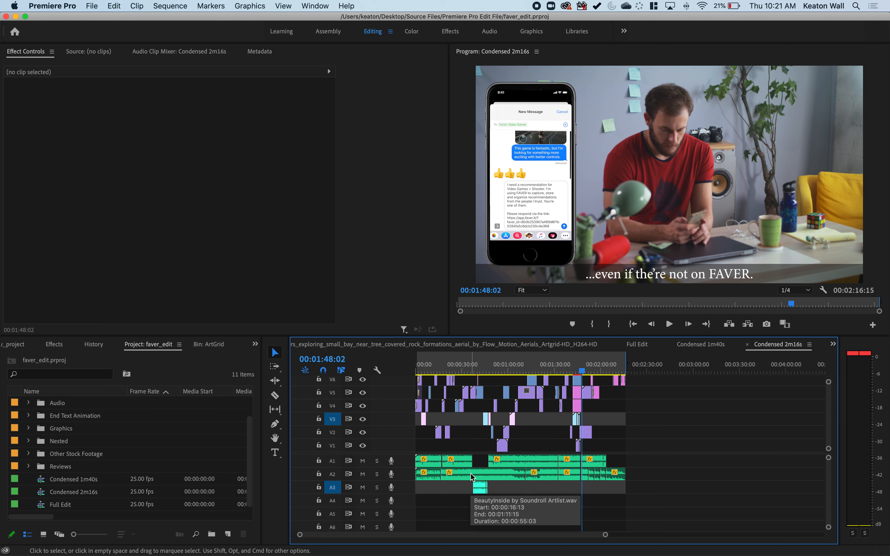
pyautogui.scroll(5, 474, 440)
pyautogui.scroll(2, 474, 439)
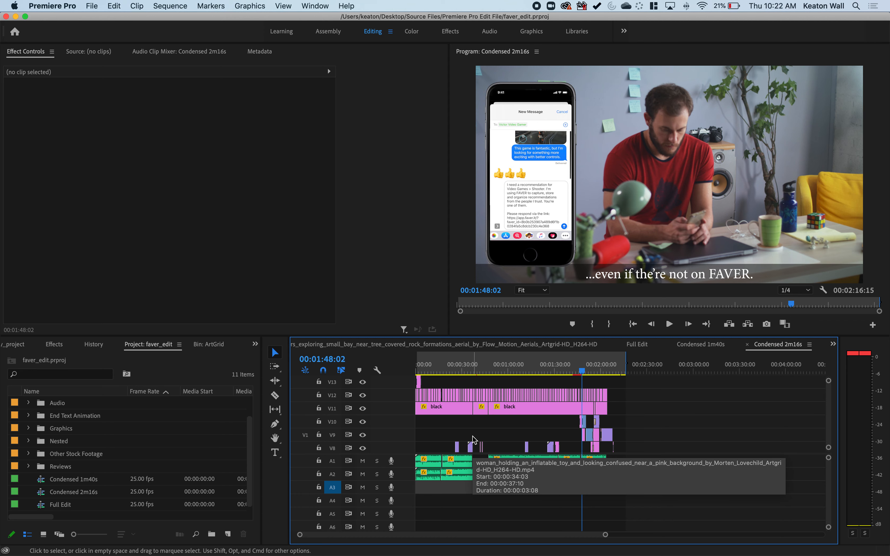
pyautogui.scroll(-5, 473, 436)
pyautogui.scroll(5, 473, 436)
pyautogui.hscroll(-6, 473, 436)
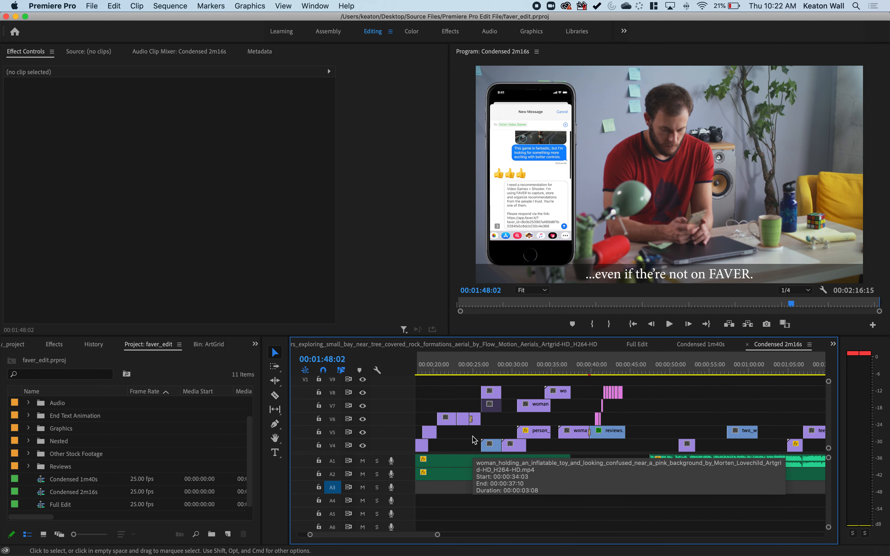
pyautogui.scroll(-3, 473, 436)
pyautogui.scroll(-3, 553, 405)
pyautogui.scroll(3, 553, 404)
pyautogui.scroll(1, 554, 404)
pyautogui.hscroll(10, 553, 404)
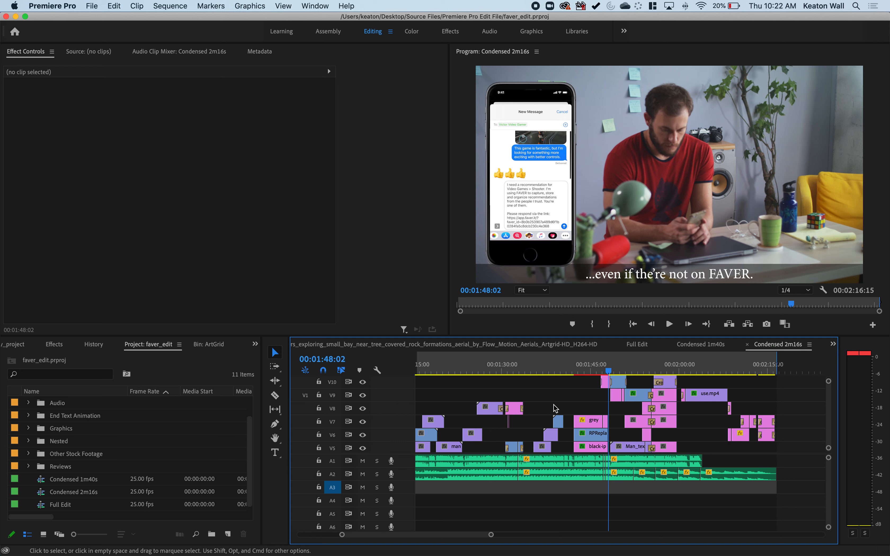
pyautogui.scroll(-1, 554, 404)
pyautogui.hscroll(-3, 553, 405)
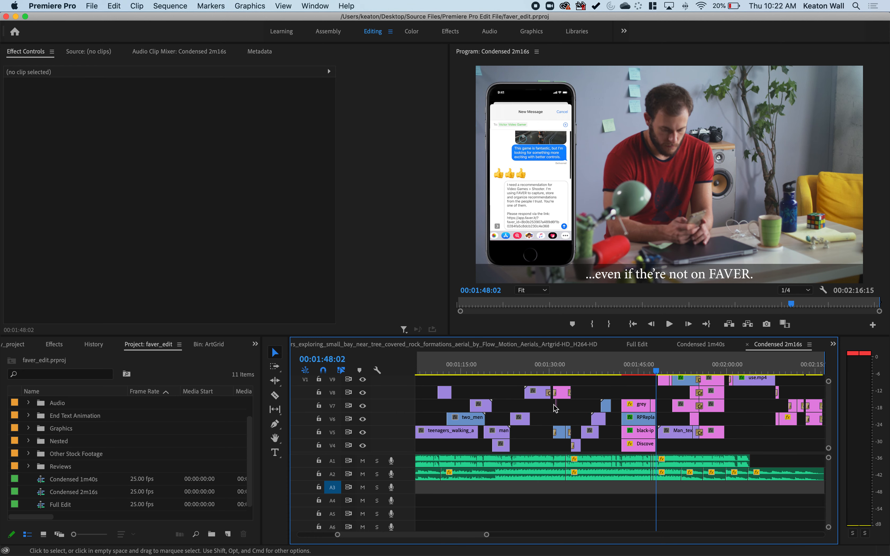
# - Preview the closing part of the Condensed 2m16s sequence at 00:01:54:10 and at the end logo, 00:02:13:19
pyautogui.scroll(-2, 555, 407)
pyautogui.scroll(1, 554, 408)
pyautogui.scroll(1, 554, 408)
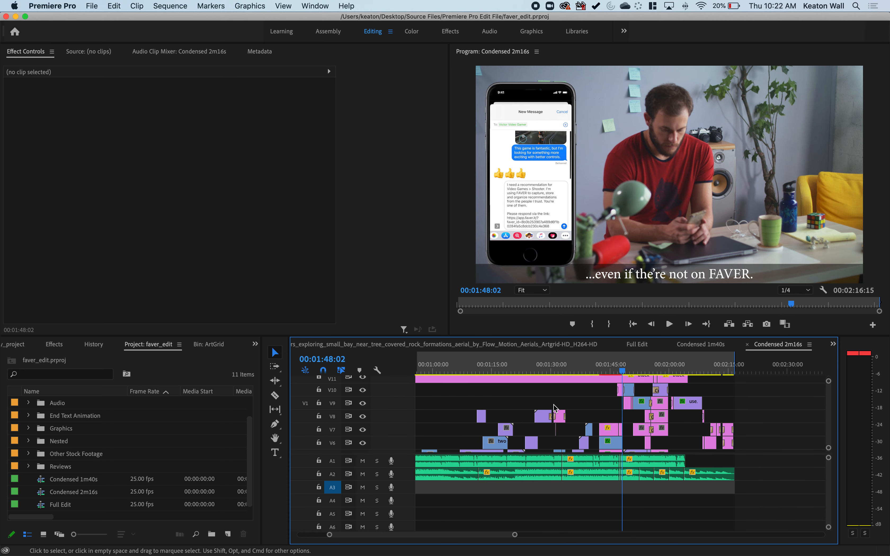
pyautogui.click(647, 371)
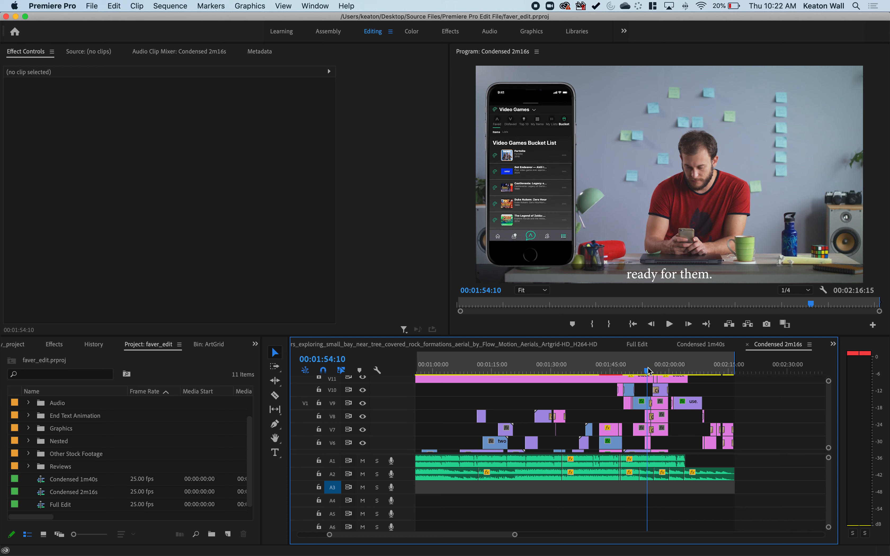
pyautogui.moveTo(647, 371); pyautogui.dragTo(723, 371)
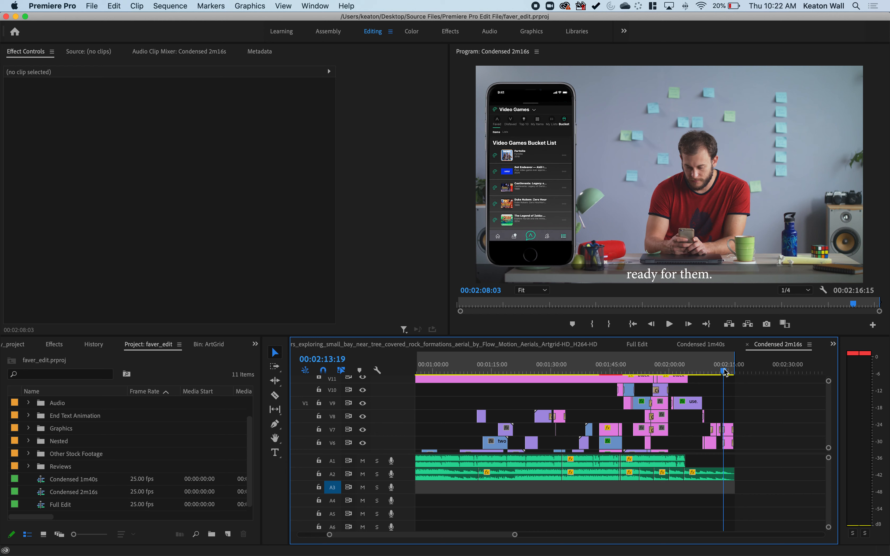
# - Save the project and park the playhead past the end of the Condensed 2m16s sequence, at 00:02:19:10
pyautogui.press('super+s')
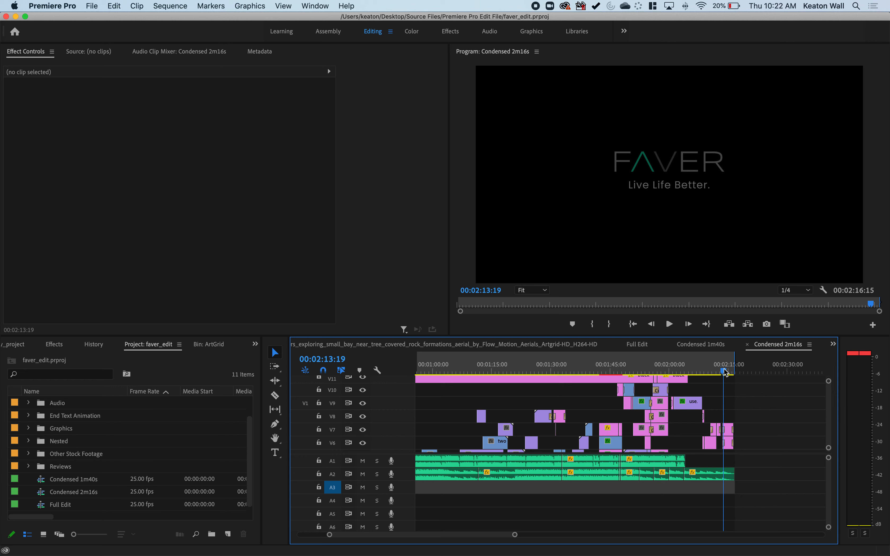
pyautogui.click(746, 372)
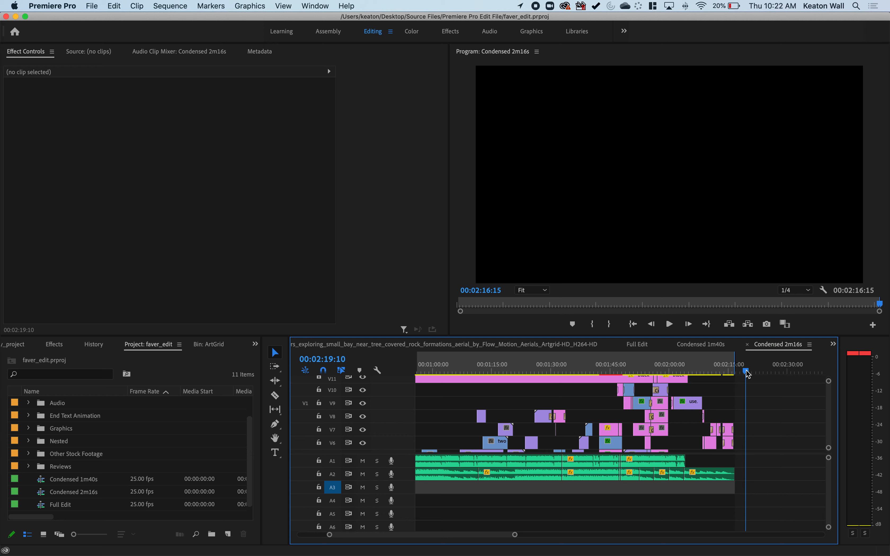
pyautogui.scroll(-2, 637, 420)
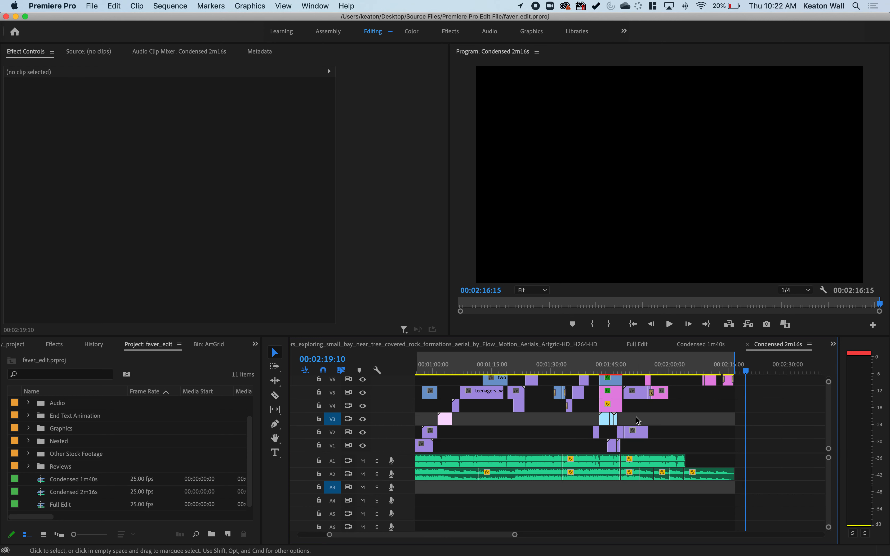